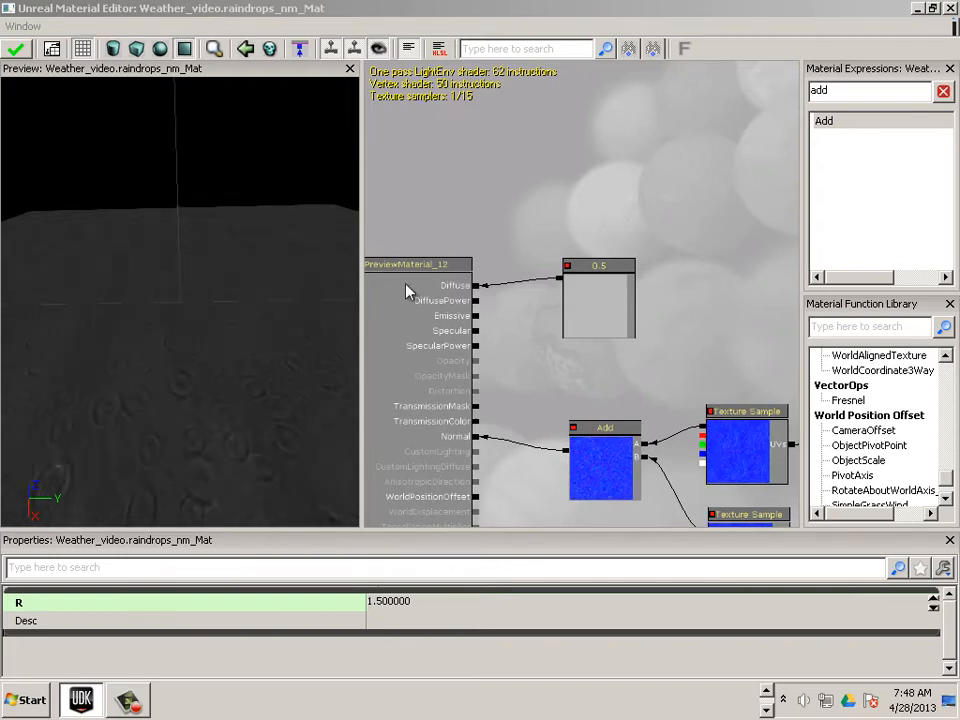
Switch from the Unreal Material Editor to Photoshop
{"action": "key", "text": "alt+Tab"}
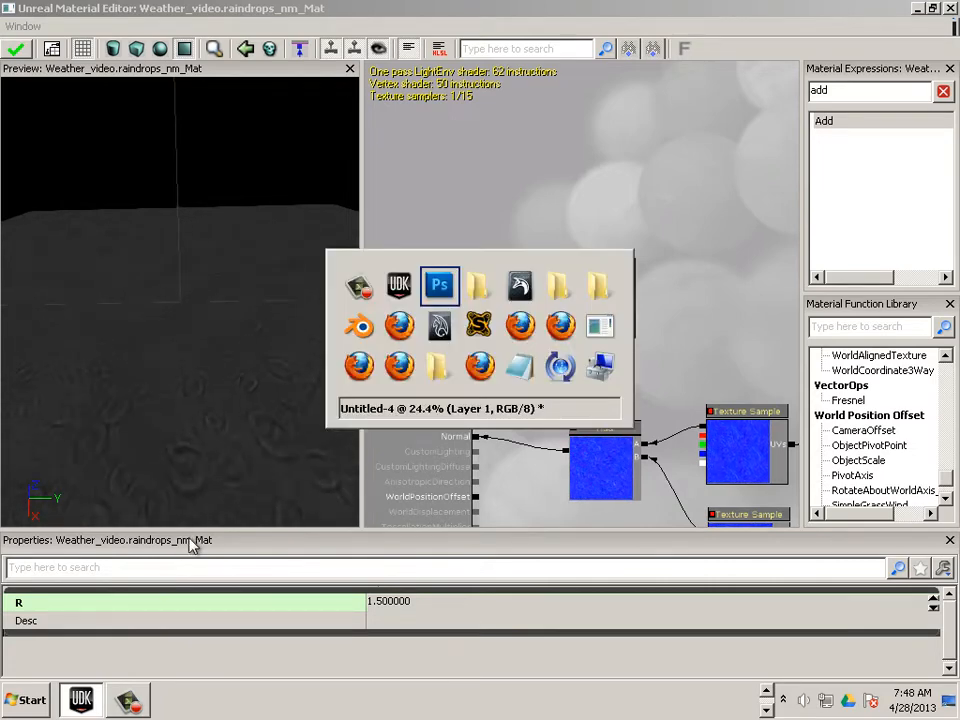
{"action": "key", "text": "alt+Tab"}
{"action": "key", "text": "alt+Tab"}
{"action": "key", "text": "alt+Tab"}
{"action": "key", "text": "alt+Tab"}
{"action": "key", "text": "alt+Tab"}
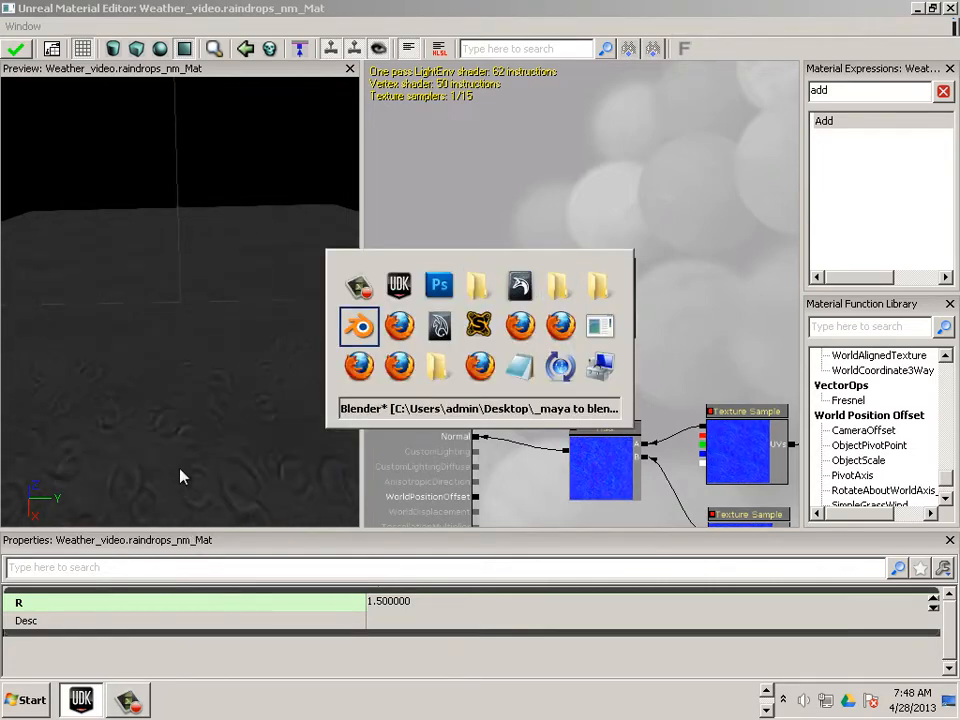
{"action": "key", "text": "alt+Tab"}
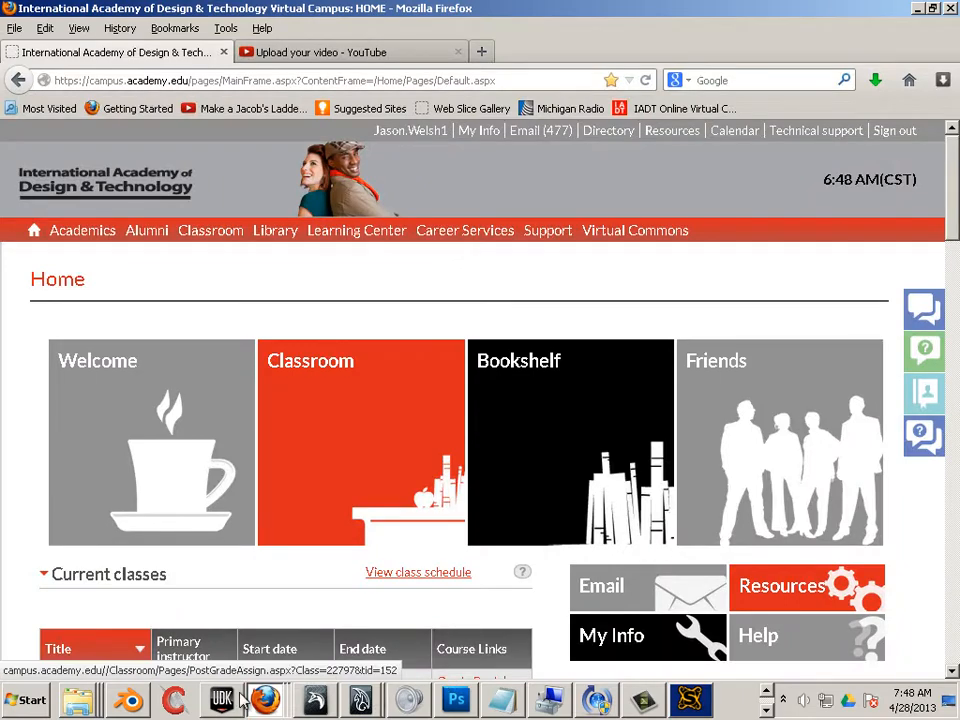
{"action": "left_click", "coordinate": [455, 701]}
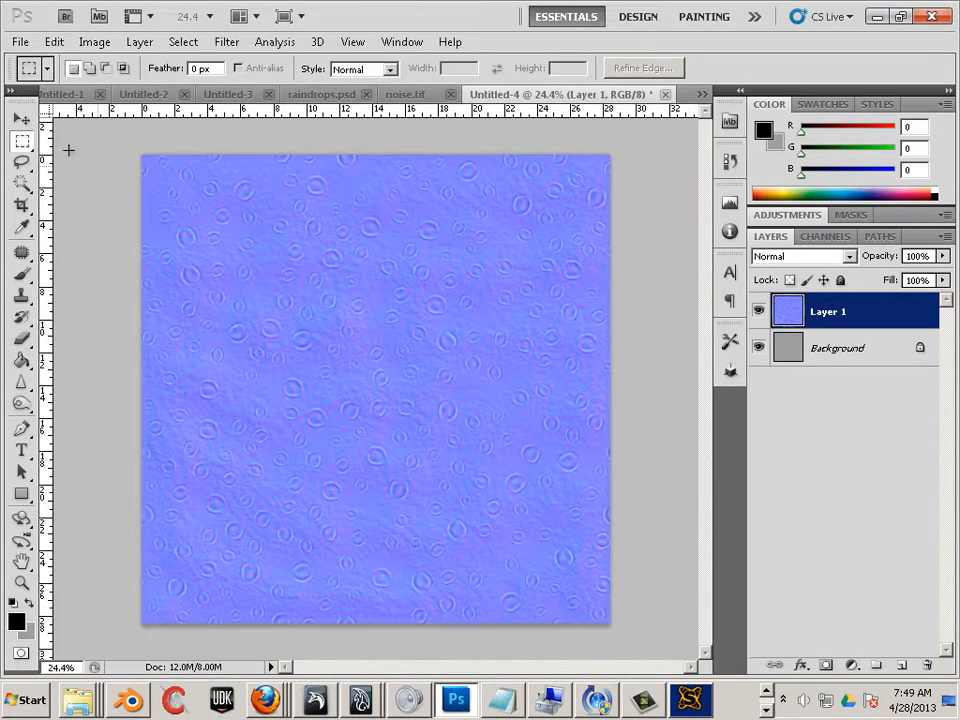
Create a new 2048 × 2048 pixel, 16-bit RGB document and fill its background with black
{"action": "left_click", "coordinate": [24, 42]}
{"action": "left_click", "coordinate": [38, 61]}
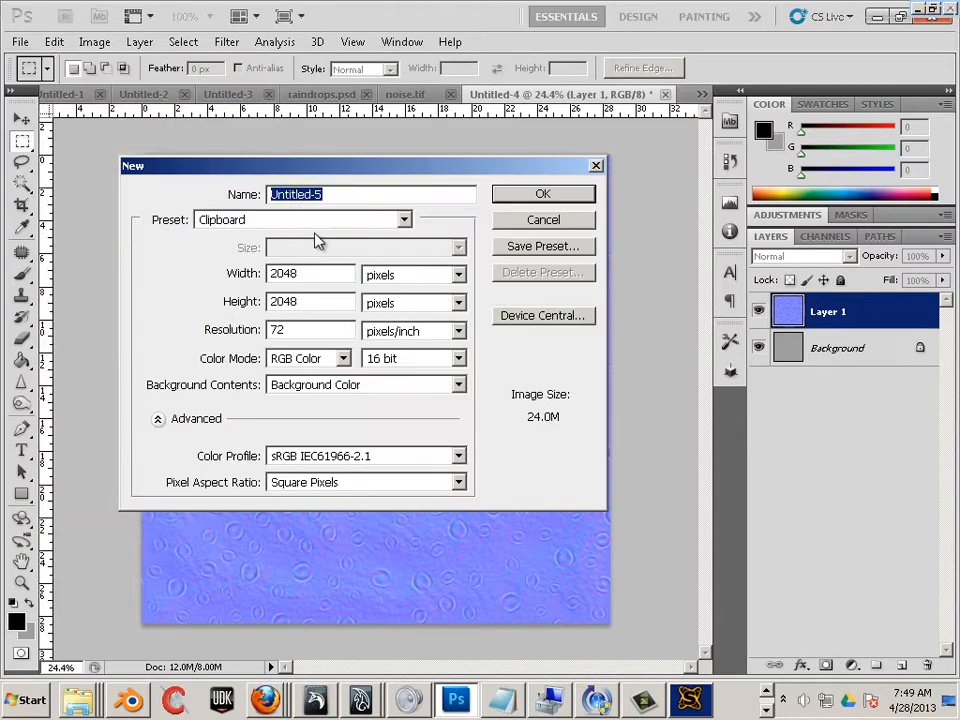
{"action": "left_click", "coordinate": [541, 199]}
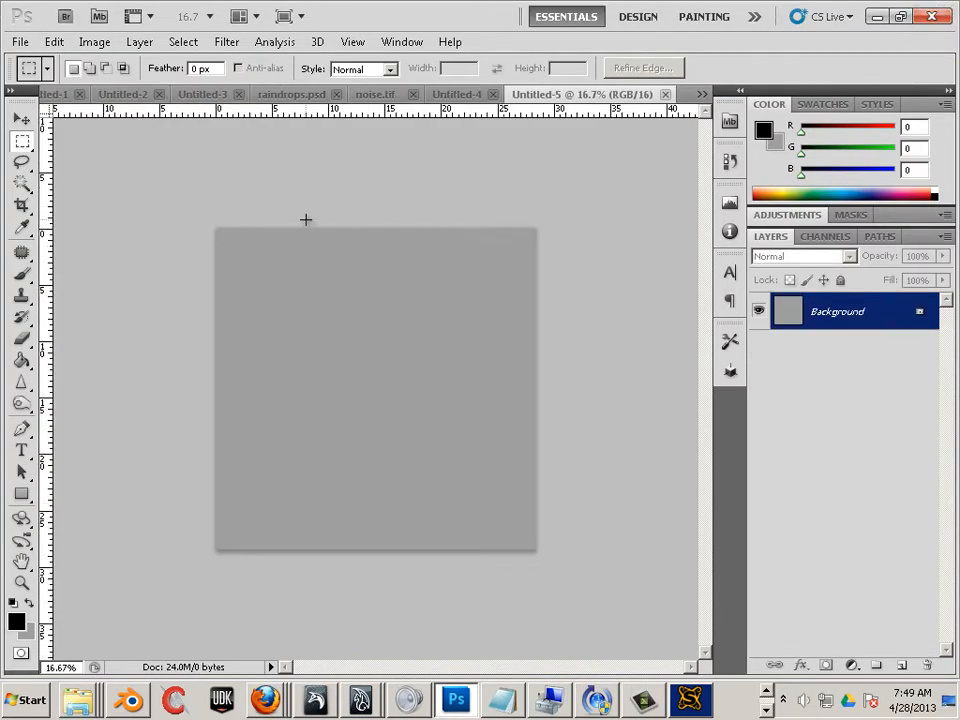
{"action": "left_click", "coordinate": [24, 362]}
{"action": "left_click", "coordinate": [248, 370]}
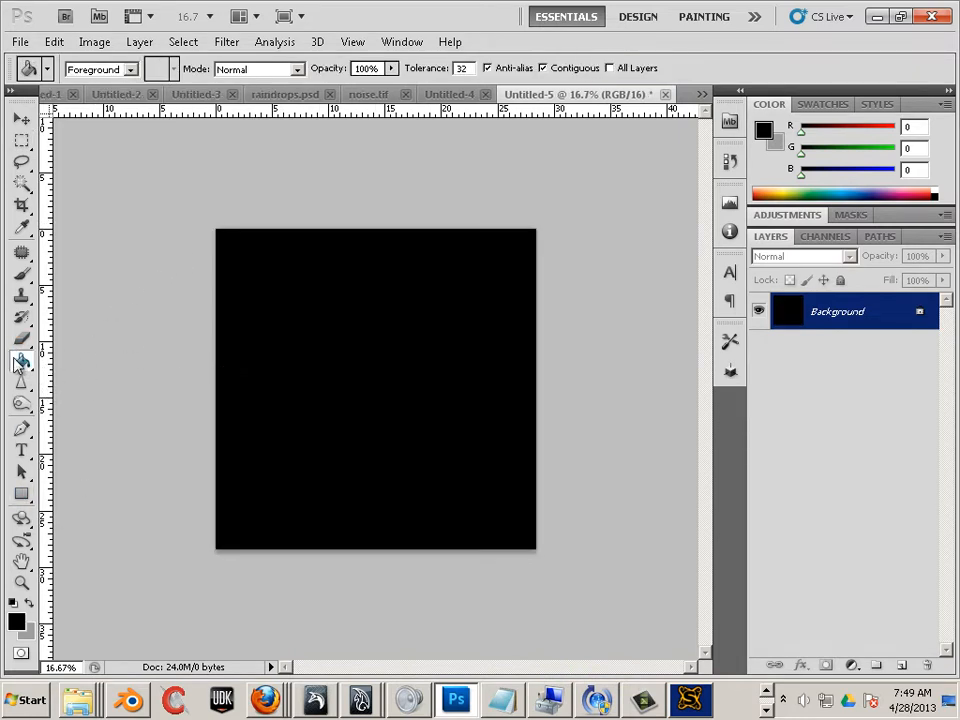
Choose the Brush tool with the irregular textured brush tip labelled 17
{"action": "left_click", "coordinate": [25, 277]}
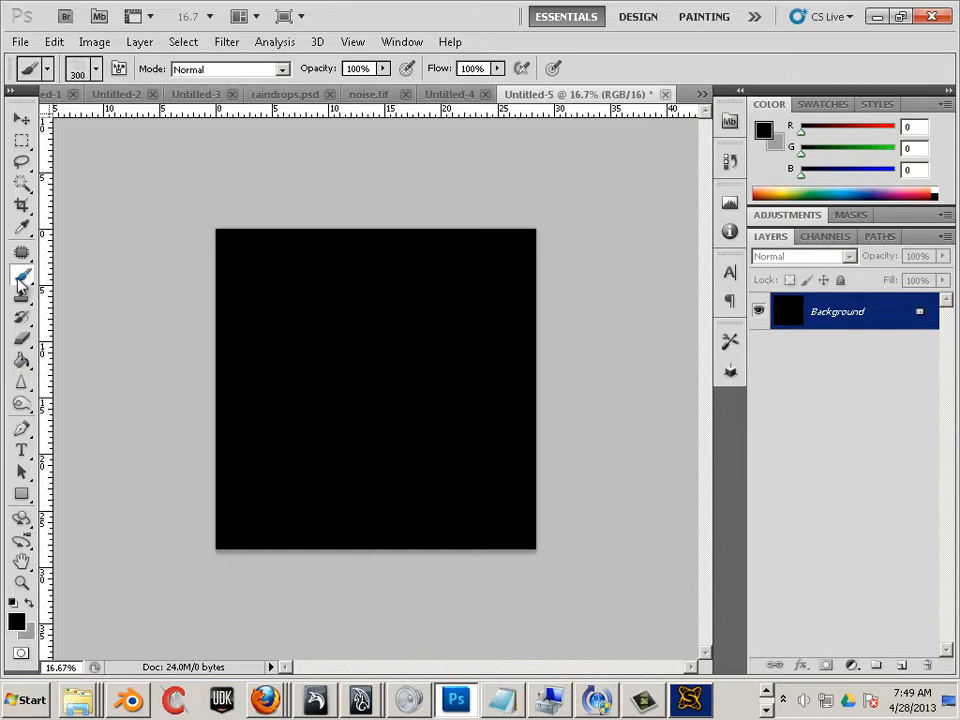
{"action": "left_click", "coordinate": [96, 69]}
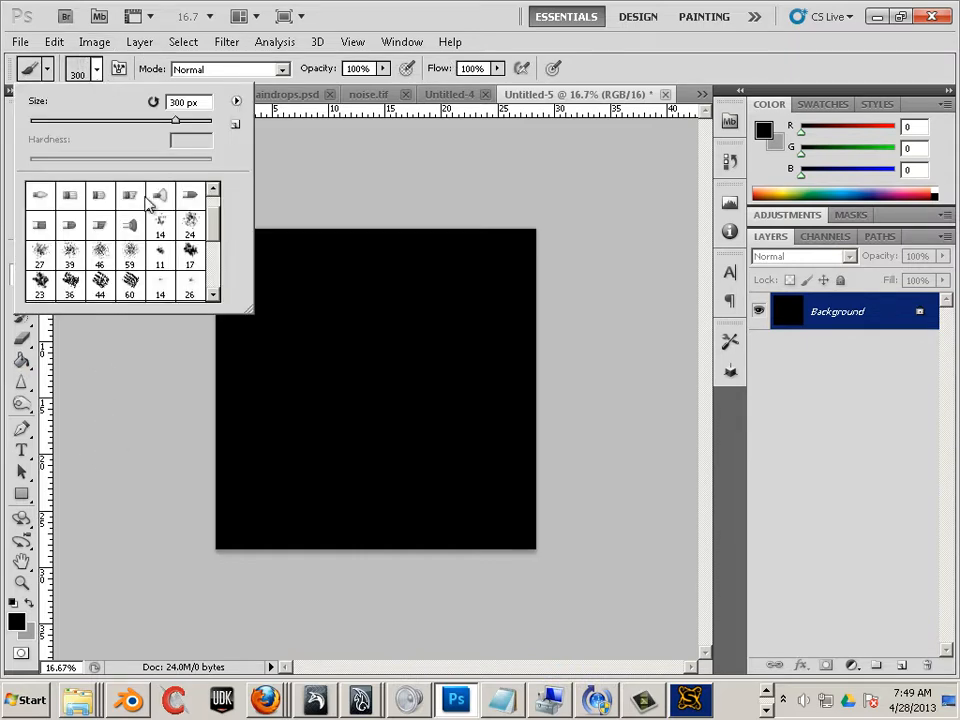
{"action": "left_click", "coordinate": [191, 255]}
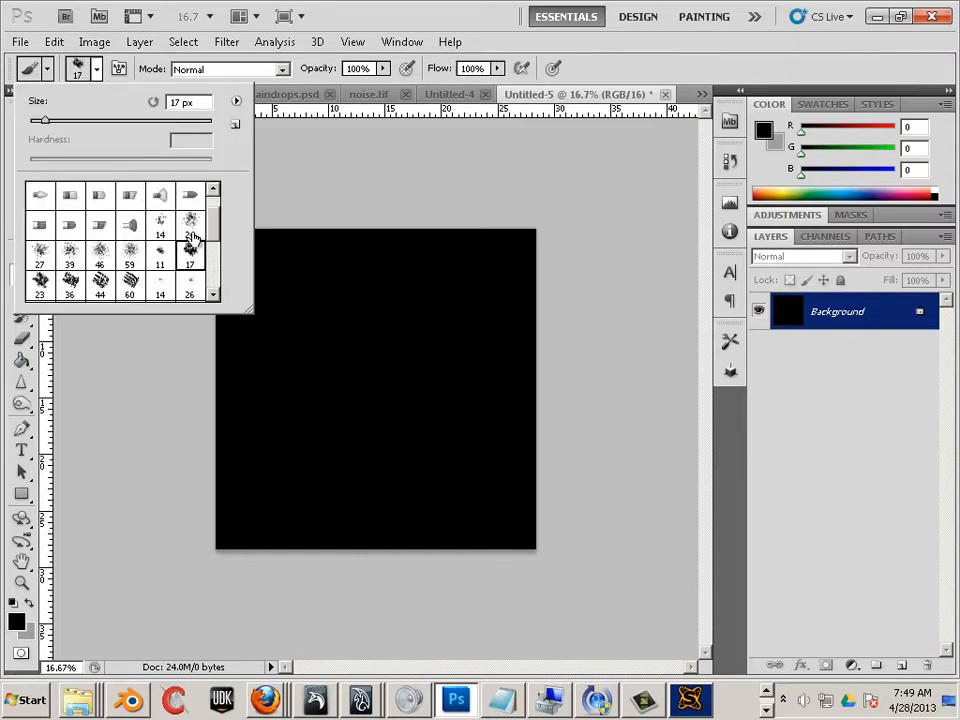
{"action": "scroll", "coordinate": [221, 232], "scroll_direction": "up", "scroll_amount": 2}
{"action": "scroll", "coordinate": [223, 244], "scroll_direction": "down", "scroll_amount": 4}
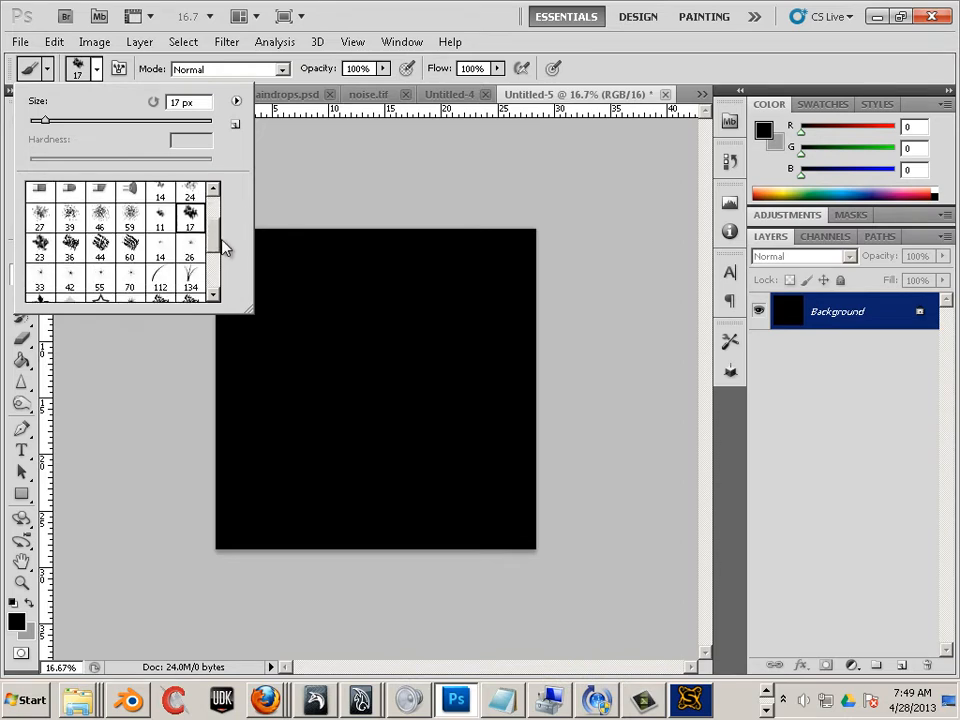
{"action": "scroll", "coordinate": [224, 262], "scroll_direction": "down", "scroll_amount": 2}
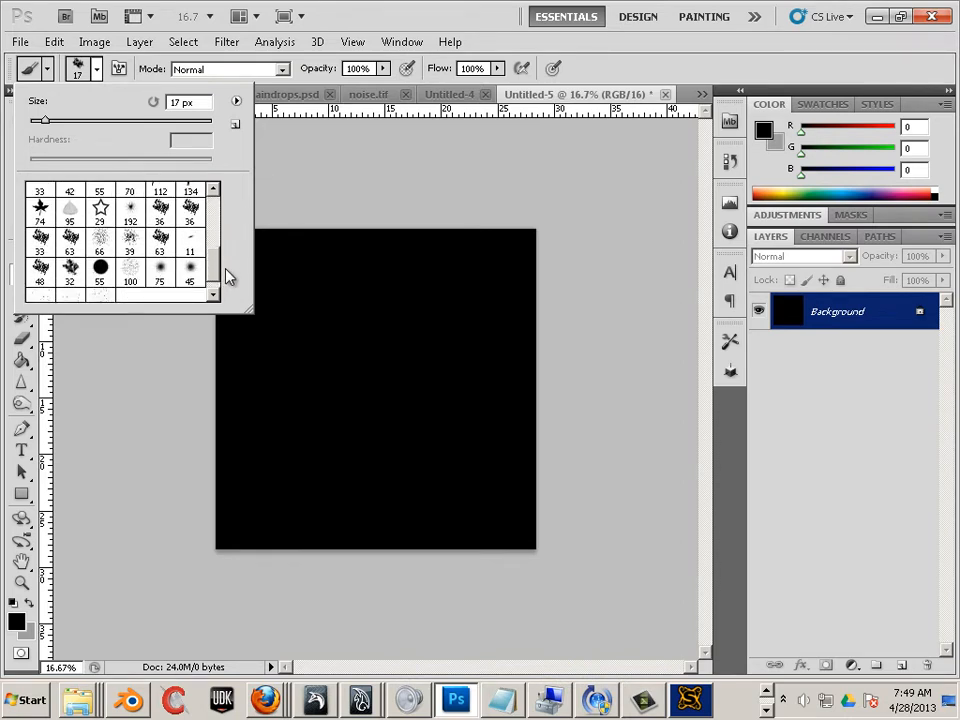
{"action": "scroll", "coordinate": [230, 240], "scroll_direction": "up", "scroll_amount": 5}
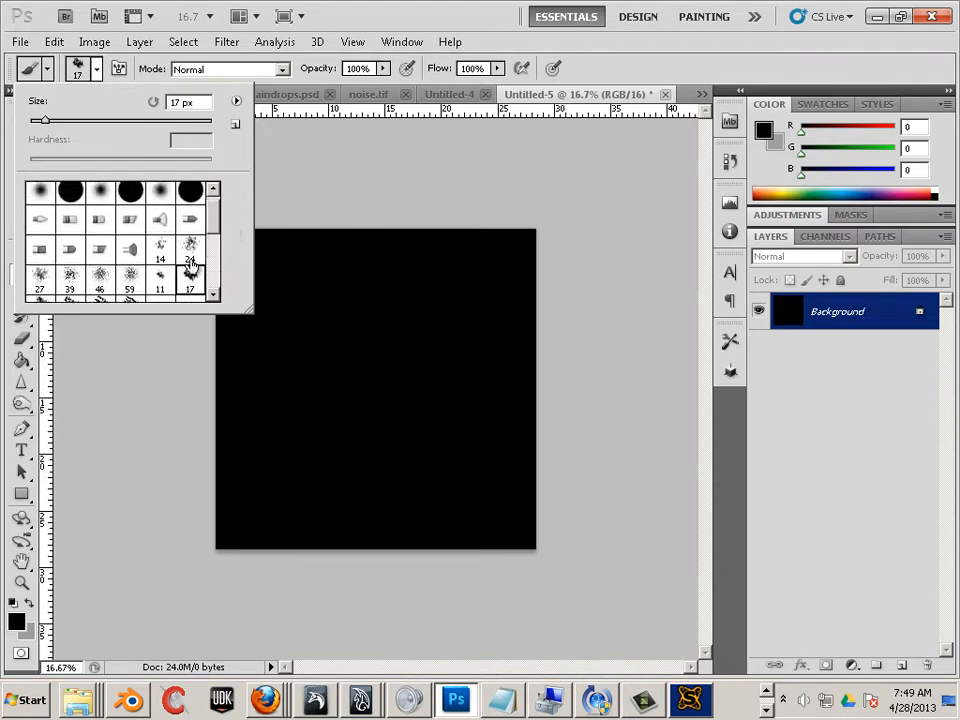
{"action": "left_click", "coordinate": [343, 191]}
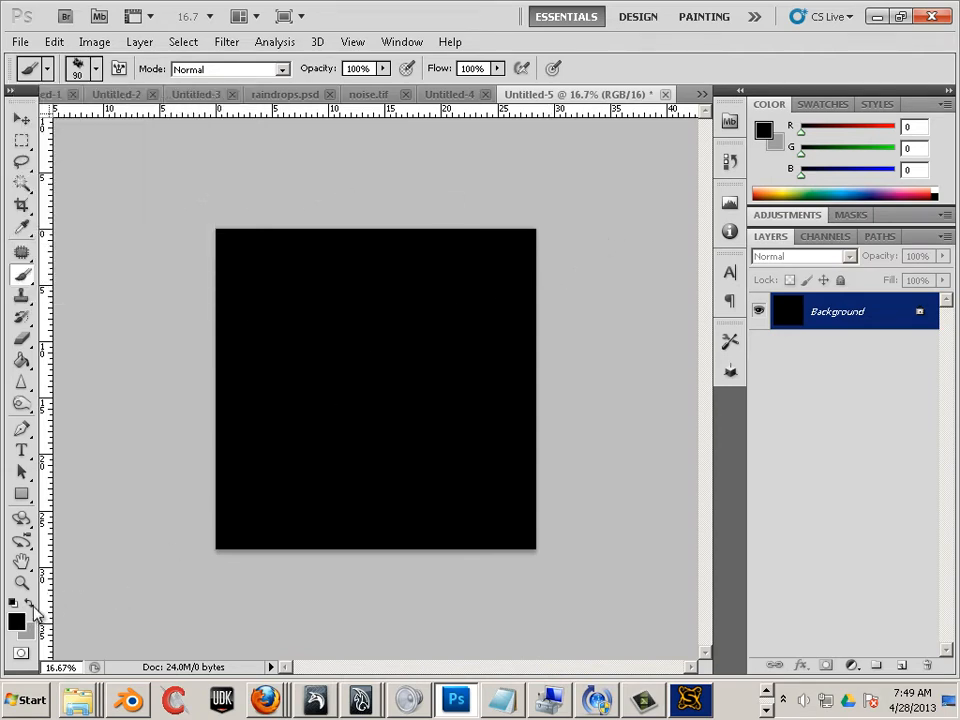
Set the foreground color to white and the background color to black
{"action": "left_click", "coordinate": [29, 604]}
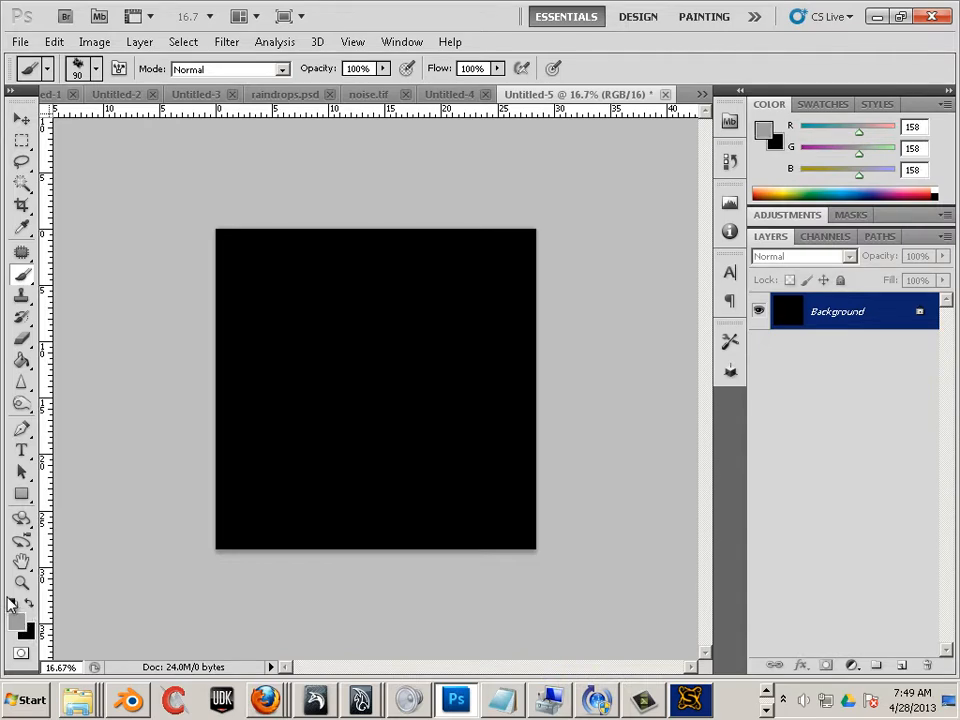
{"action": "key", "text": "d"}
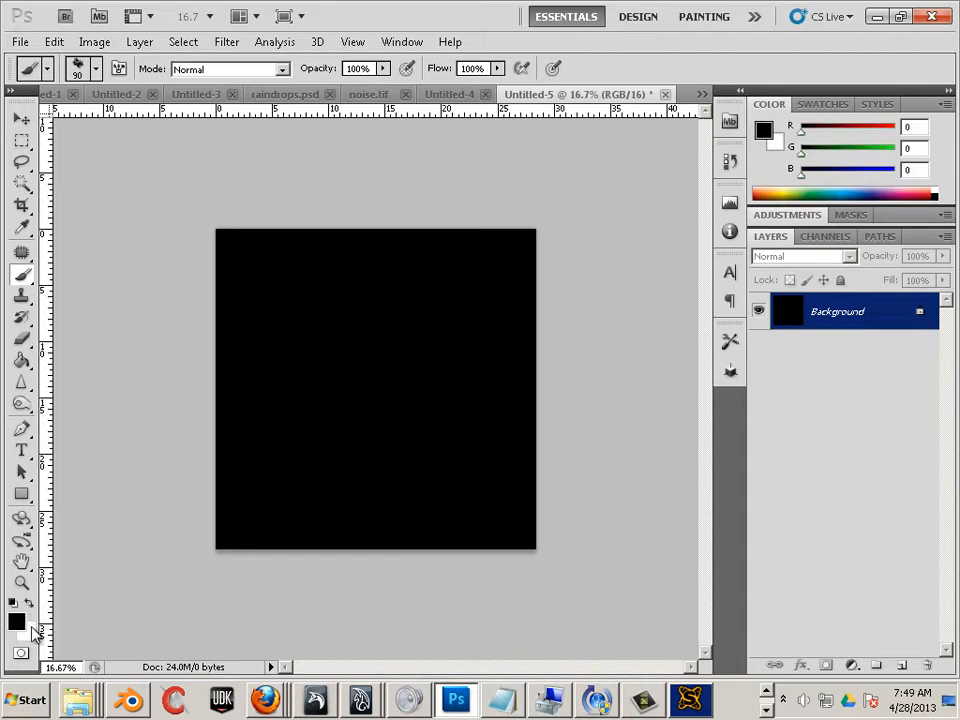
{"action": "key", "text": "x"}
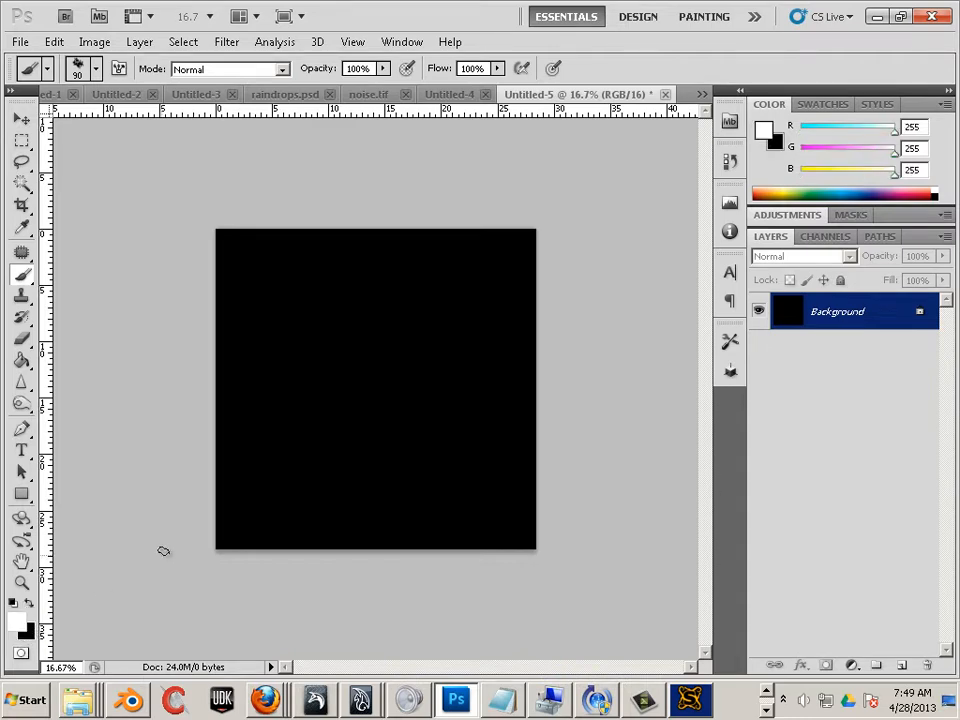
On a new layer, paint a large white patch in the middle of the canvas with the brush enlarged to 2000 px
{"action": "key", "text": "bracketright"}
{"action": "key", "text": "bracketright"}
{"action": "key", "text": "bracketright"}
{"action": "key", "text": "bracketright"}
{"action": "key", "text": "bracketright"}
{"action": "key", "text": "bracketright"}
{"action": "key", "text": "bracketright"}
{"action": "key", "text": "bracketright"}
{"action": "key", "text": "bracketright"}
{"action": "key", "text": "bracketright"}
{"action": "key", "text": "bracketright"}
{"action": "key", "text": "bracketright"}
{"action": "key", "text": "bracketright"}
{"action": "key", "text": "bracketright"}
{"action": "key", "text": "bracketright"}
{"action": "key", "text": "bracketright"}
{"action": "key", "text": "bracketright"}
{"action": "key", "text": "bracketright"}
{"action": "key", "text": "bracketright"}
{"action": "key", "text": "bracketright"}
{"action": "left_click", "coordinate": [901, 665]}
{"action": "key", "text": "bracketright"}
{"action": "key", "text": "bracketright"}
{"action": "key", "text": "bracketright"}
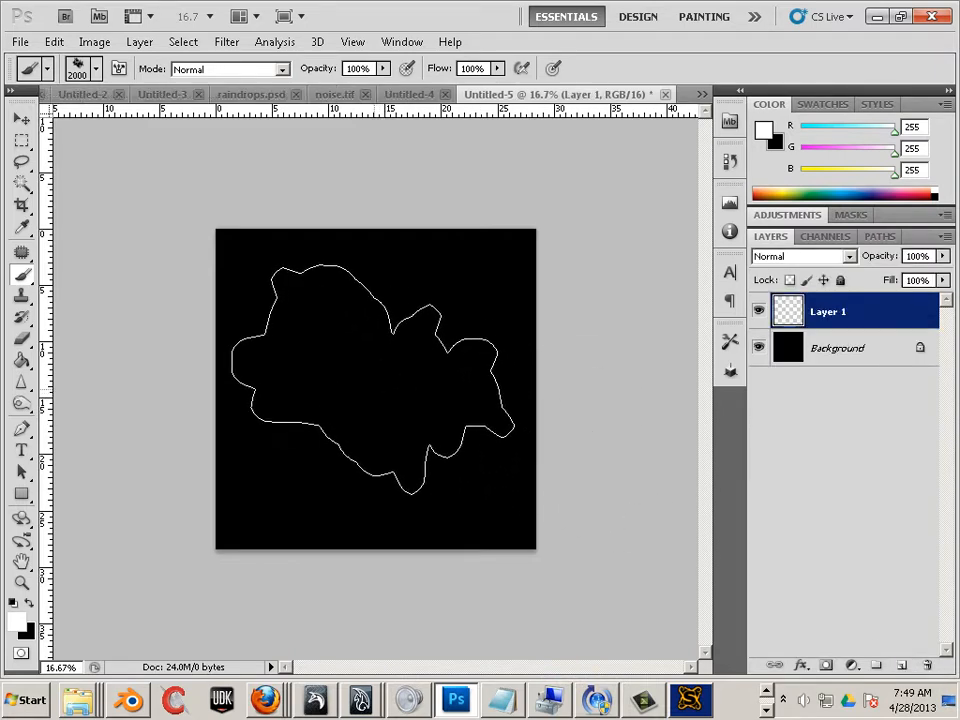
{"action": "left_click_drag", "start_coordinate": [372, 380], "coordinate": [407, 498]}
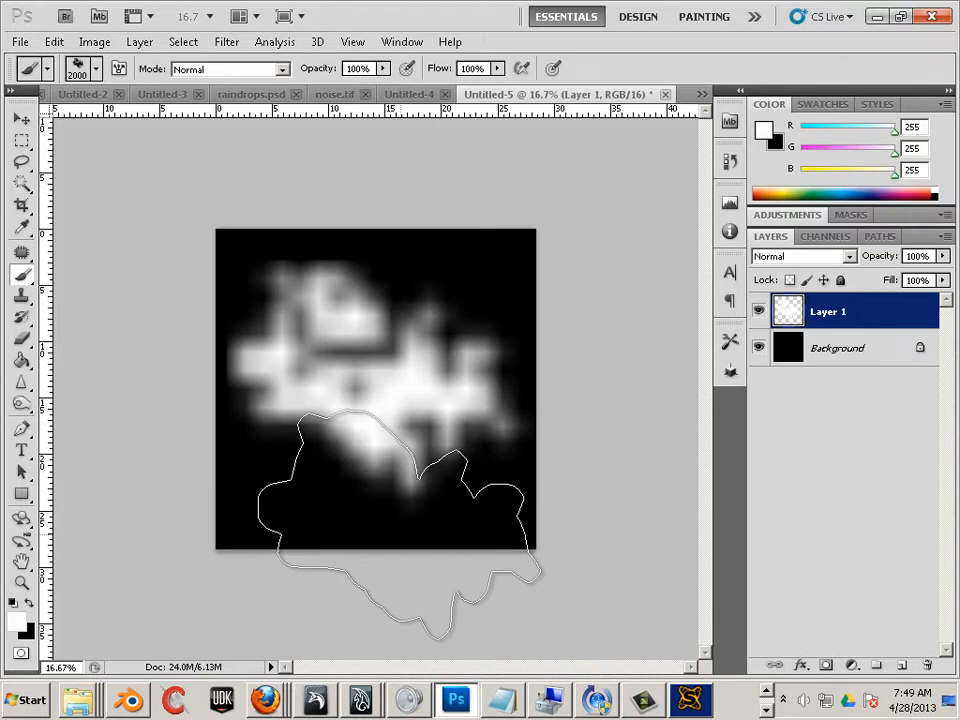
Add a smaller white patch in the lower-left area of the canvas with the brush size at 1000 px
{"action": "key", "text": "bracketleft"}
{"action": "key", "text": "bracketleft"}
{"action": "key", "text": "bracketleft"}
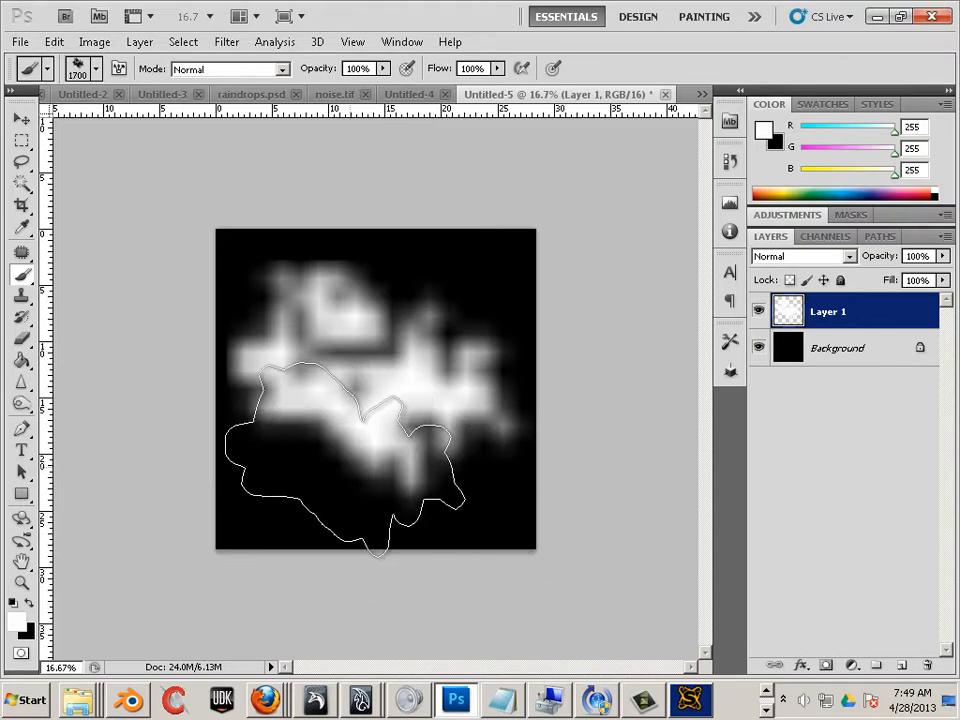
{"action": "key", "text": "bracketleft"}
{"action": "key", "text": "bracketleft"}
{"action": "key", "text": "bracketleft"}
{"action": "key", "text": "bracketleft"}
{"action": "key", "text": "bracketleft"}
{"action": "key", "text": "bracketleft"}
{"action": "key", "text": "bracketleft"}
{"action": "left_click_drag", "start_coordinate": [319, 450], "coordinate": [442, 484]}
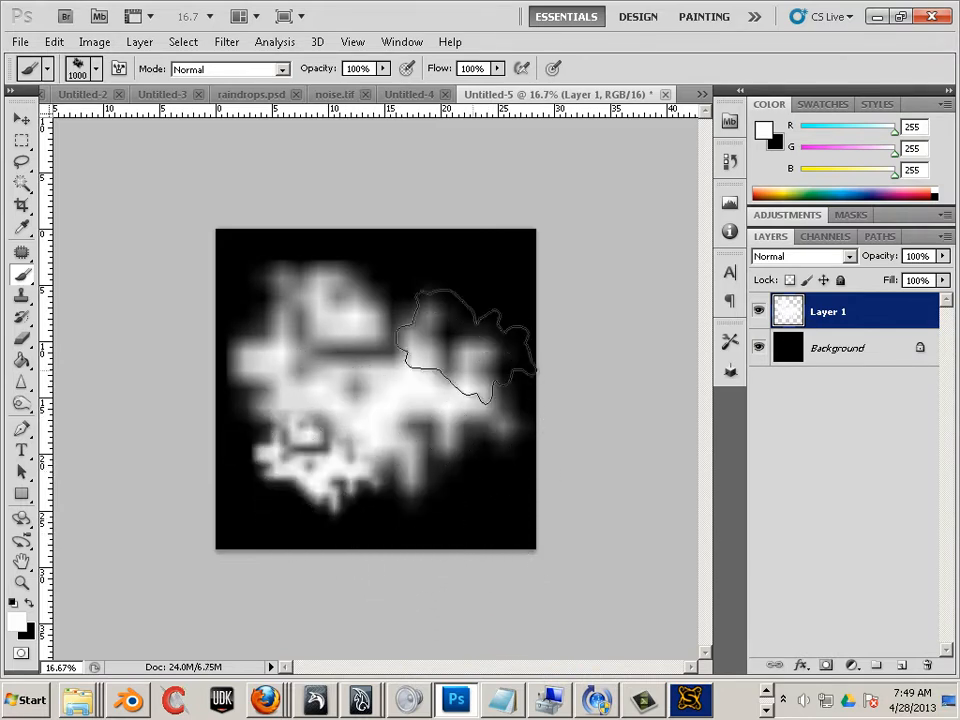
Add another white patch in the upper-right area of the canvas with the brush size at 1200 px
{"action": "key", "text": "bracketright"}
{"action": "key", "text": "bracketright"}
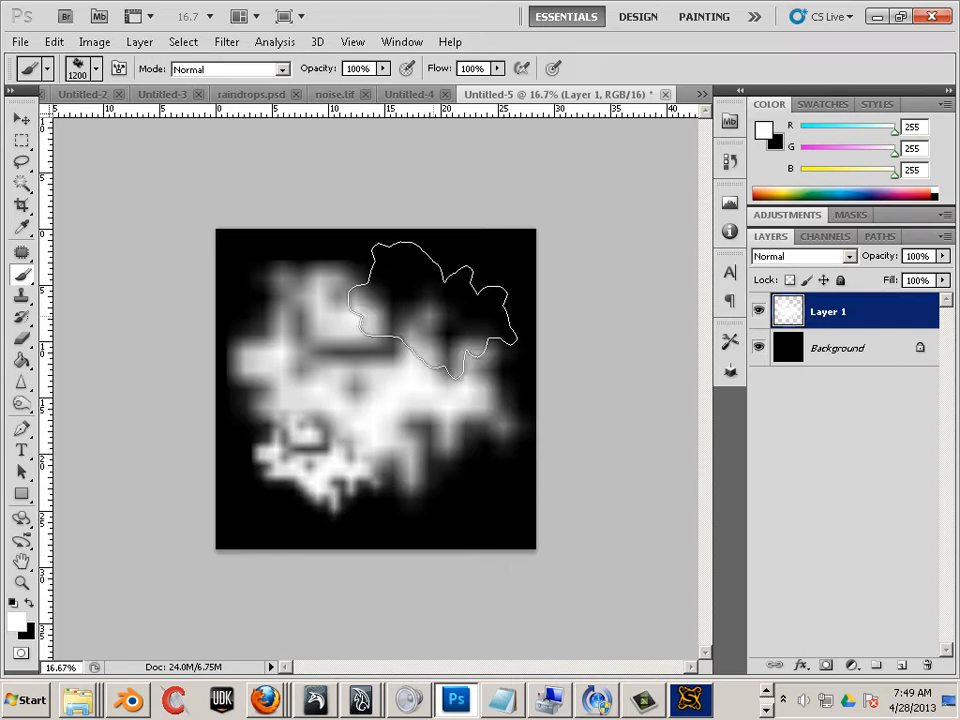
{"action": "left_click", "coordinate": [434, 310]}
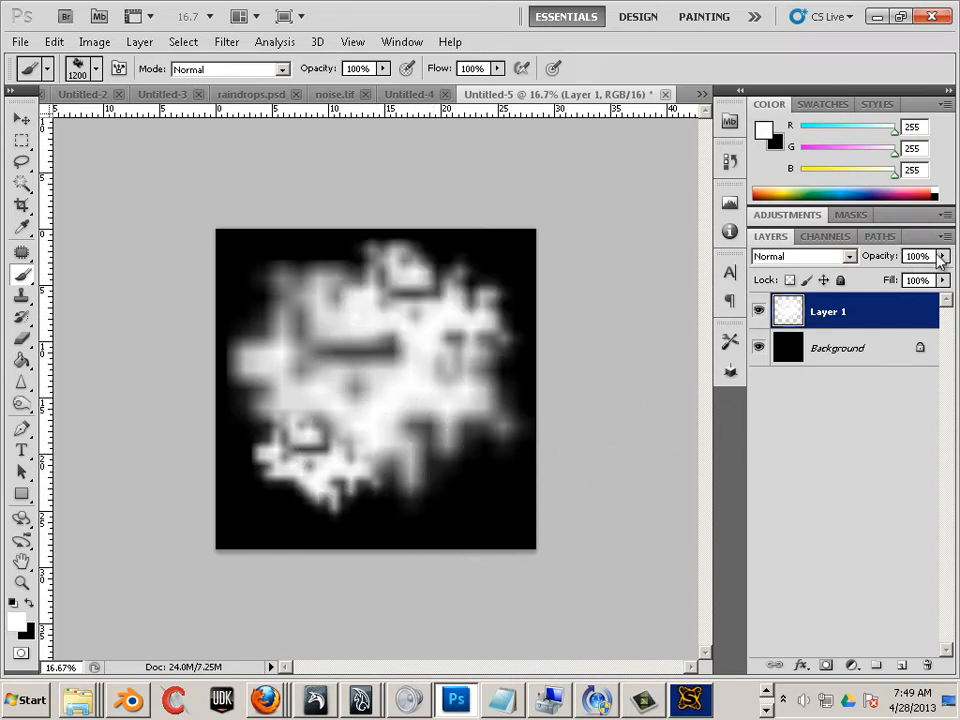
Lower the painted layer's opacity to 67% and apply a Gaussian Blur with a radius of 43.9 pixels
{"action": "left_click_drag", "start_coordinate": [943, 256], "coordinate": [915, 282]}
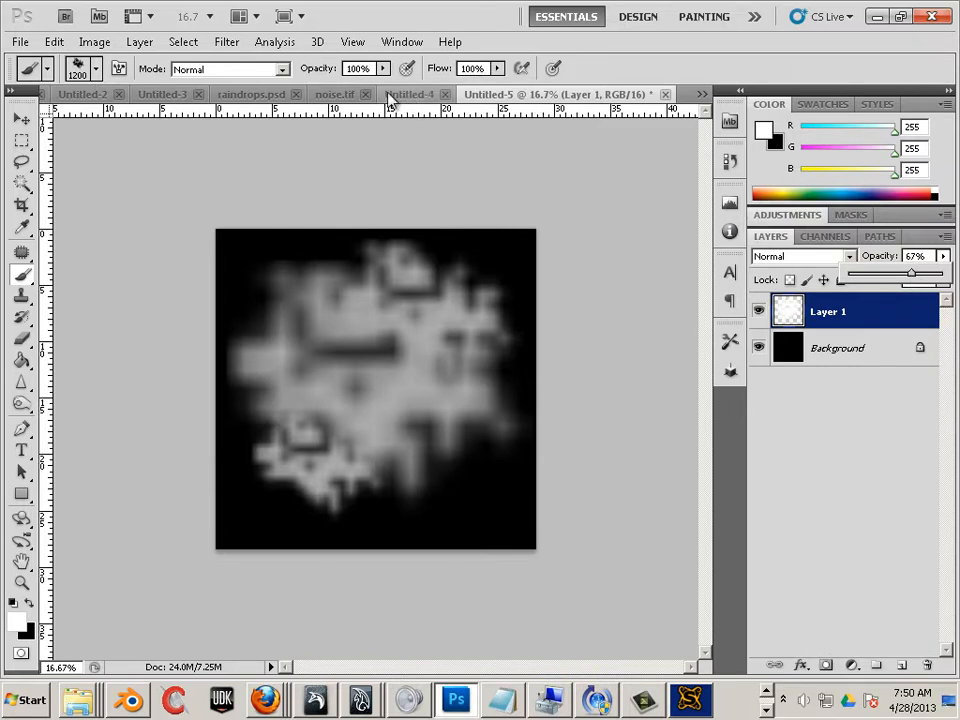
{"action": "left_click", "coordinate": [226, 42]}
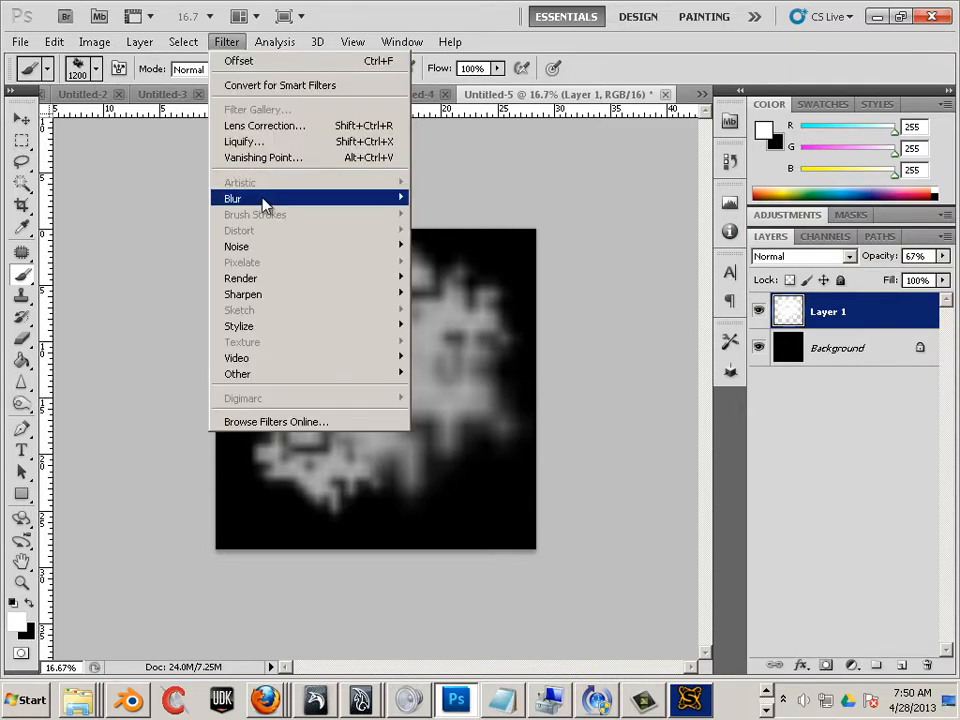
{"action": "mouse_move", "coordinate": [266, 199]}
{"action": "left_click", "coordinate": [454, 261]}
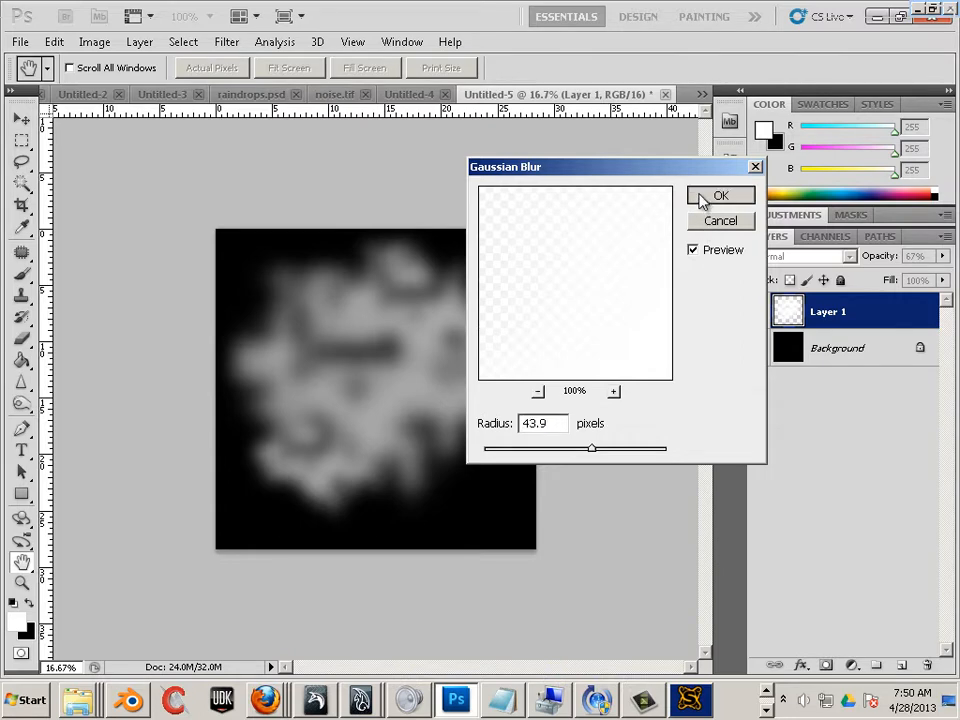
{"action": "left_click", "coordinate": [719, 195]}
{"action": "key", "text": "b"}
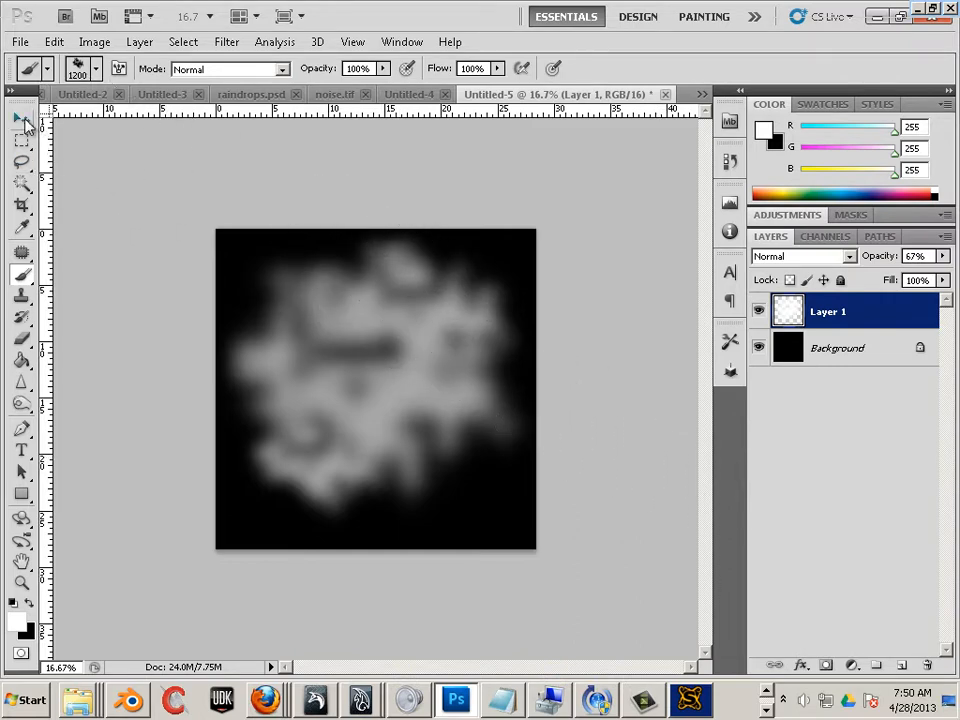
{"action": "left_click", "coordinate": [20, 41]}
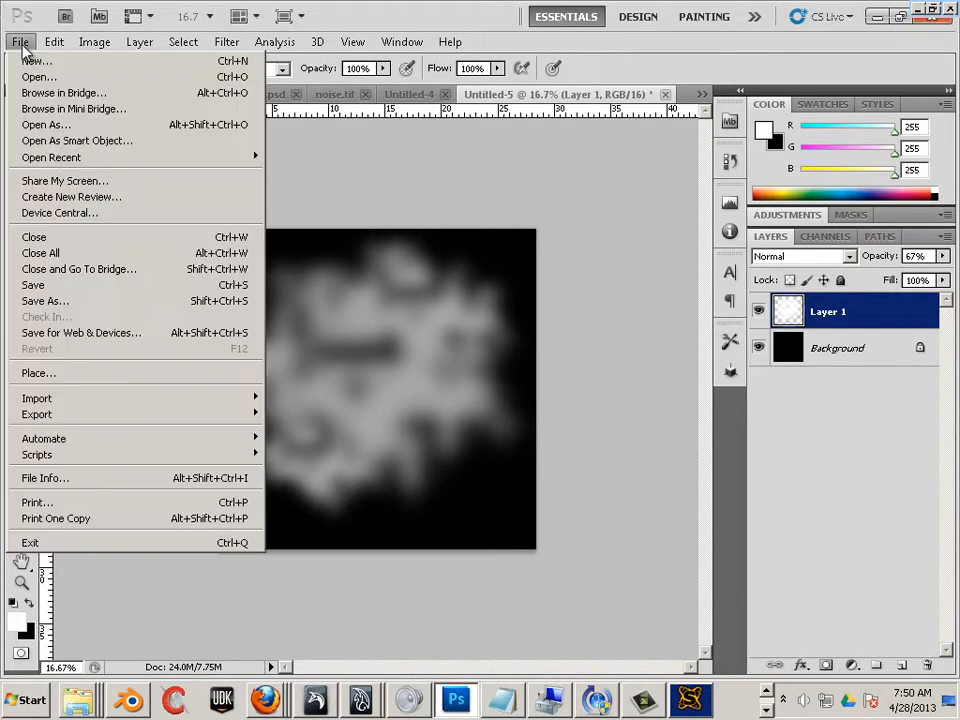
{"action": "left_click", "coordinate": [97, 302]}
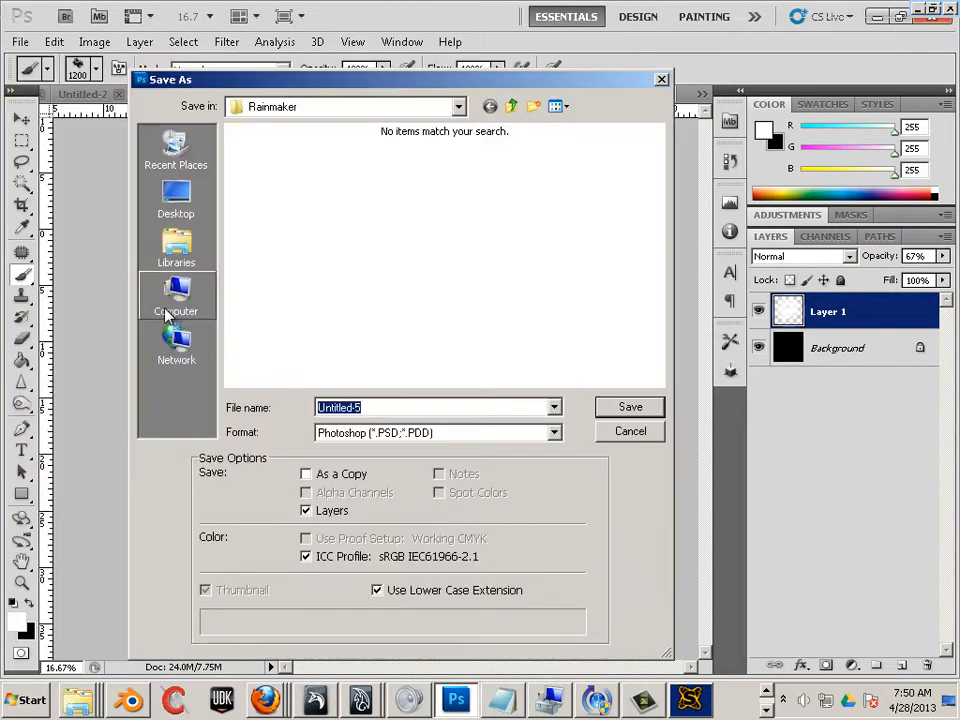
{"action": "left_click", "coordinate": [459, 107]}
{"action": "scroll", "coordinate": [424, 188], "scroll_direction": "up", "scroll_amount": 4}
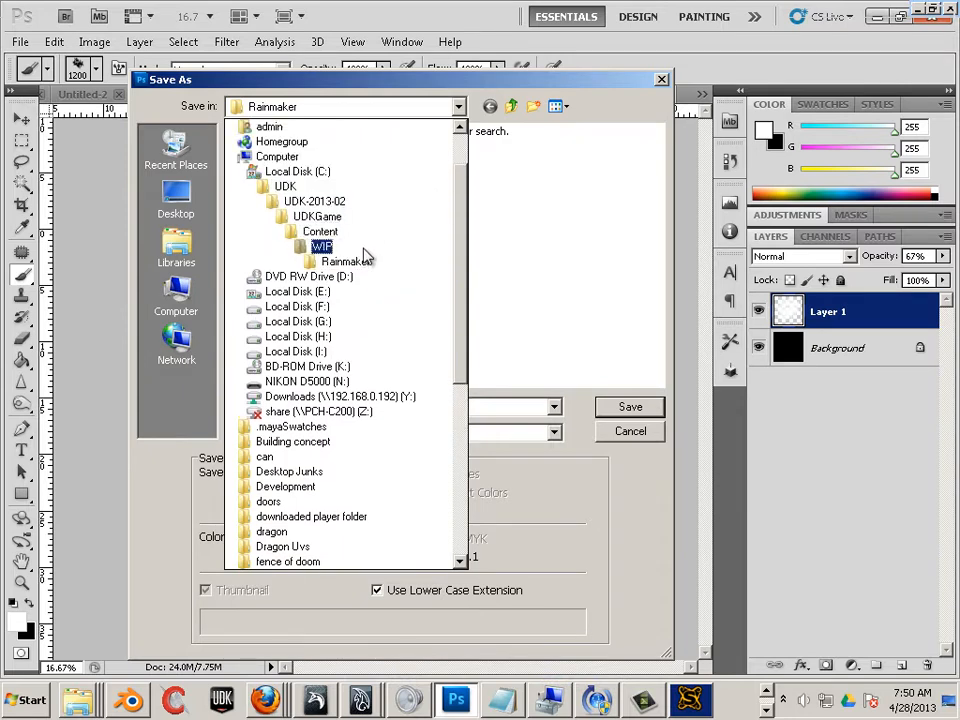
{"action": "left_click", "coordinate": [553, 433]}
{"action": "left_click", "coordinate": [553, 433]}
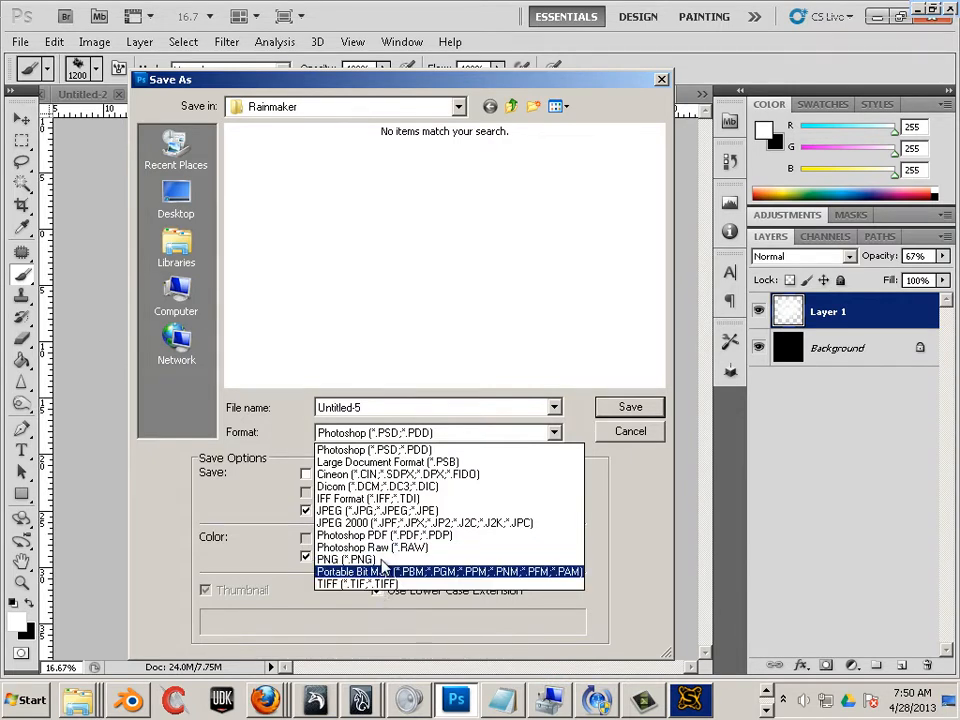
{"action": "left_click", "coordinate": [616, 432]}
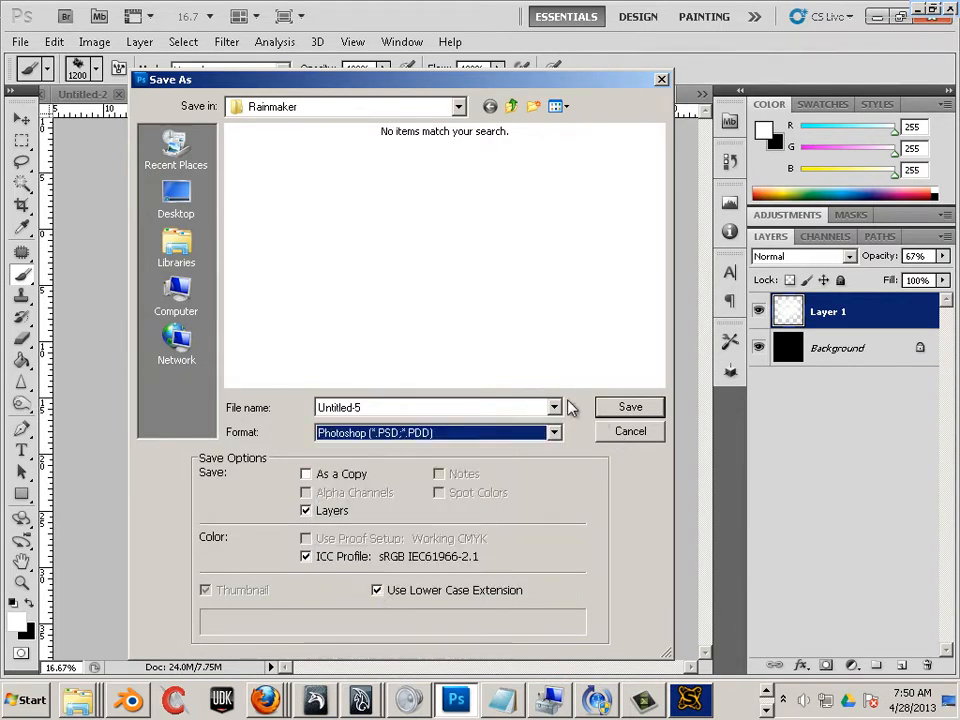
{"action": "left_click", "coordinate": [631, 444]}
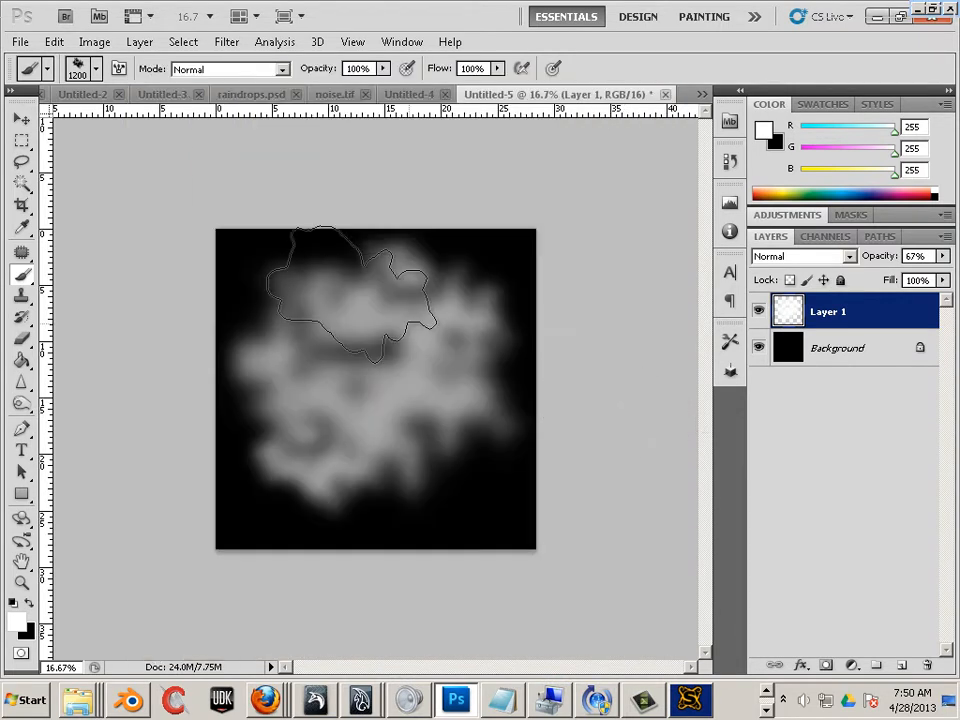
Select the entire canvas and convert the image to 8 bits per channel
{"action": "left_click", "coordinate": [21, 141]}
{"action": "key", "text": "ctrl+a"}
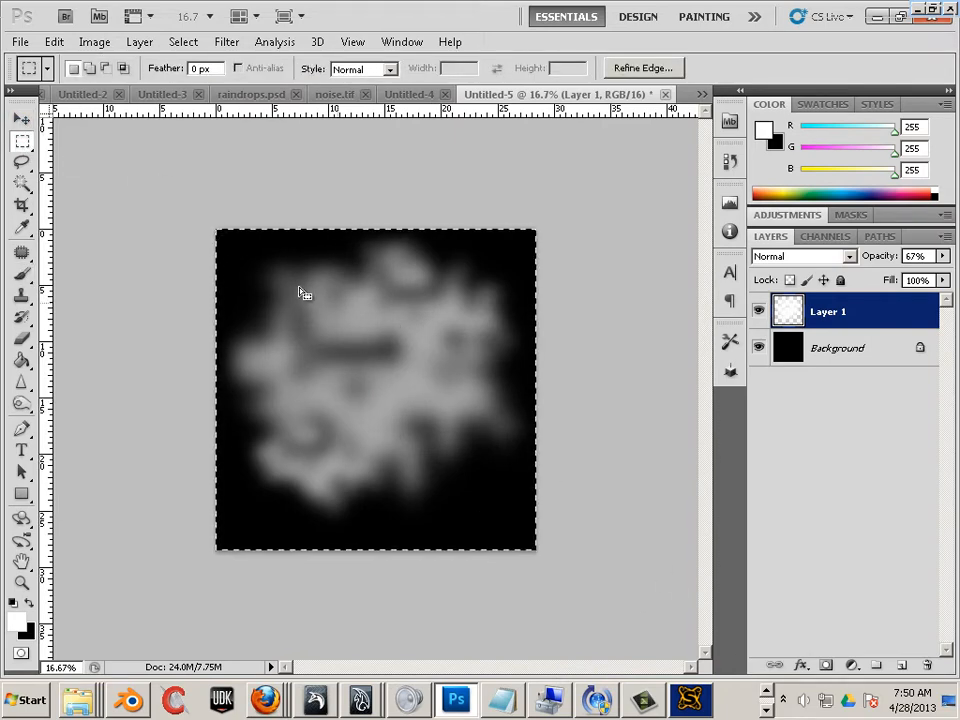
{"action": "left_click", "coordinate": [94, 43]}
{"action": "mouse_move", "coordinate": [107, 68]}
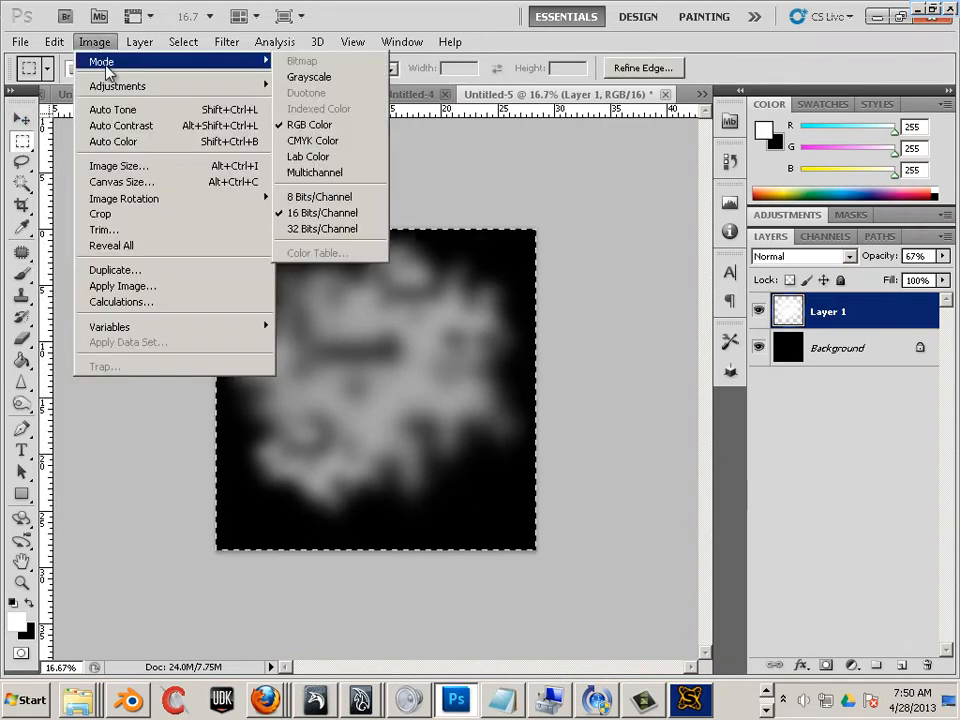
{"action": "left_click", "coordinate": [358, 196]}
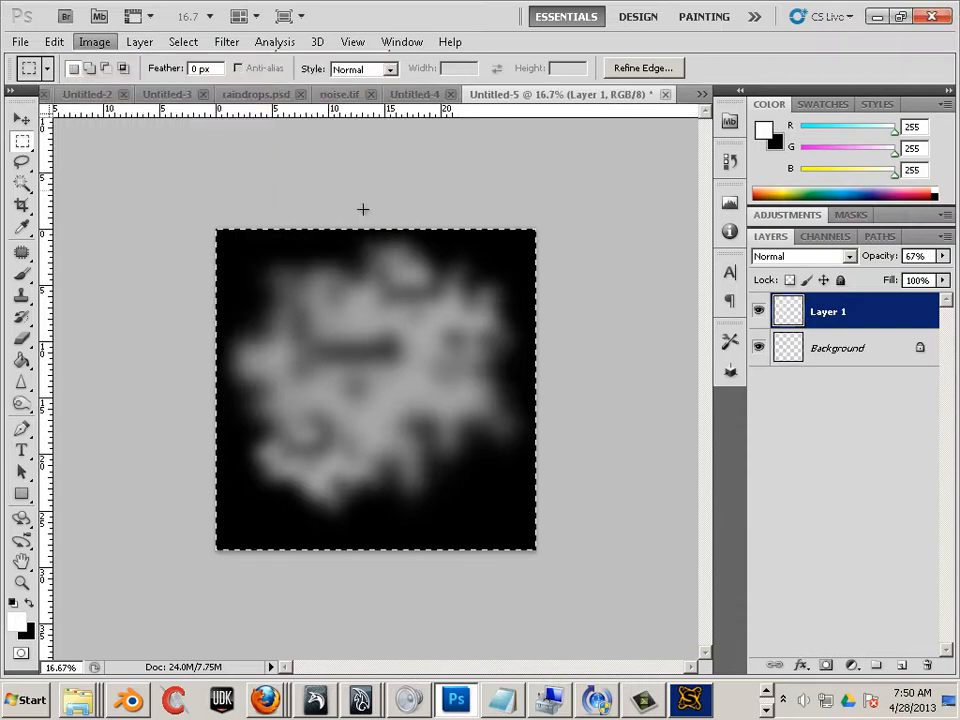
Save a copy of the image in Targa format as raindrop_ref in the Rainmaker folder, accepting the Targa options
{"action": "left_click", "coordinate": [21, 42]}
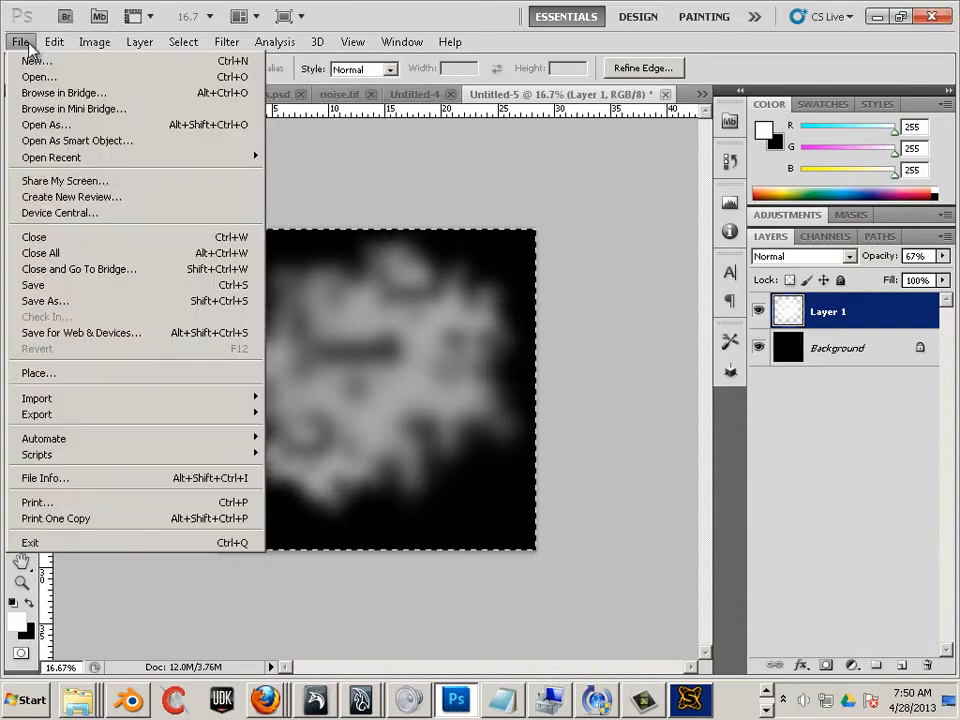
{"action": "left_click", "coordinate": [154, 303]}
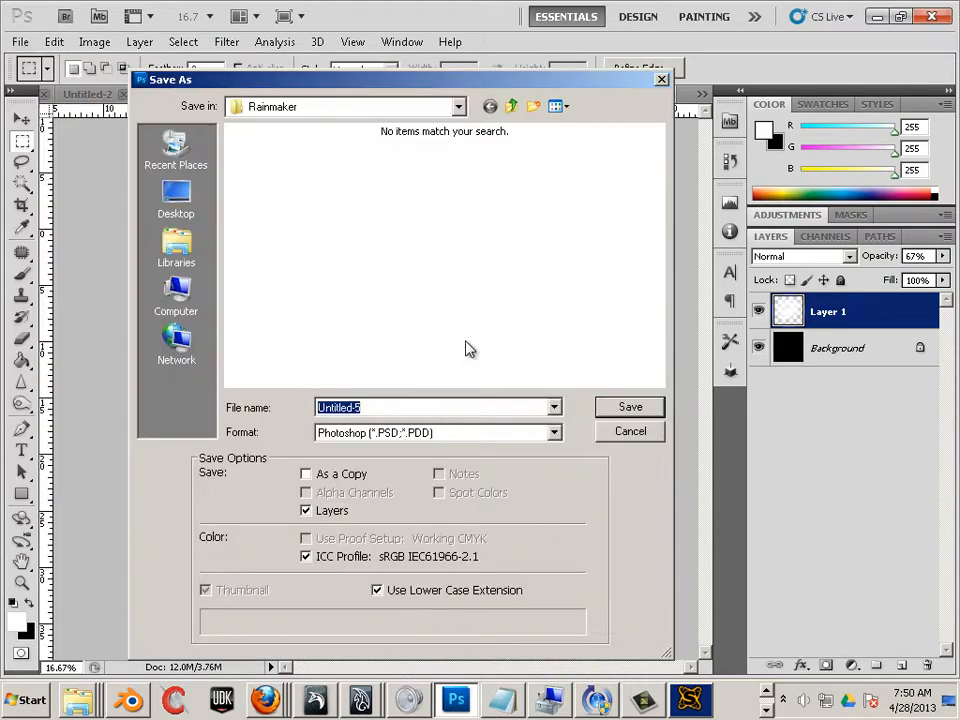
{"action": "left_click", "coordinate": [554, 433]}
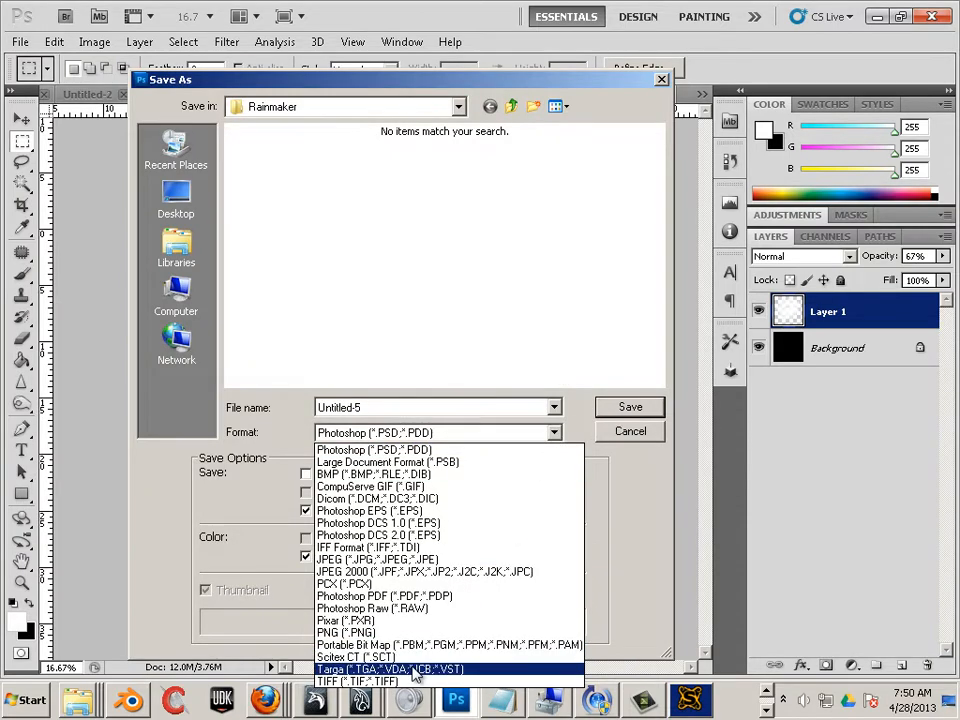
{"action": "left_click", "coordinate": [400, 668]}
{"action": "left_click", "coordinate": [451, 406]}
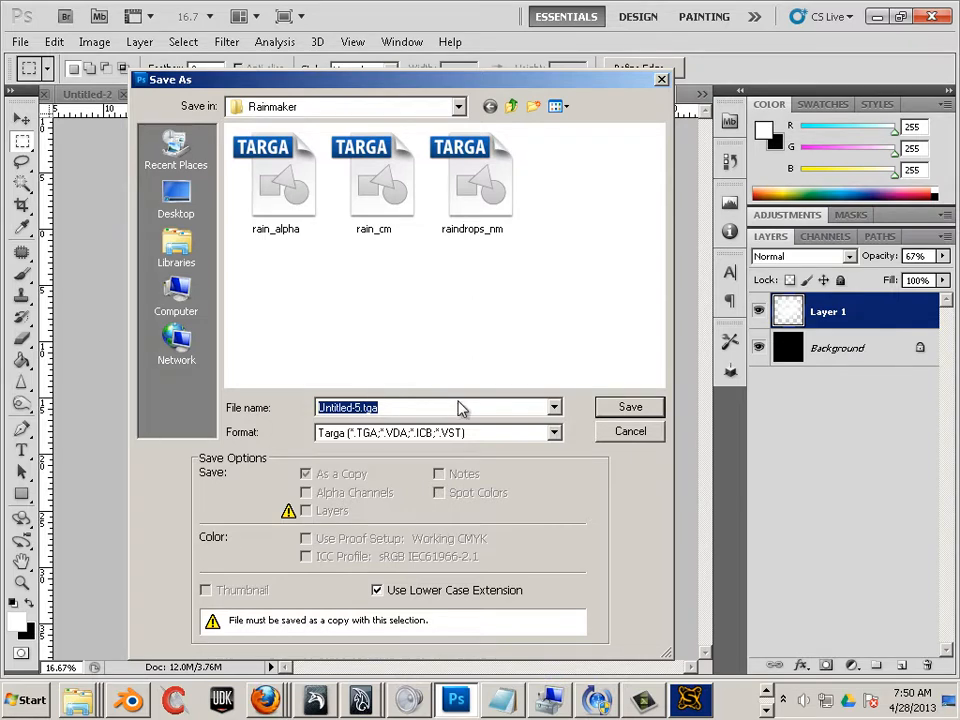
{"action": "left_click", "coordinate": [479, 215]}
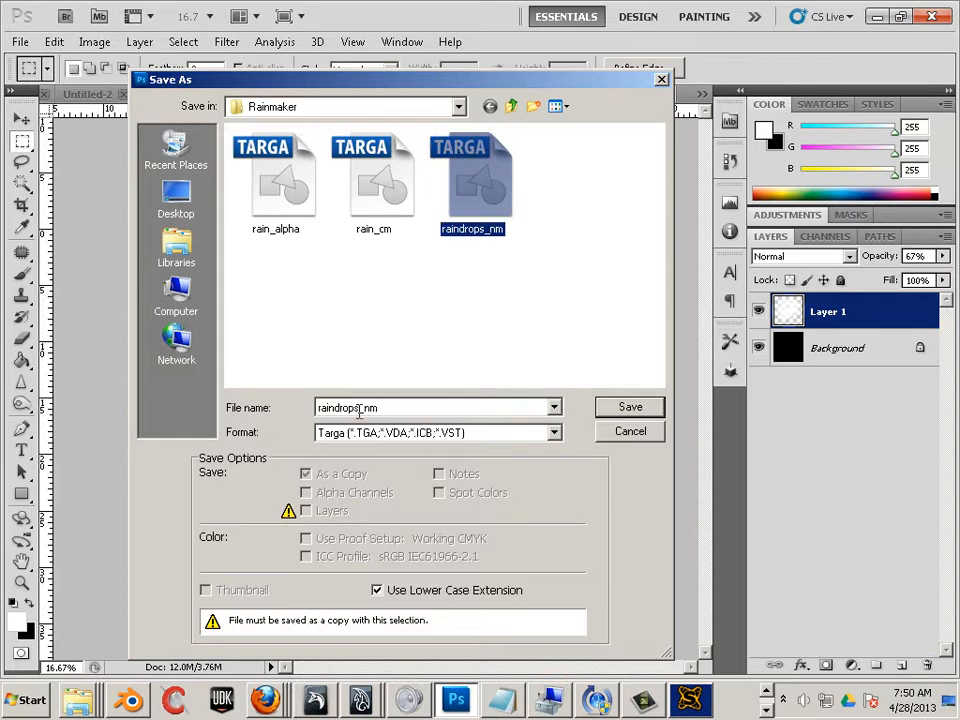
{"action": "left_click", "coordinate": [360, 410]}
{"action": "left_click", "coordinate": [379, 410]}
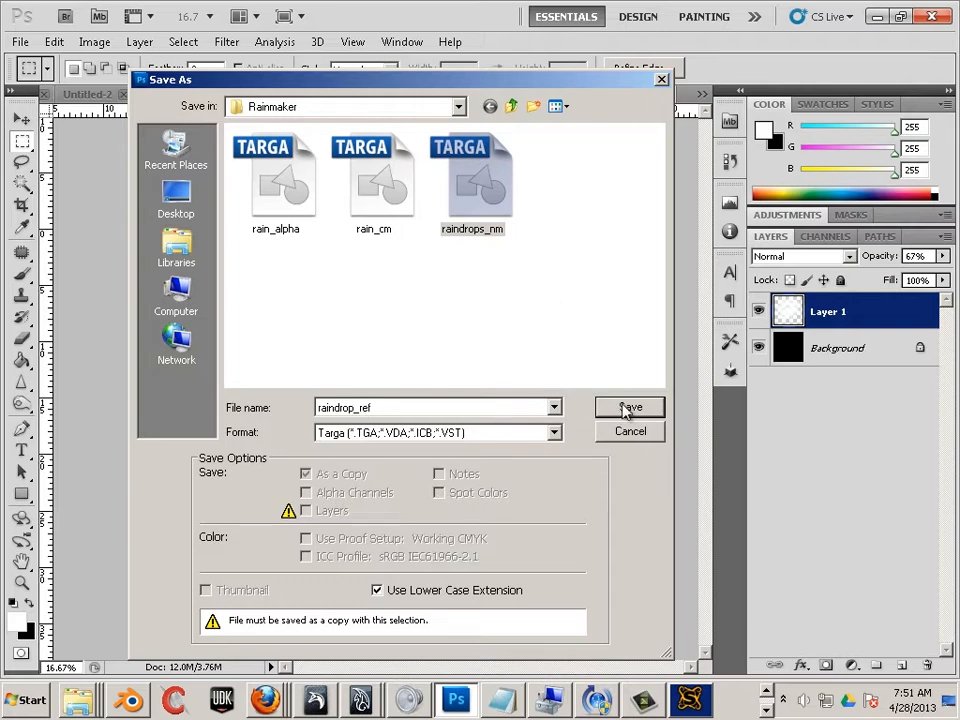
{"action": "left_click", "coordinate": [627, 410]}
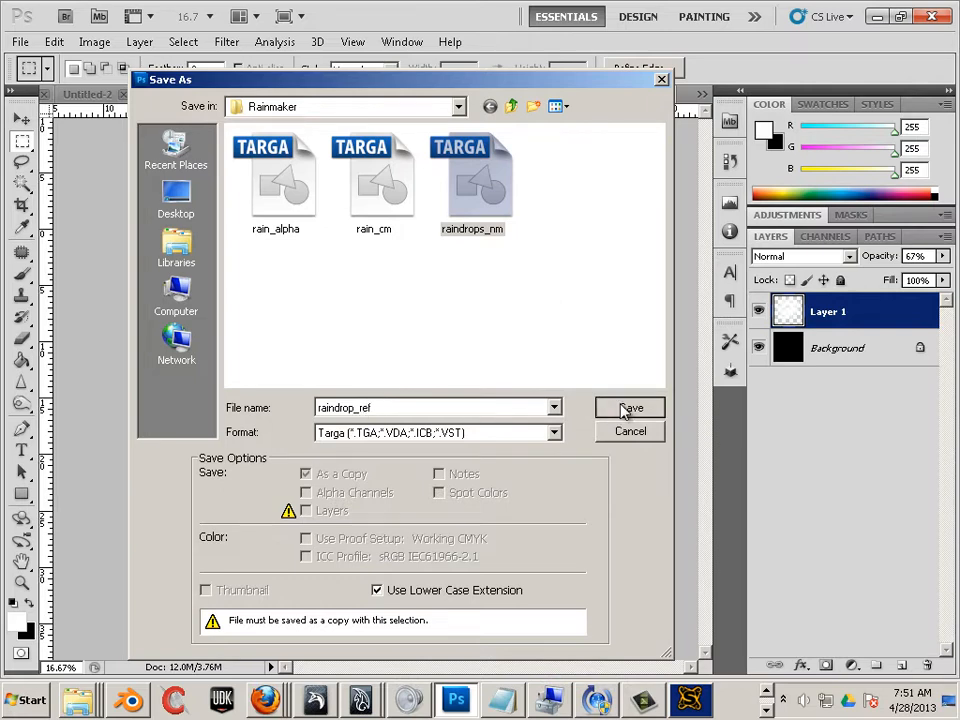
{"action": "left_click", "coordinate": [545, 230]}
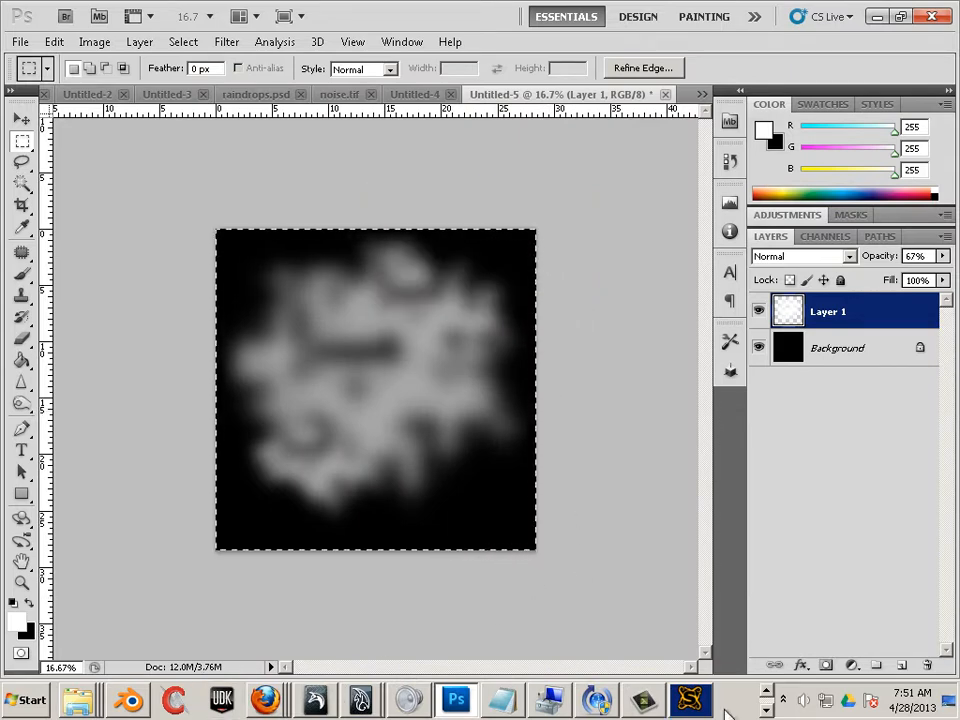
Switch to UDK and import the raindrop_ref texture into the Weather_video package with the default import options
{"action": "left_click", "coordinate": [766, 710]}
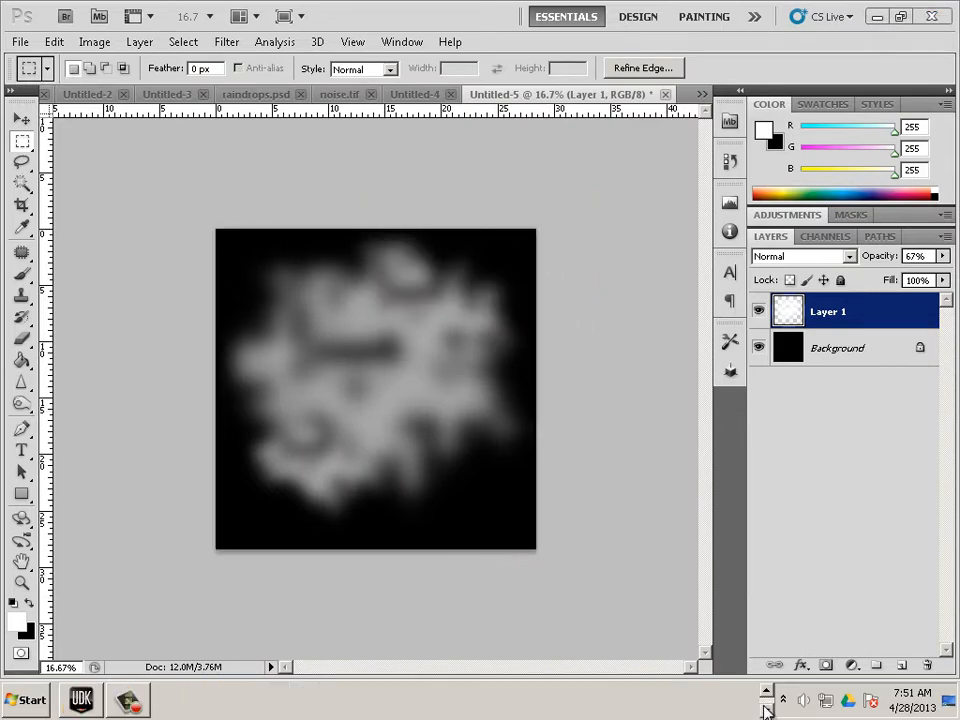
{"action": "left_click", "coordinate": [109, 657]}
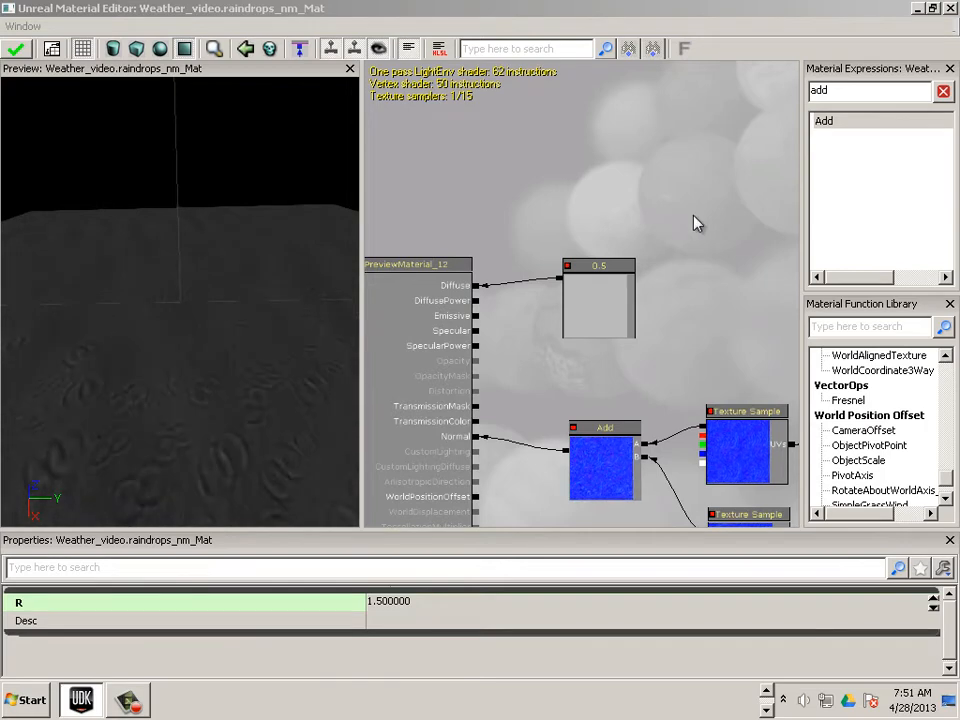
{"action": "left_click_drag", "start_coordinate": [697, 222], "coordinate": [594, 199]}
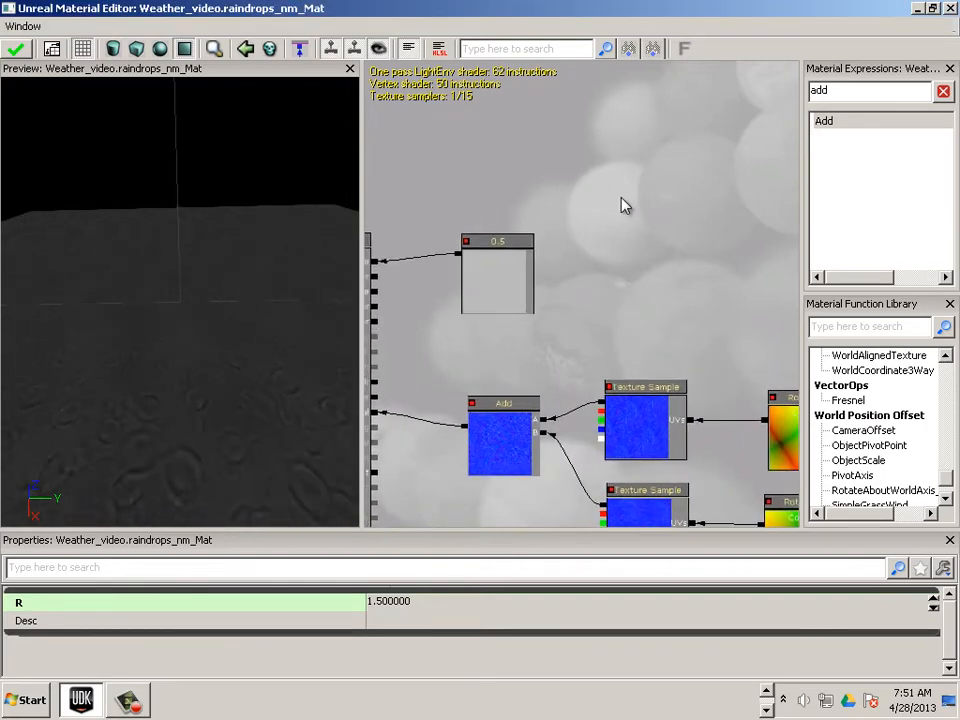
{"action": "double_click", "coordinate": [435, 22]}
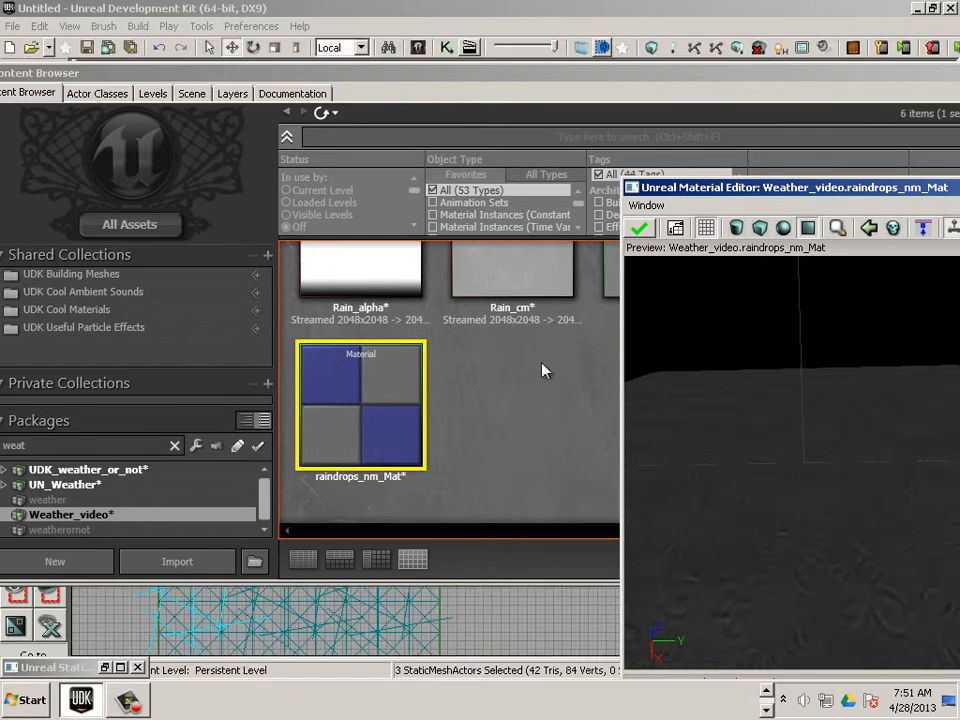
{"action": "left_click", "coordinate": [175, 562]}
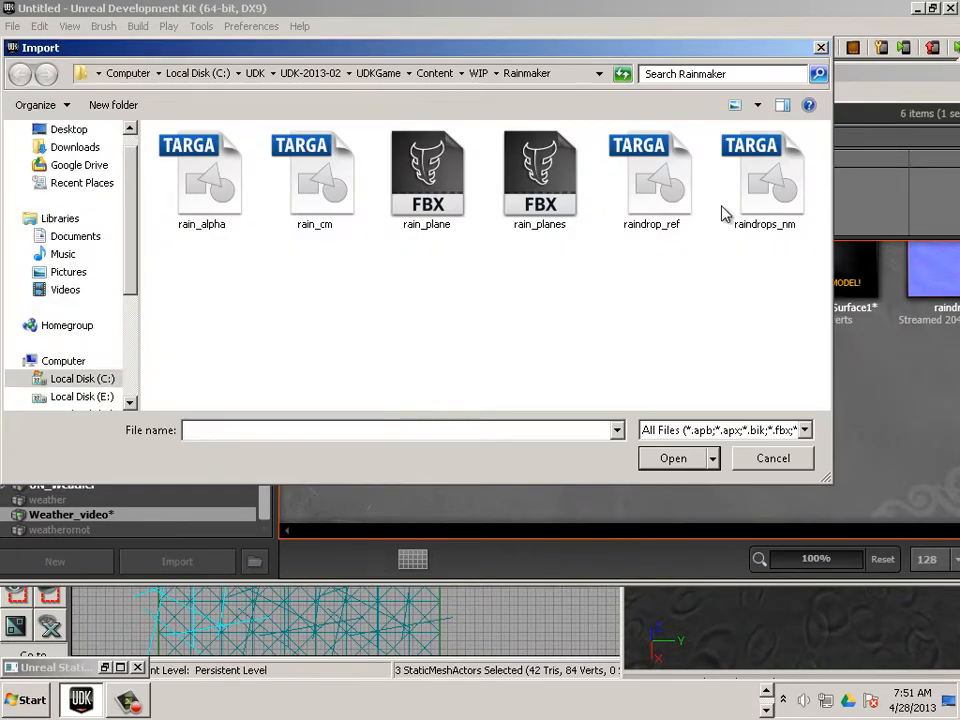
{"action": "left_click", "coordinate": [645, 185]}
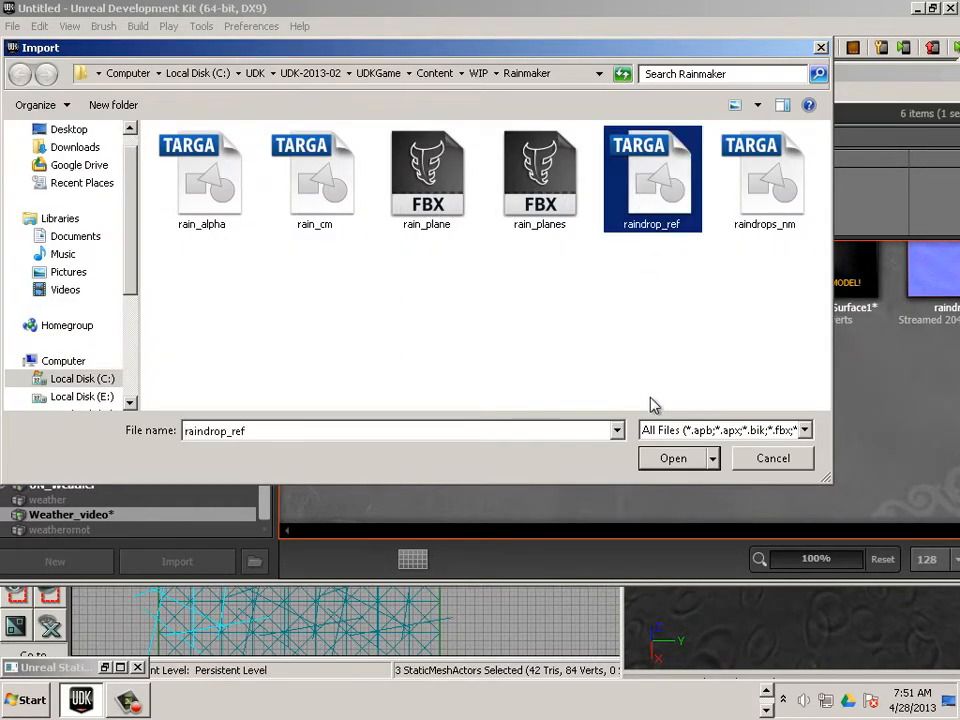
{"action": "left_click", "coordinate": [673, 458]}
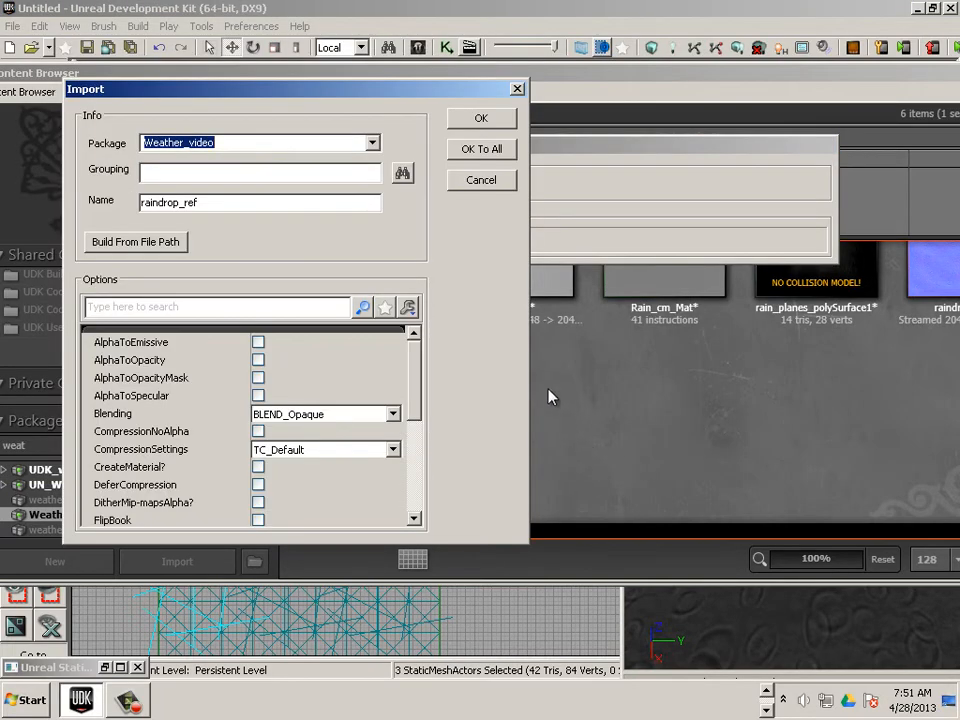
{"action": "left_click", "coordinate": [480, 128]}
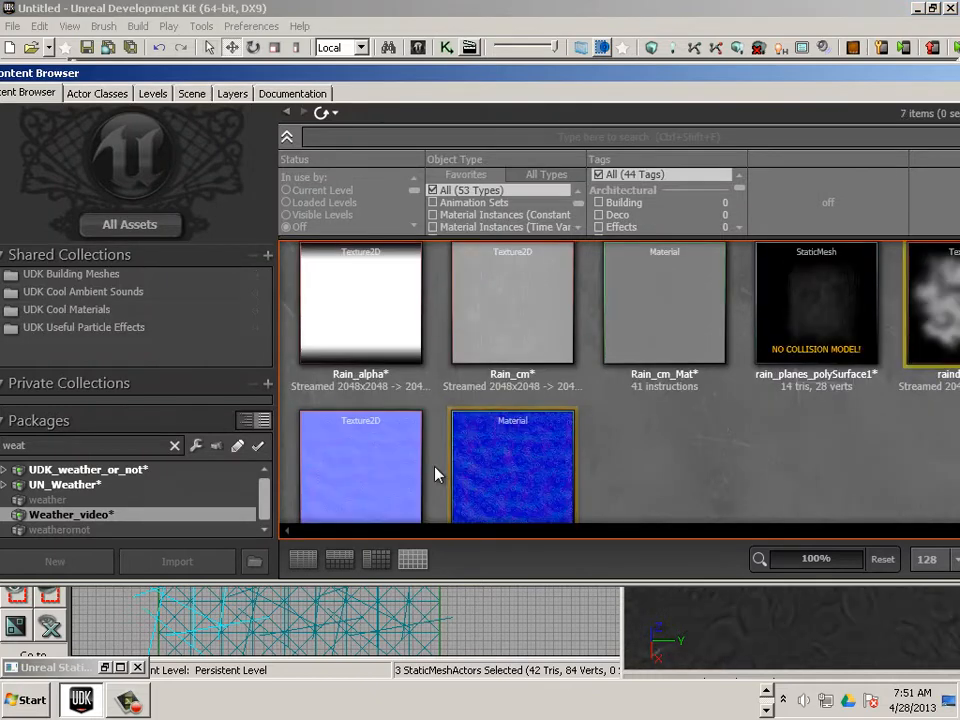
Add a texture sample of raindrop_ref to the raindrops_nm_Mat material graph, above the normal map nodes
{"action": "left_click", "coordinate": [935, 318]}
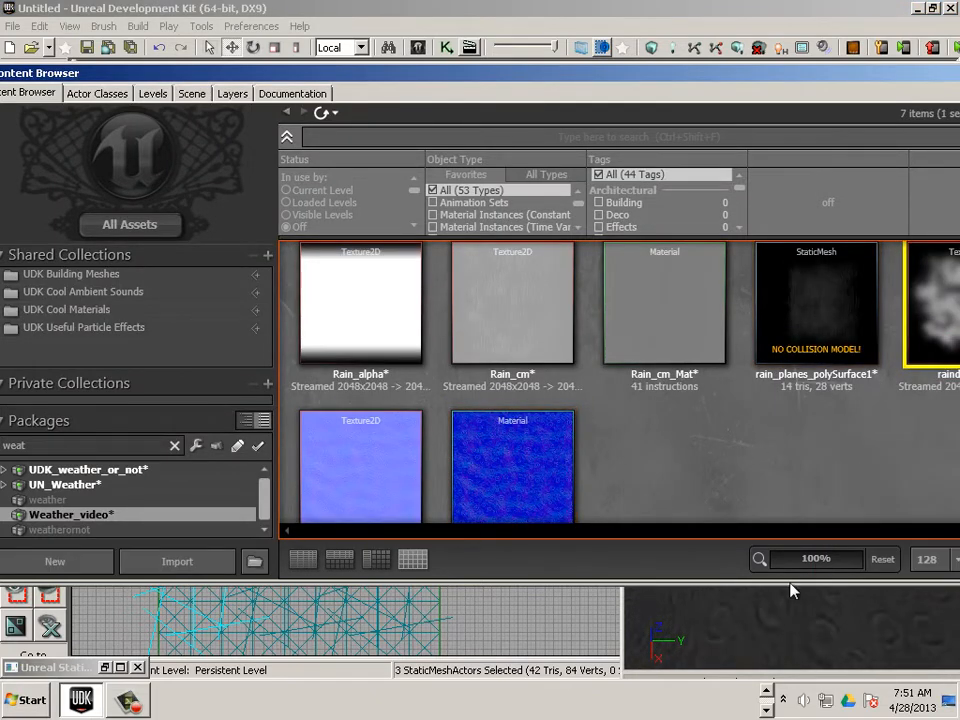
{"action": "left_click", "coordinate": [782, 605]}
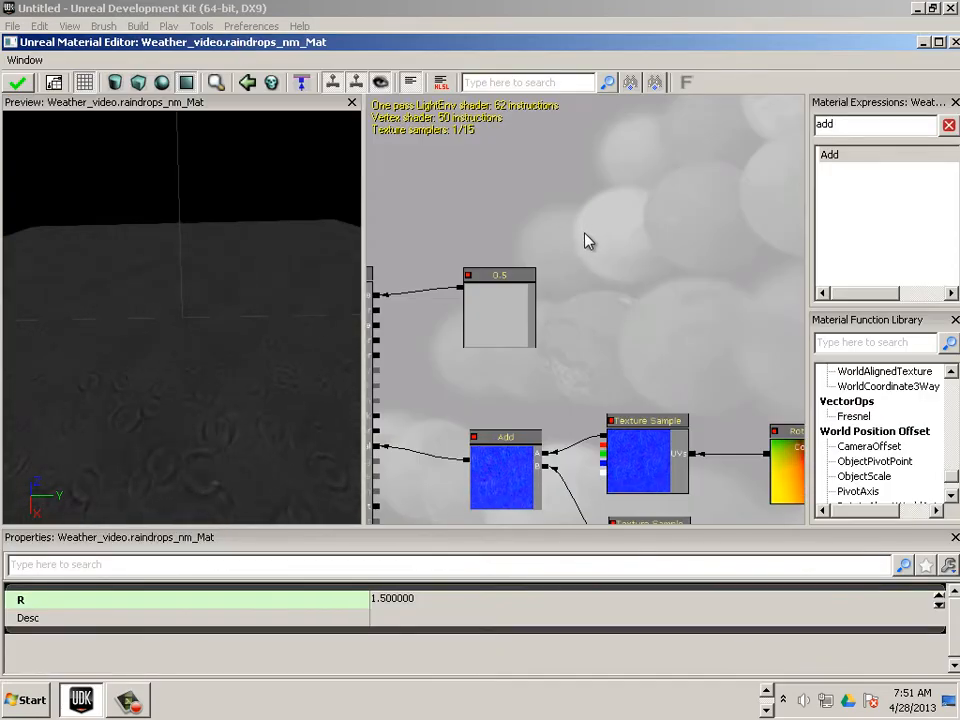
{"action": "left_click", "coordinate": [601, 251]}
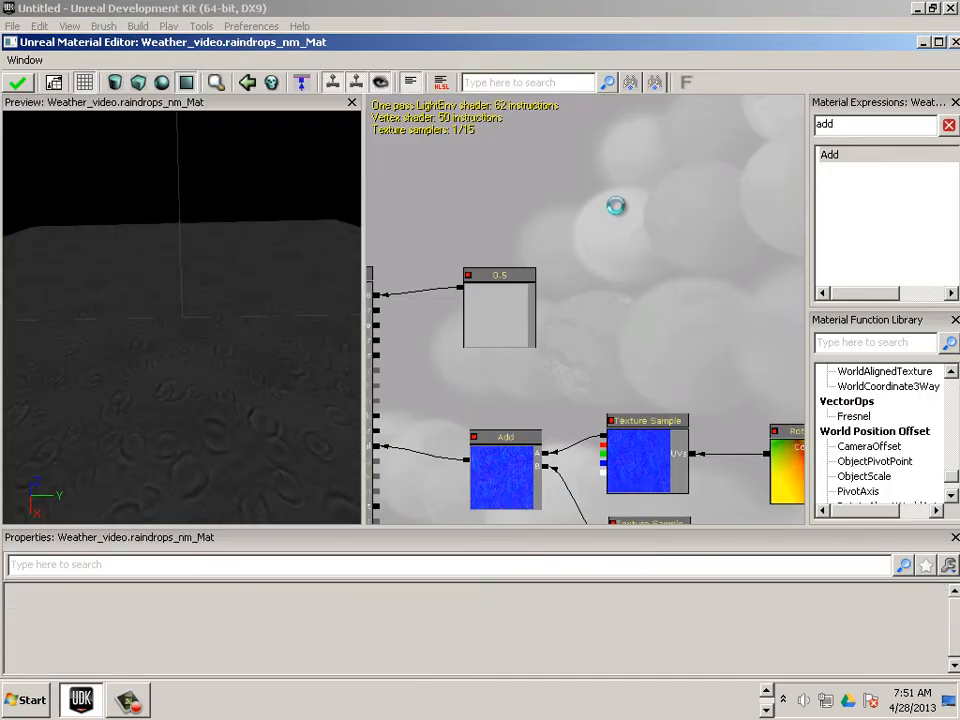
{"action": "left_click_drag", "start_coordinate": [563, 344], "coordinate": [651, 311]}
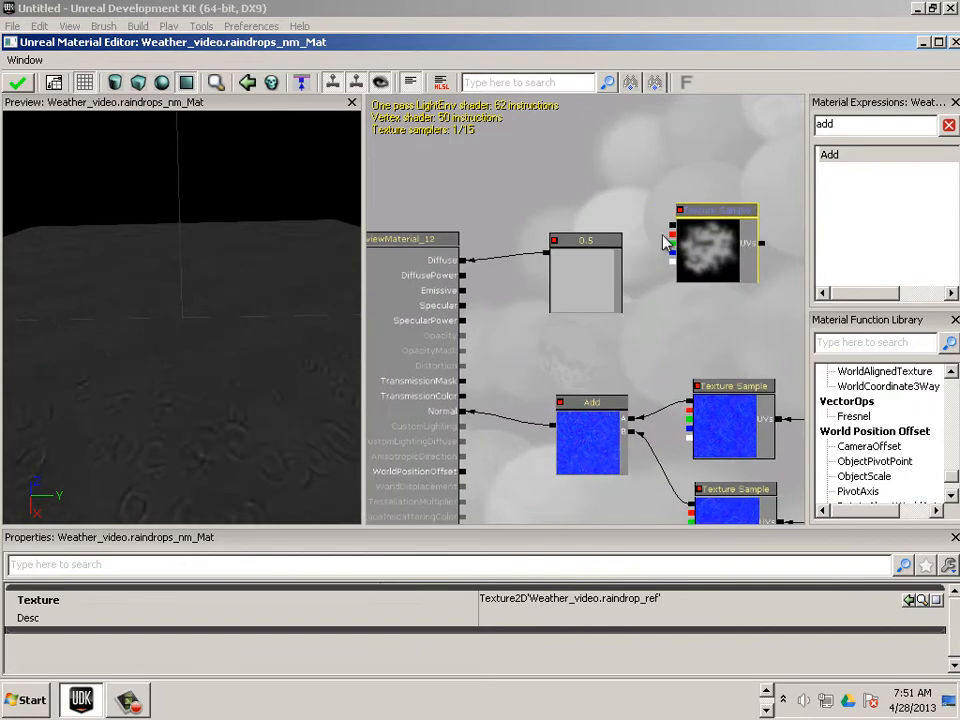
Connect the raindrop_ref texture sample to the material's Emissive input and move the 0.5 constant out of the way
{"action": "left_click_drag", "start_coordinate": [672, 226], "coordinate": [463, 291]}
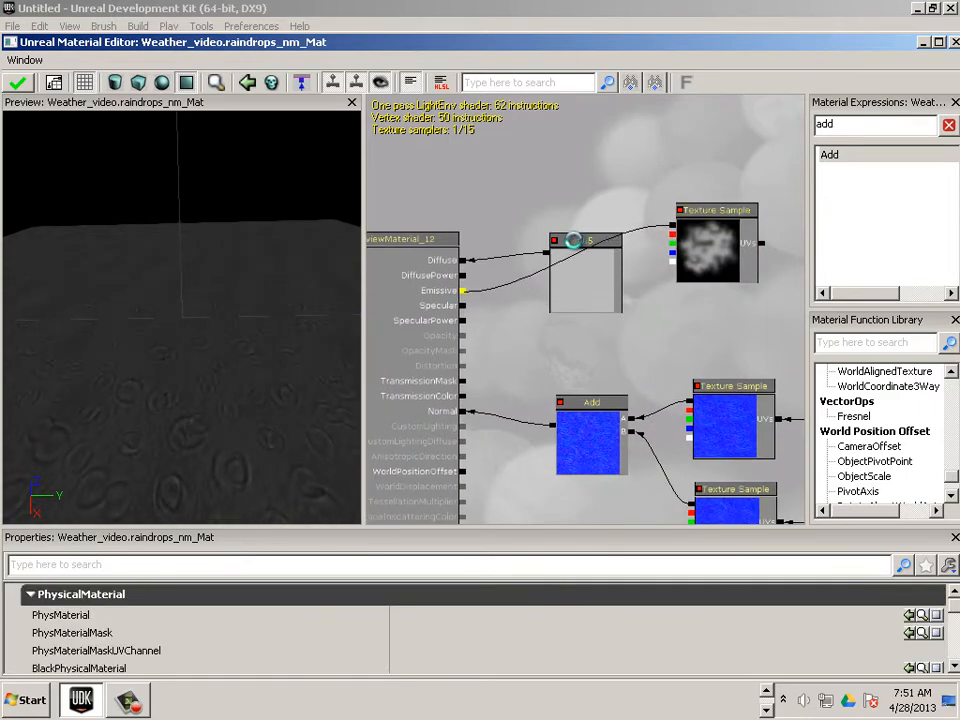
{"action": "left_click_drag", "start_coordinate": [574, 240], "coordinate": [490, 150]}
{"action": "left_click_drag", "start_coordinate": [605, 178], "coordinate": [484, 240]}
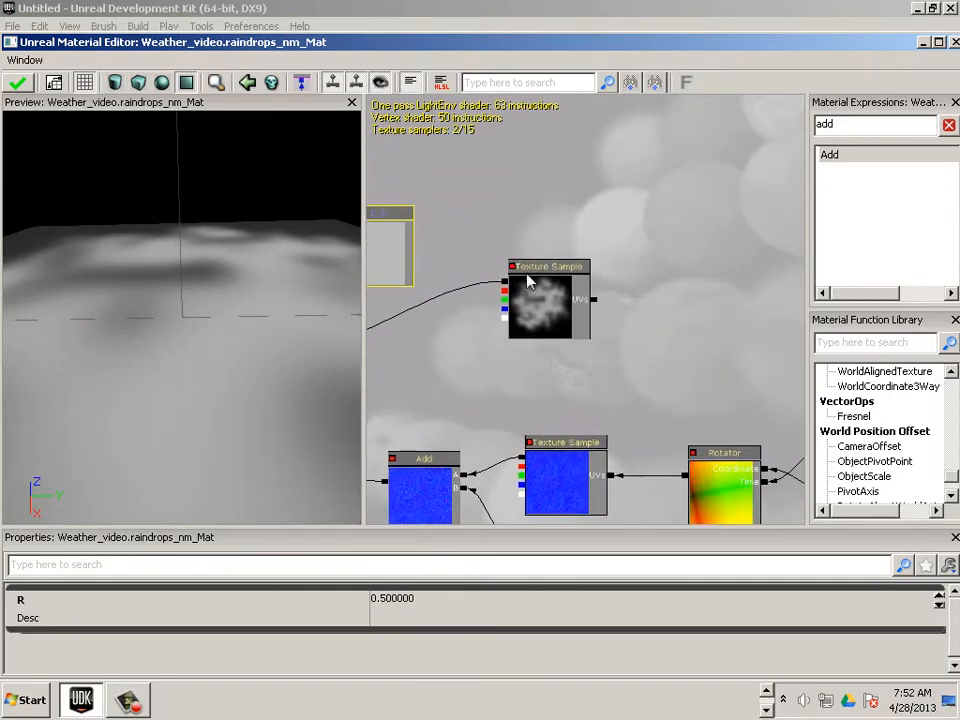
Add a Multiply node between the 0.5 constant and the raindrop_ref texture sample
{"action": "key", "text": "m"}
{"action": "left_click", "coordinate": [508, 196]}
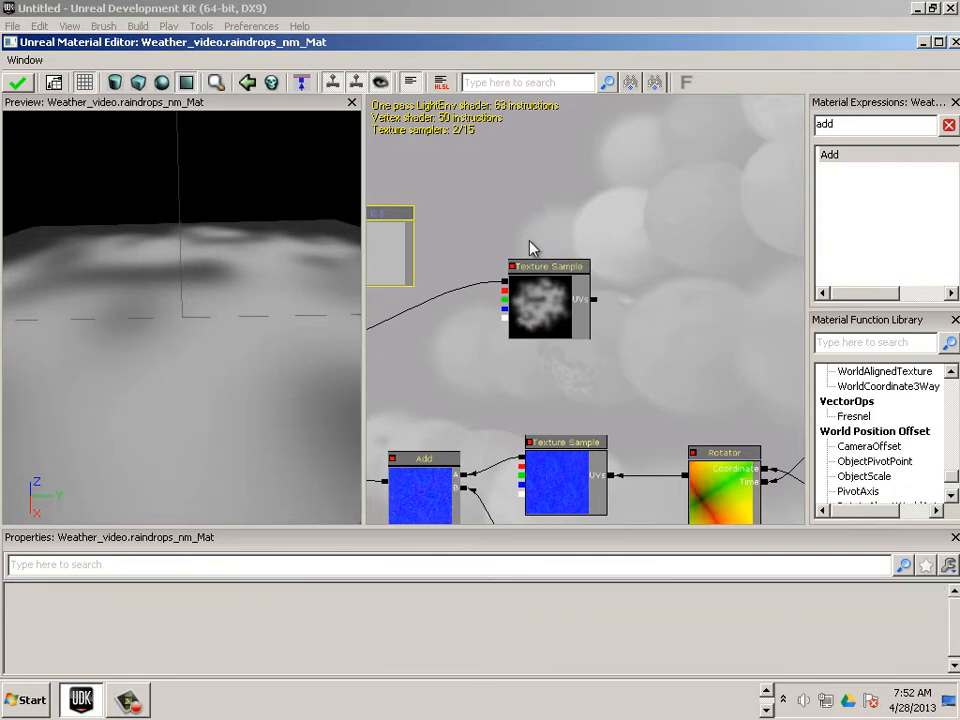
{"action": "left_click_drag", "start_coordinate": [547, 210], "coordinate": [480, 199]}
Break the raindrop_ref texture sample's link to Emissive and move the node clear of the Multiply node
{"action": "left_click", "coordinate": [545, 272]}
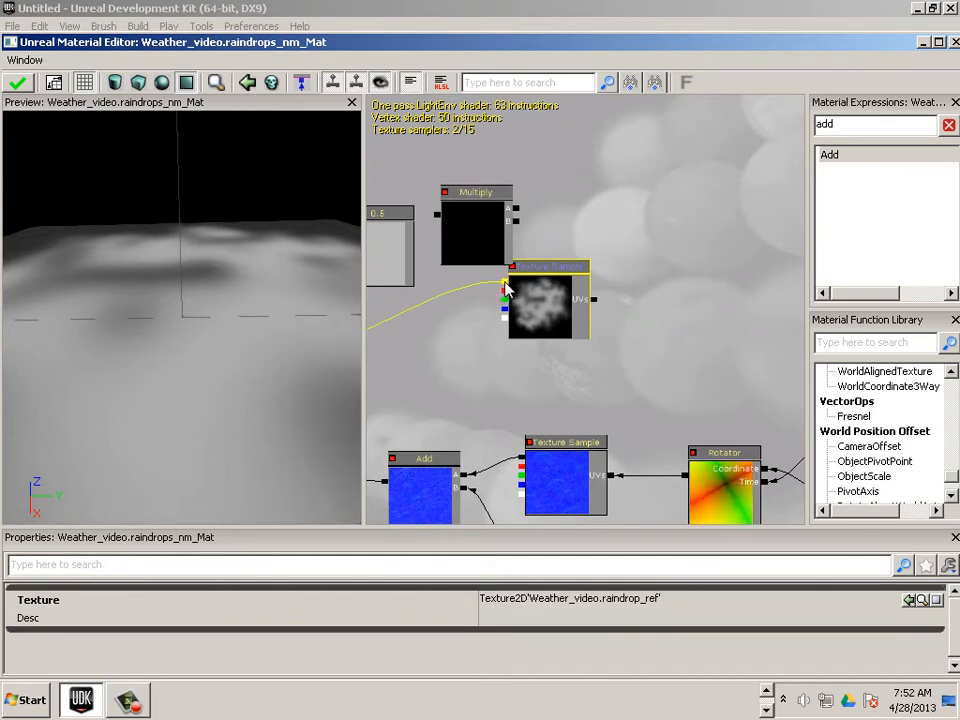
{"action": "right_click", "coordinate": [505, 288]}
{"action": "left_click", "coordinate": [512, 289]}
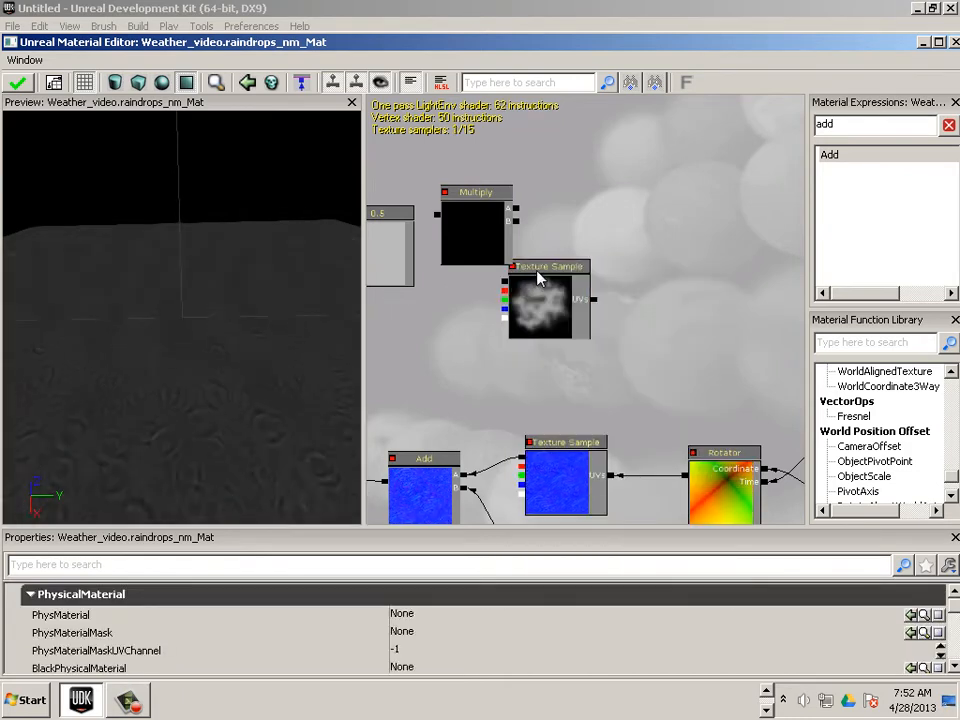
{"action": "left_click", "coordinate": [549, 274]}
{"action": "left_click_drag", "start_coordinate": [549, 274], "coordinate": [601, 265]}
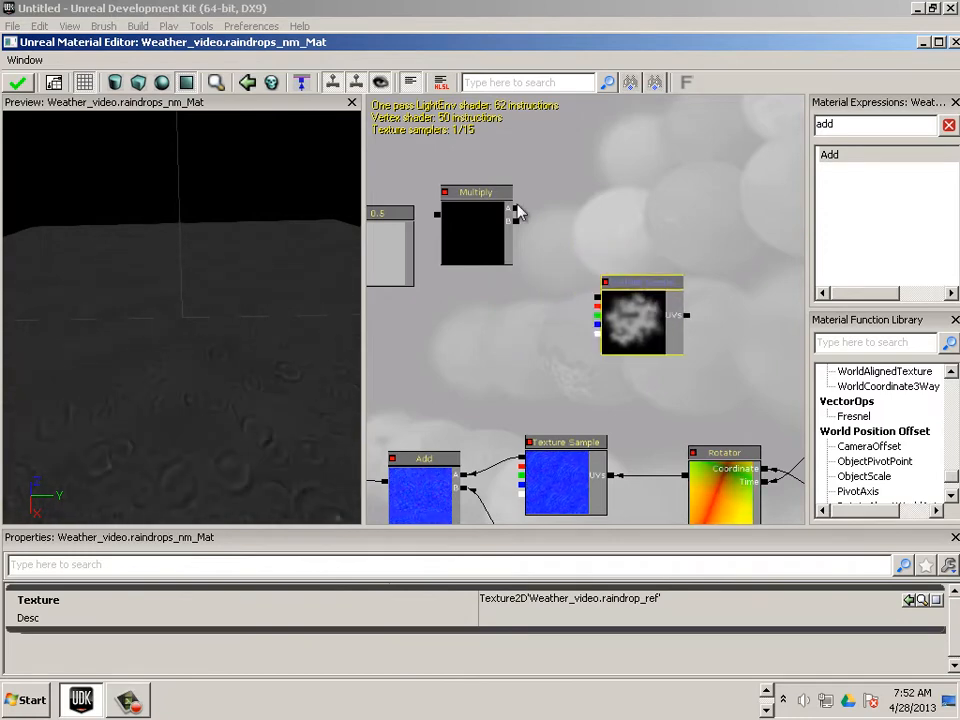
Reposition the Multiply node and connect the raindrop_ref texture sample to its B input
{"action": "left_click", "coordinate": [487, 201], "text": "ctrl"}
{"action": "left_click_drag", "start_coordinate": [484, 224], "coordinate": [467, 235]}
{"action": "left_click_drag", "start_coordinate": [583, 310], "coordinate": [491, 300]}
{"action": "left_click_drag", "start_coordinate": [585, 314], "coordinate": [505, 235]}
{"action": "left_click_drag", "start_coordinate": [463, 334], "coordinate": [534, 324]}
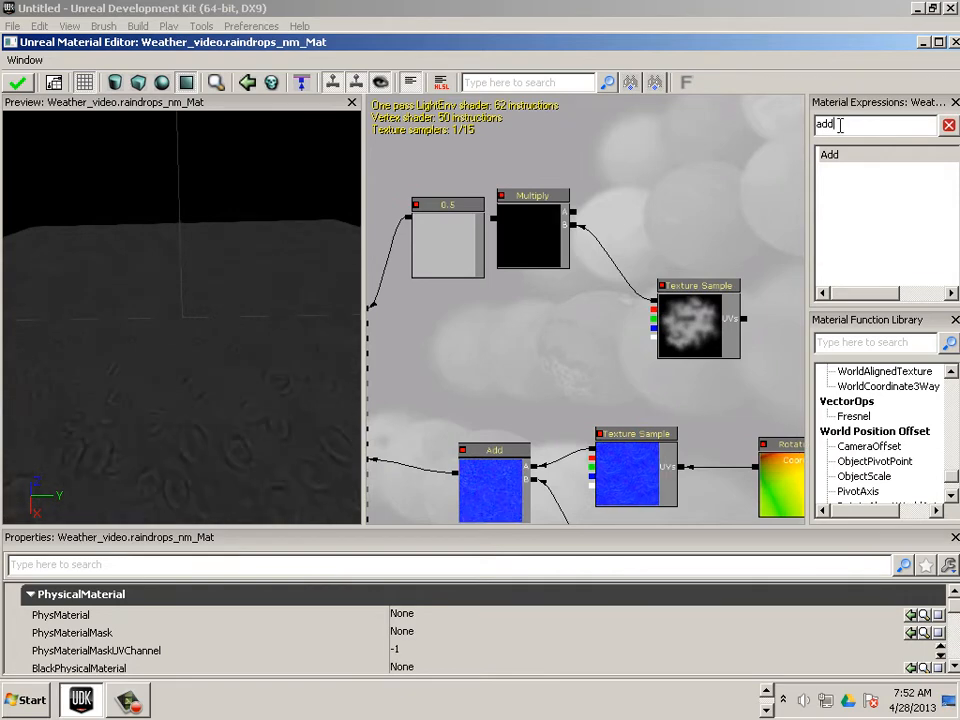
Add a Constant node above the raindrop_ref texture sample and connect it to the Multiply node's A input
{"action": "left_click_drag", "start_coordinate": [840, 124], "coordinate": [803, 133]}
{"action": "type", "text": "c"}
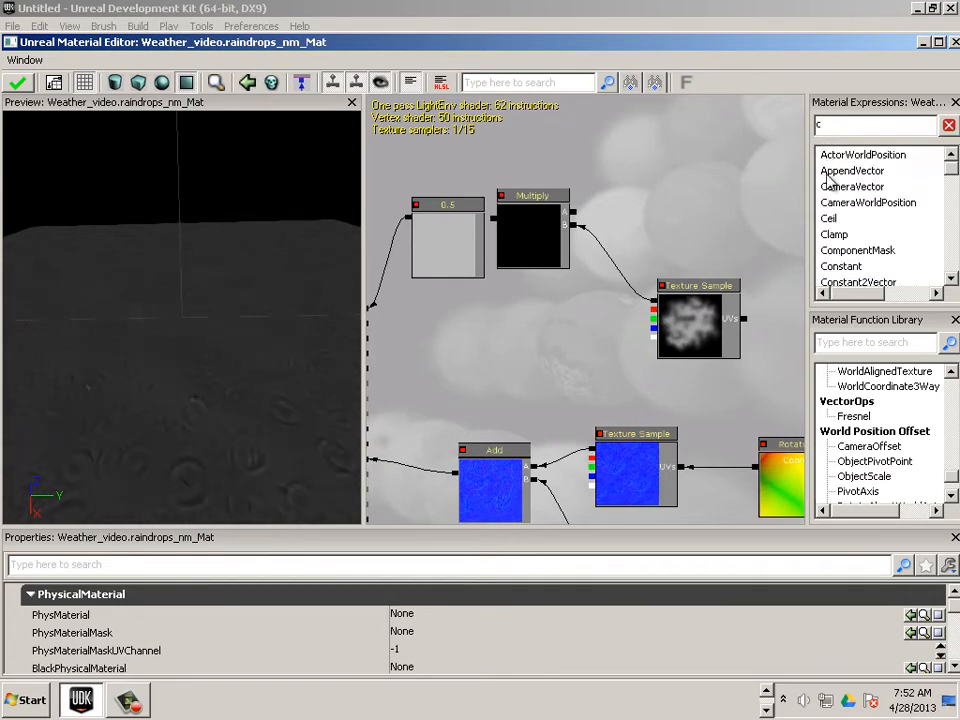
{"action": "left_click", "coordinate": [840, 266]}
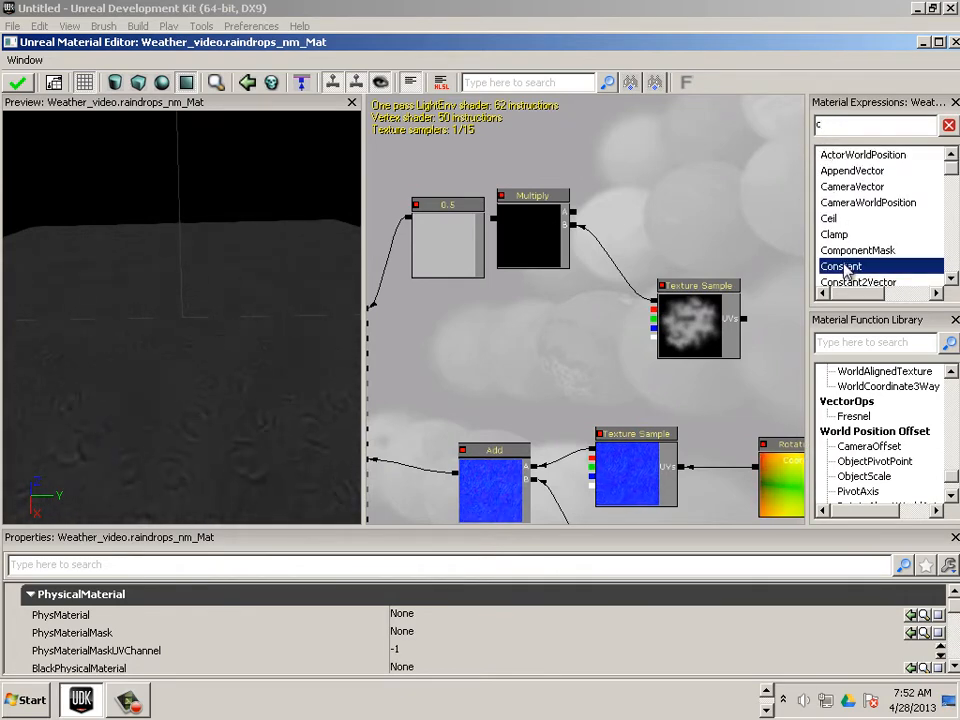
{"action": "left_click_drag", "start_coordinate": [653, 189], "coordinate": [576, 213]}
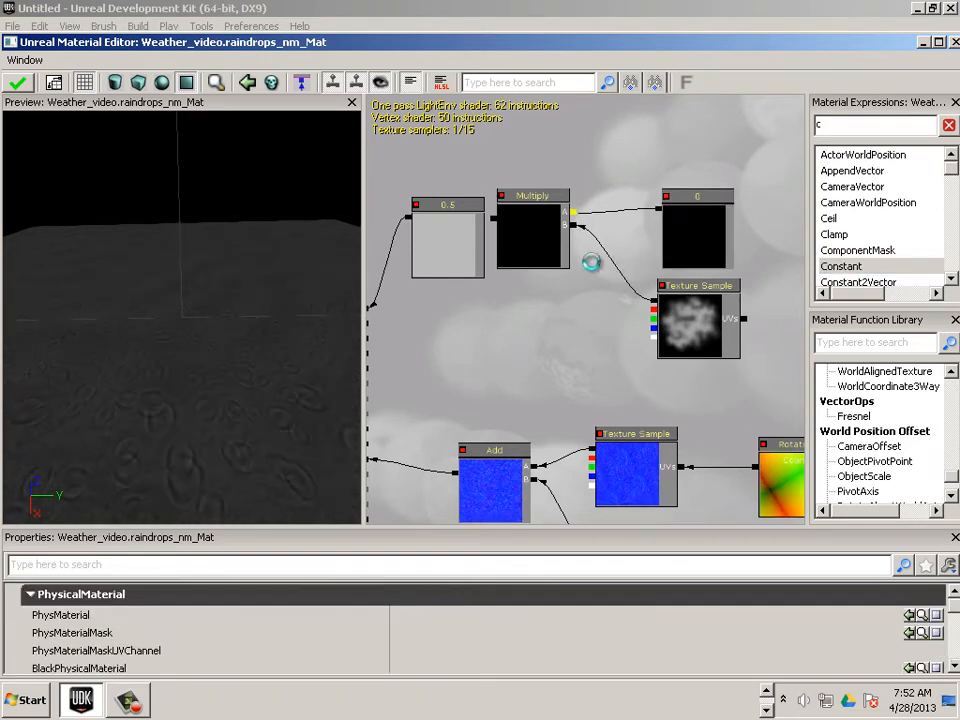
Set the new Constant feeding the Multiply node to 0.25
{"action": "left_click", "coordinate": [703, 233]}
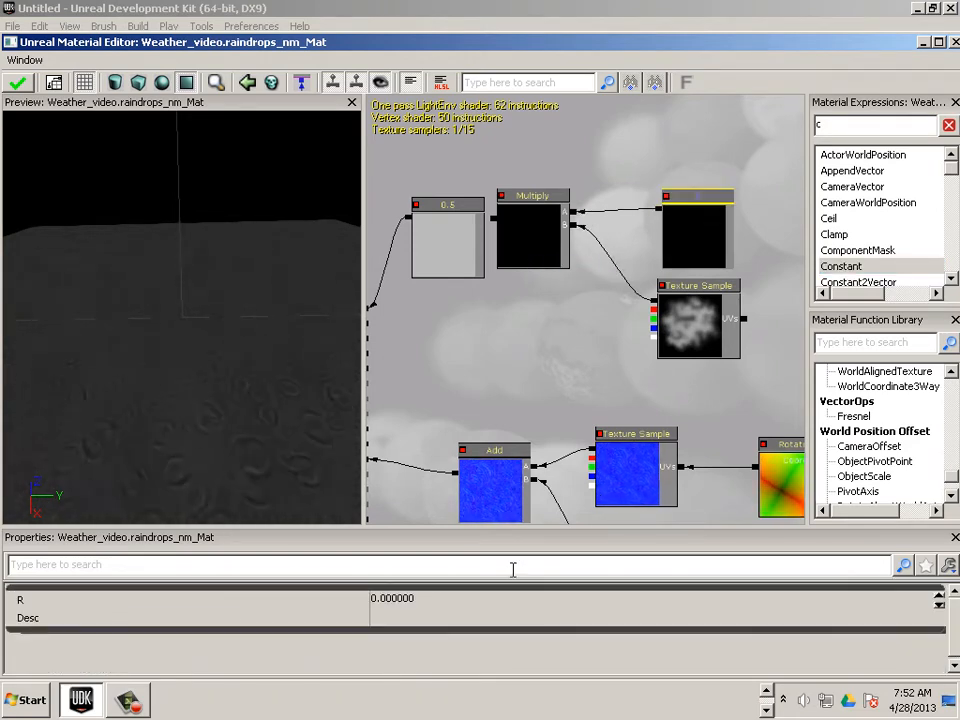
{"action": "left_click", "coordinate": [422, 599]}
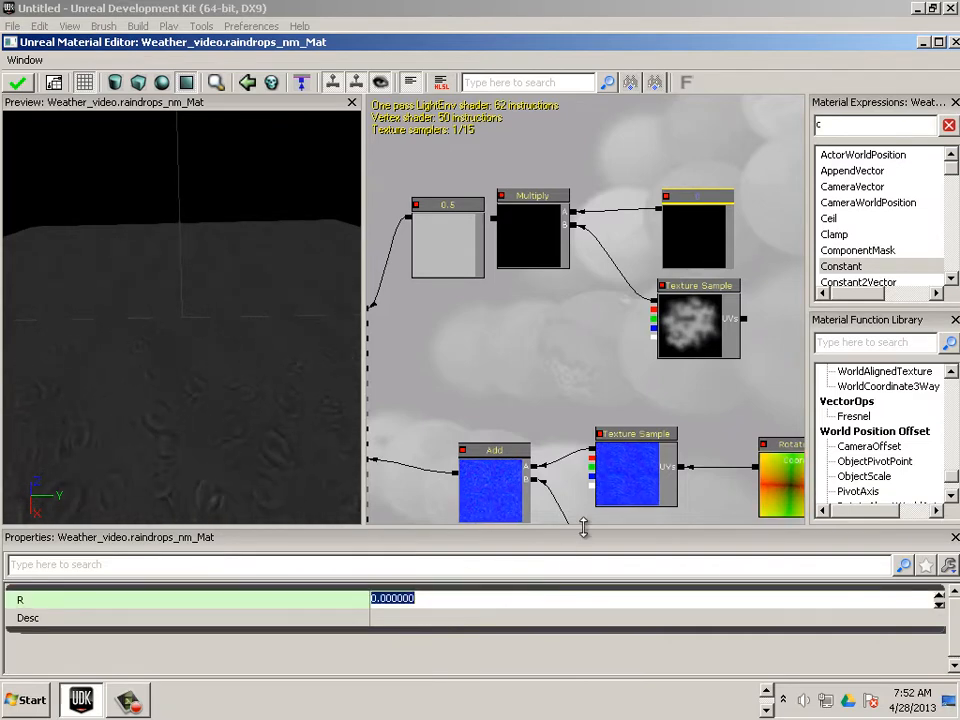
{"action": "key", "text": "BackSpace"}
{"action": "type", "text": ".25"}
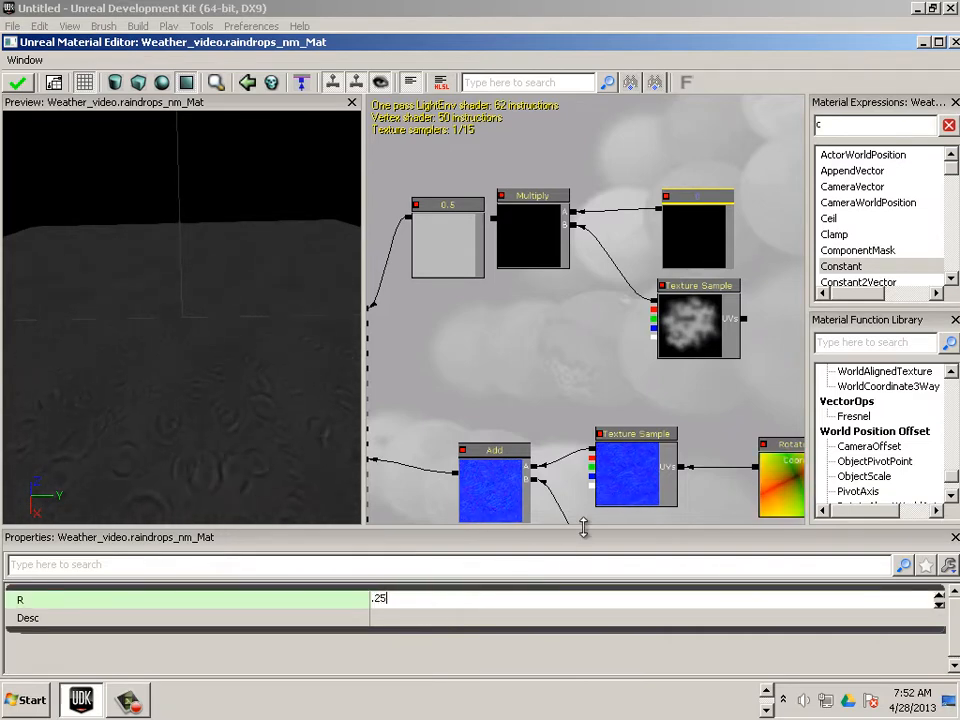
{"action": "key", "text": "Return"}
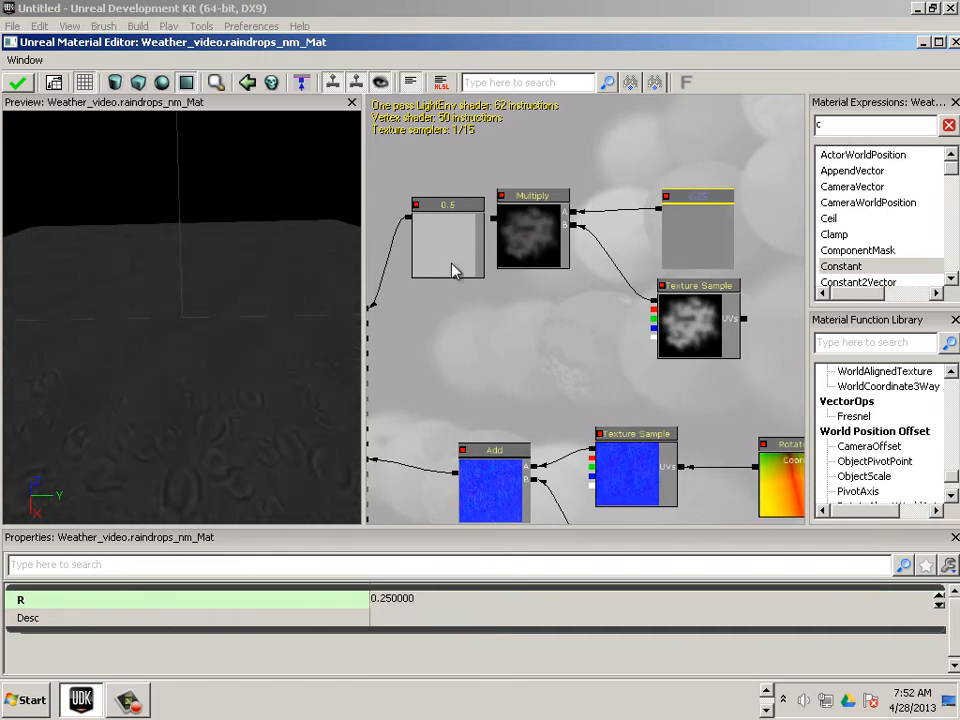
Connect the Multiply node's output to the material's Emissive input and move the 0.5 constant out of the way
{"action": "left_click_drag", "start_coordinate": [454, 270], "coordinate": [483, 313]}
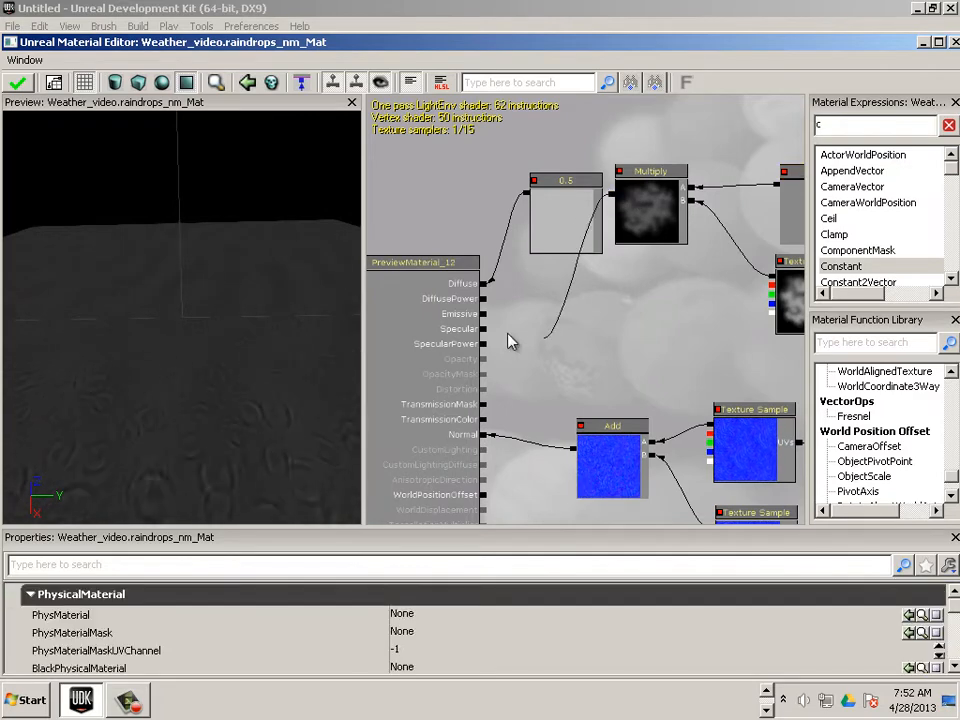
{"action": "left_click_drag", "start_coordinate": [560, 195], "coordinate": [484, 167]}
{"action": "left_click", "coordinate": [566, 207]}
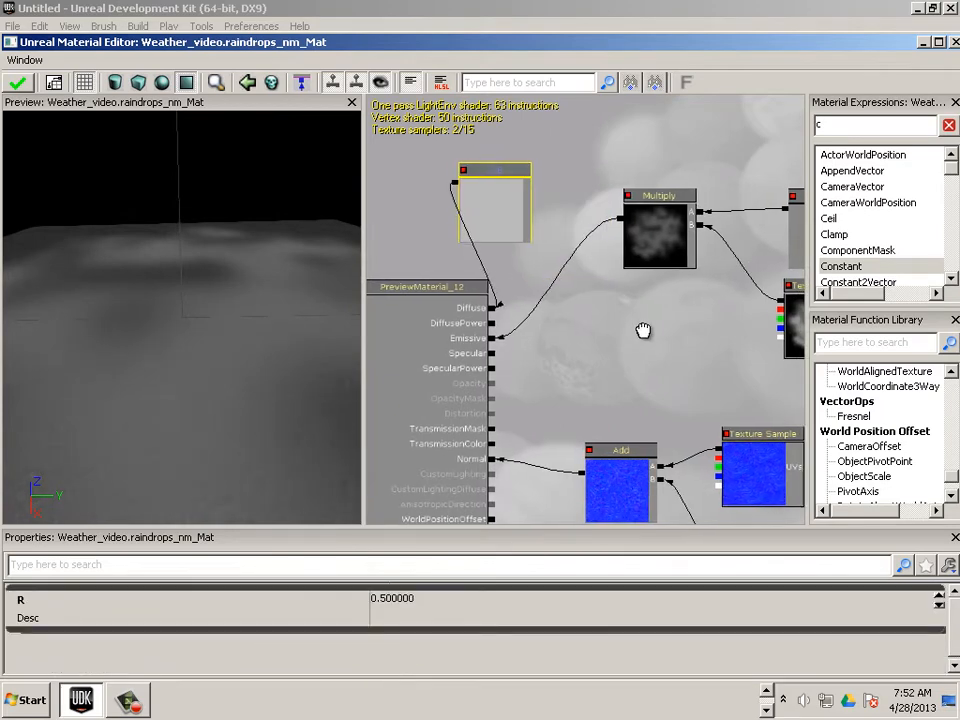
Lower the Constant on the Multiply node's A input to 0.1
{"action": "left_click_drag", "start_coordinate": [643, 328], "coordinate": [528, 338]}
{"action": "left_click", "coordinate": [703, 259]}
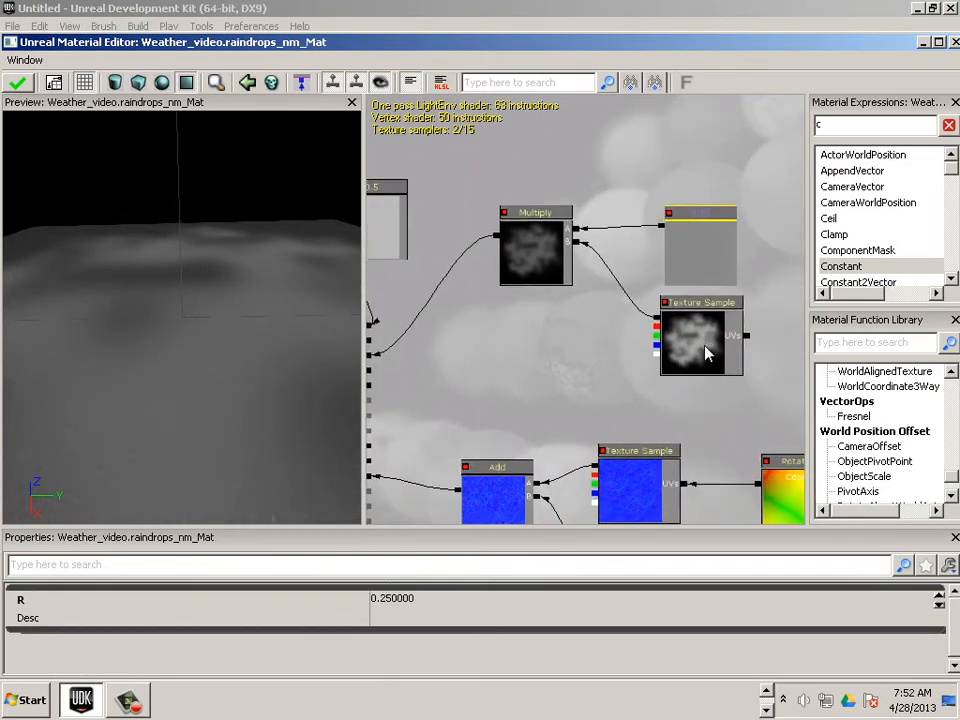
{"action": "left_click", "coordinate": [422, 599]}
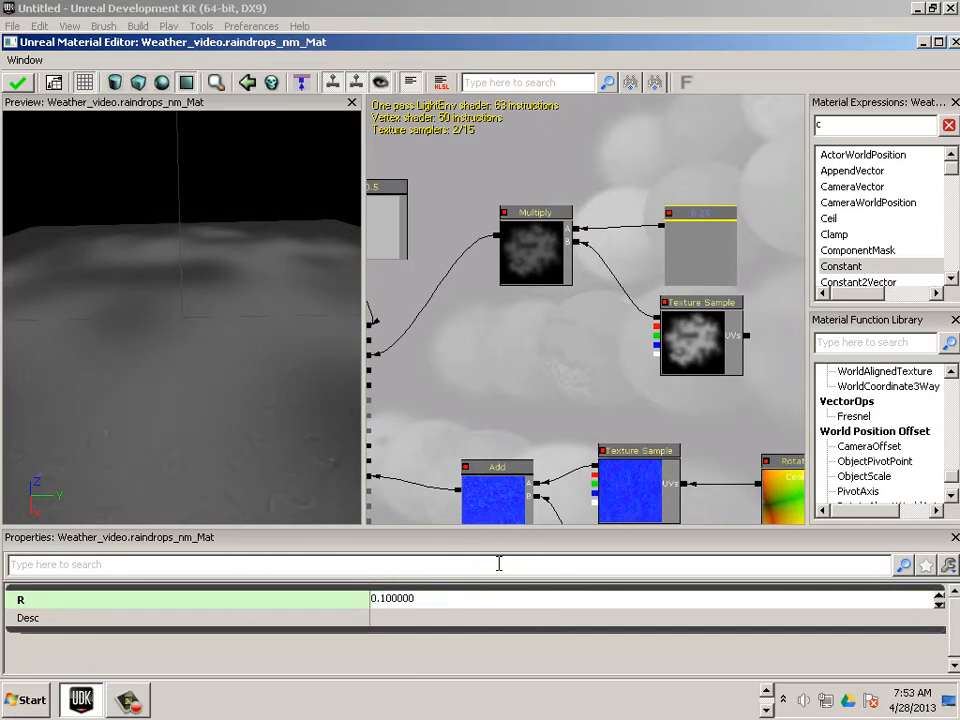
{"action": "left_click_drag", "start_coordinate": [253, 504], "coordinate": [170, 474]}
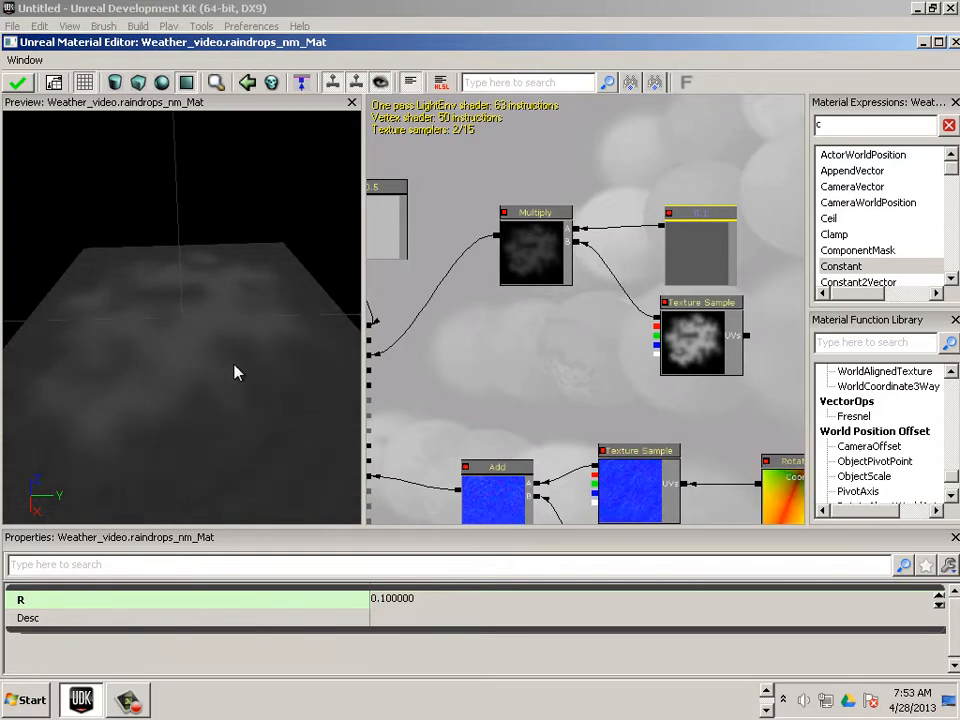
Duplicate the rotators' TexCoord node, place it beside the raindrop_ref texture sample and connect it to the sample's UVs
{"action": "left_click_drag", "start_coordinate": [594, 386], "coordinate": [356, 332]}
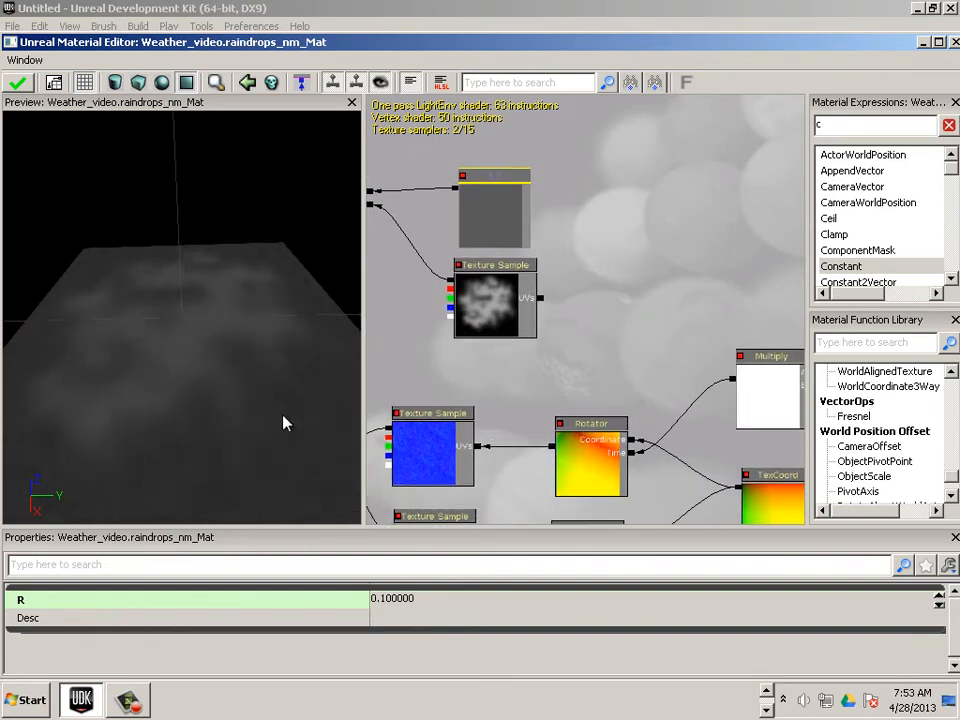
{"action": "left_click_drag", "start_coordinate": [655, 352], "coordinate": [589, 279]}
{"action": "left_click", "coordinate": [698, 405]}
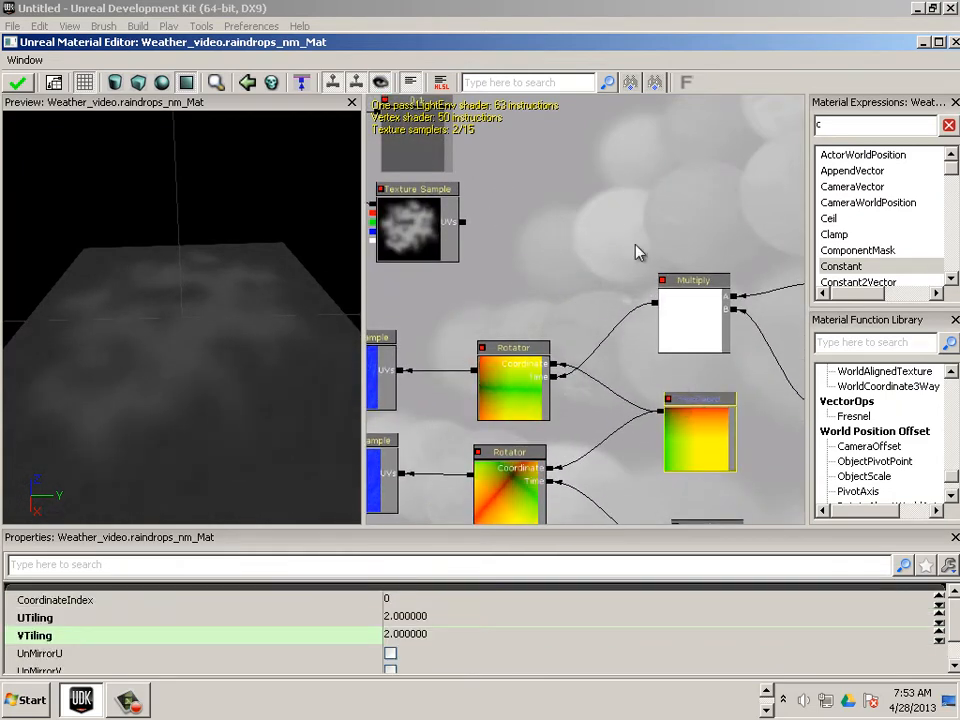
{"action": "key", "text": "ctrl+w"}
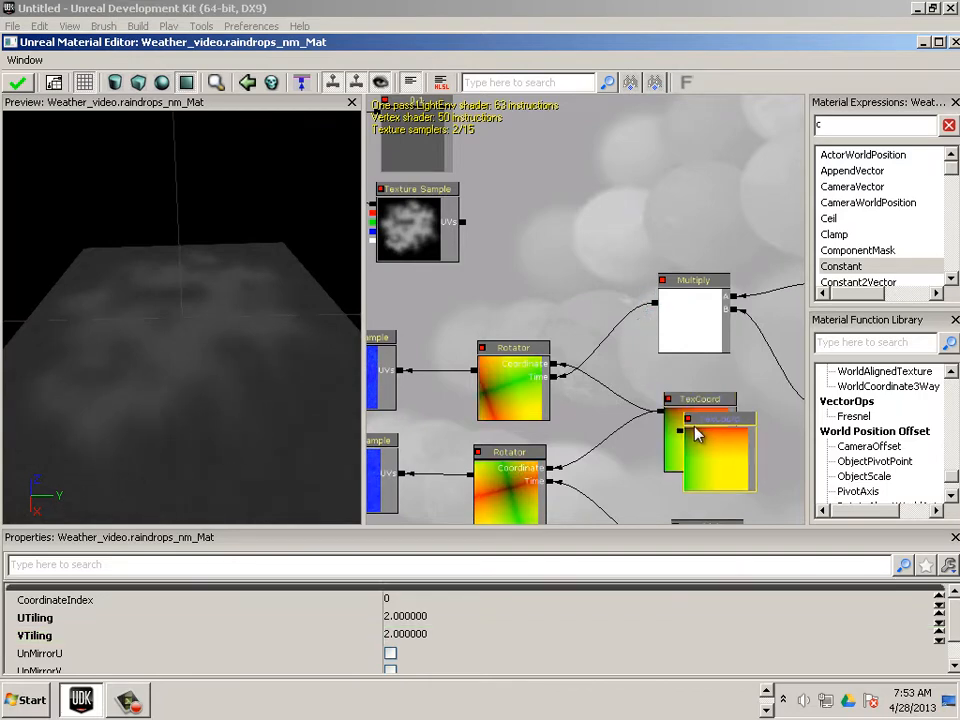
{"action": "left_click_drag", "start_coordinate": [720, 428], "coordinate": [465, 222]}
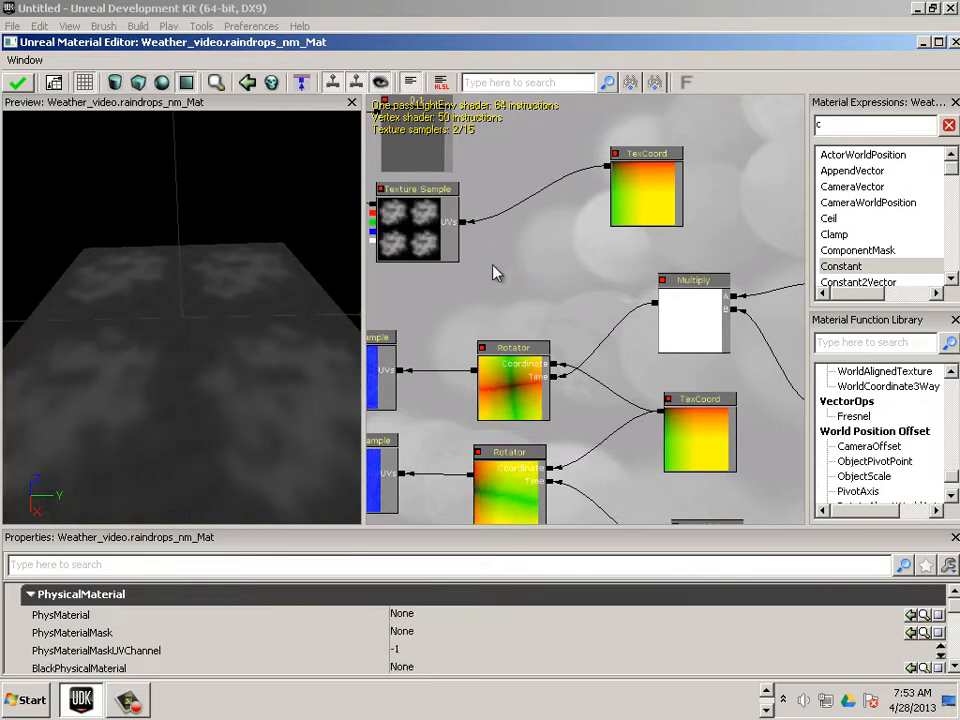
Set the UTiling of the TexCoord feeding raindrop_ref to 1.5
{"action": "left_click_drag", "start_coordinate": [232, 387], "coordinate": [238, 451]}
{"action": "left_click", "coordinate": [665, 206]}
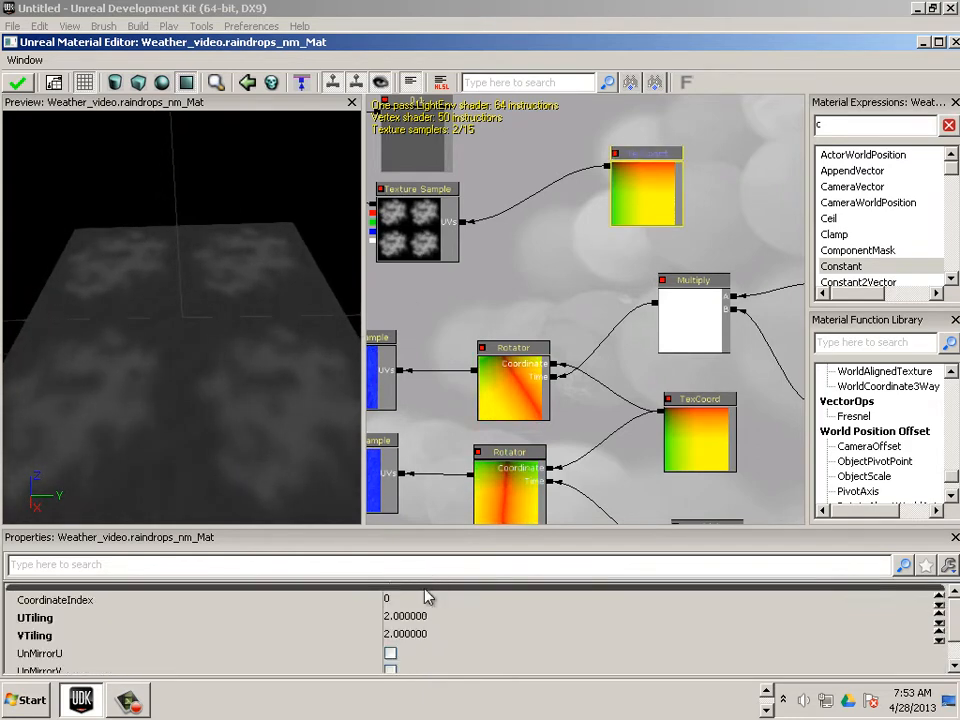
{"action": "left_click", "coordinate": [412, 617]}
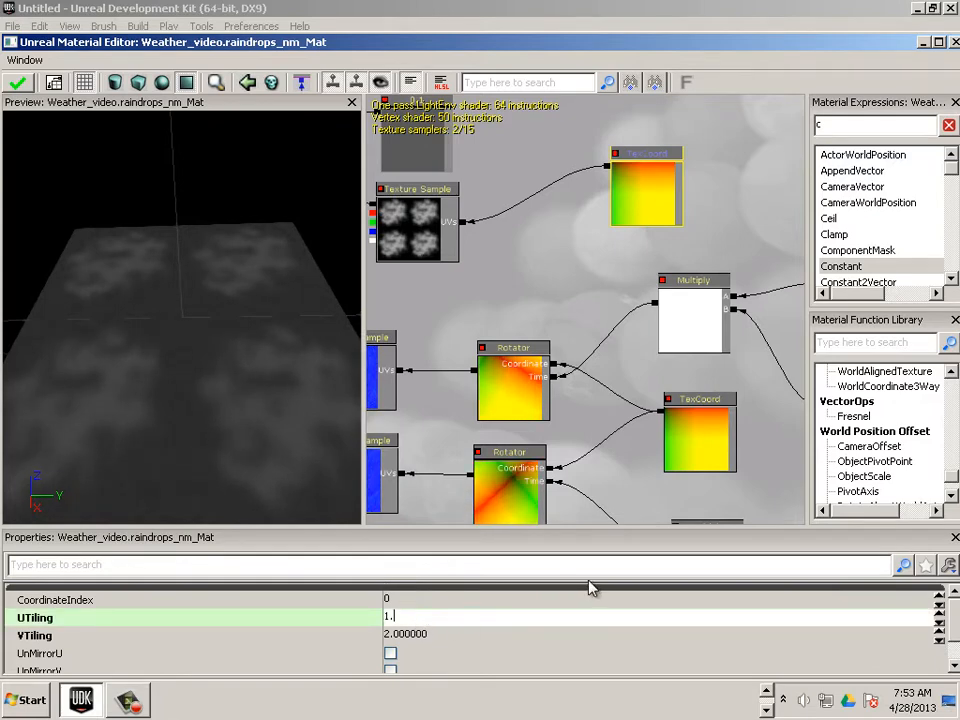
{"action": "left_click", "coordinate": [428, 634]}
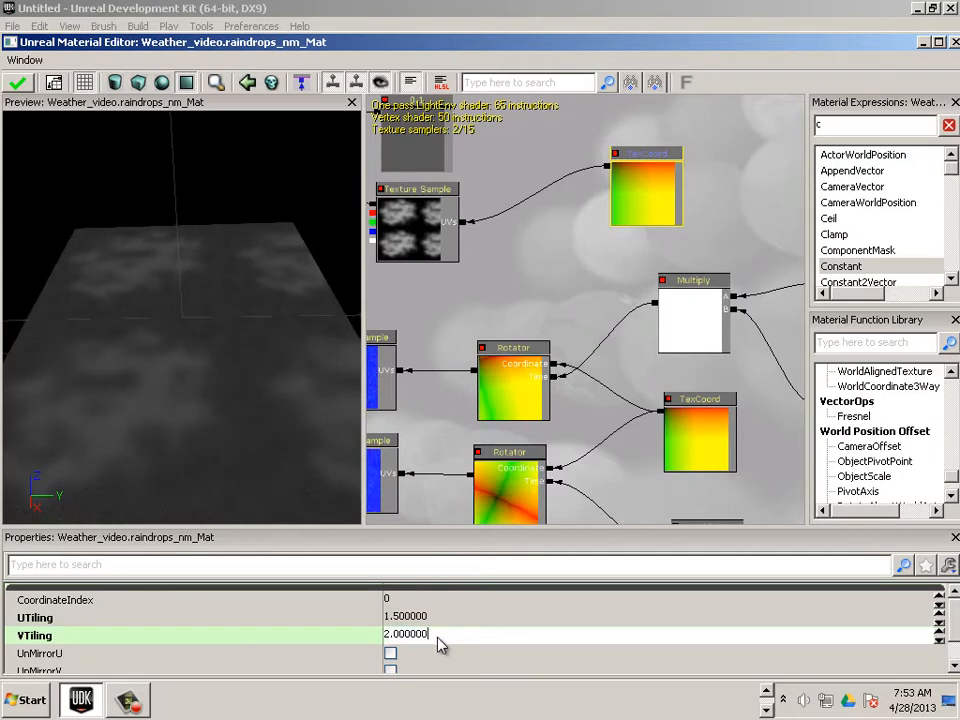
Try a VTiling of 1.25 on the TexCoord feeding raindrop_ref, and set it back to 2
{"action": "left_click_drag", "start_coordinate": [430, 634], "coordinate": [345, 634]}
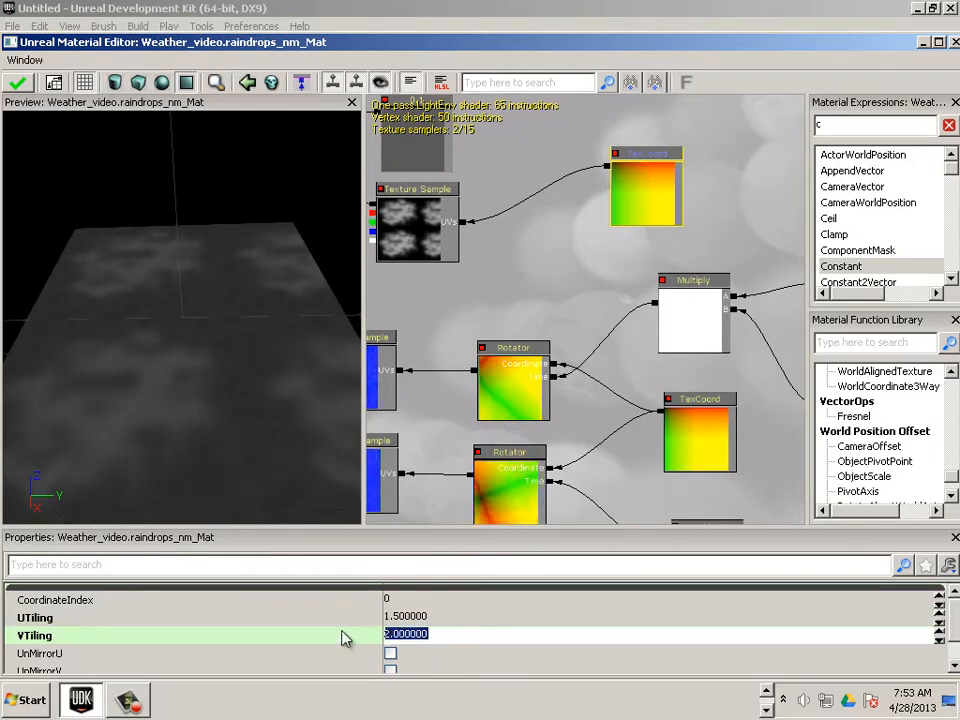
{"action": "type", "text": "1.25"}
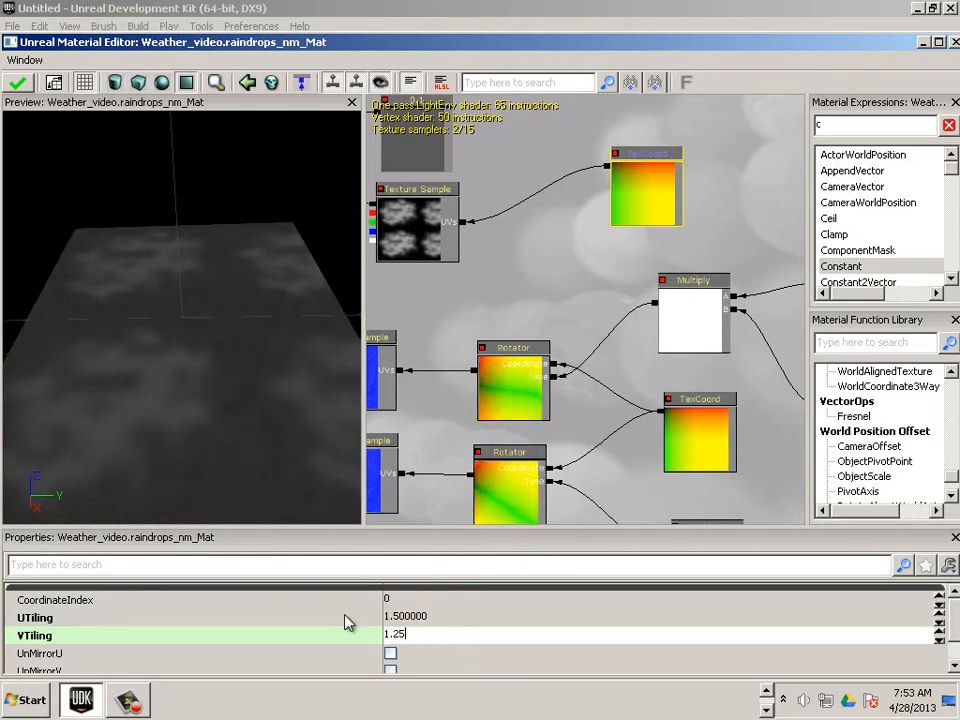
{"action": "key", "text": "Return"}
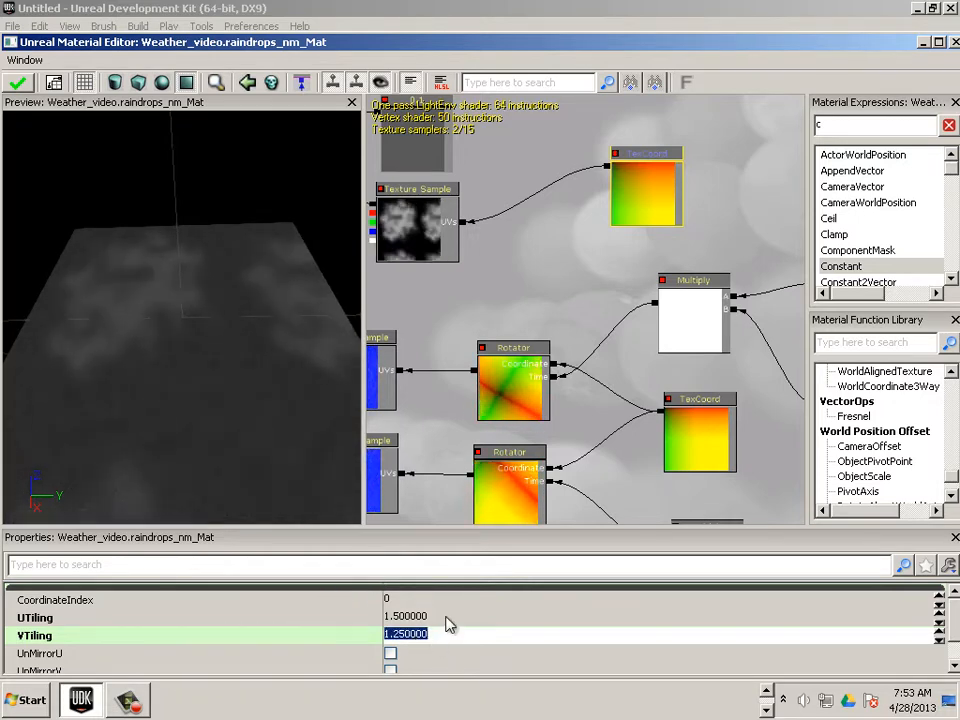
{"action": "type", "text": "2"}
{"action": "key", "text": "Return"}
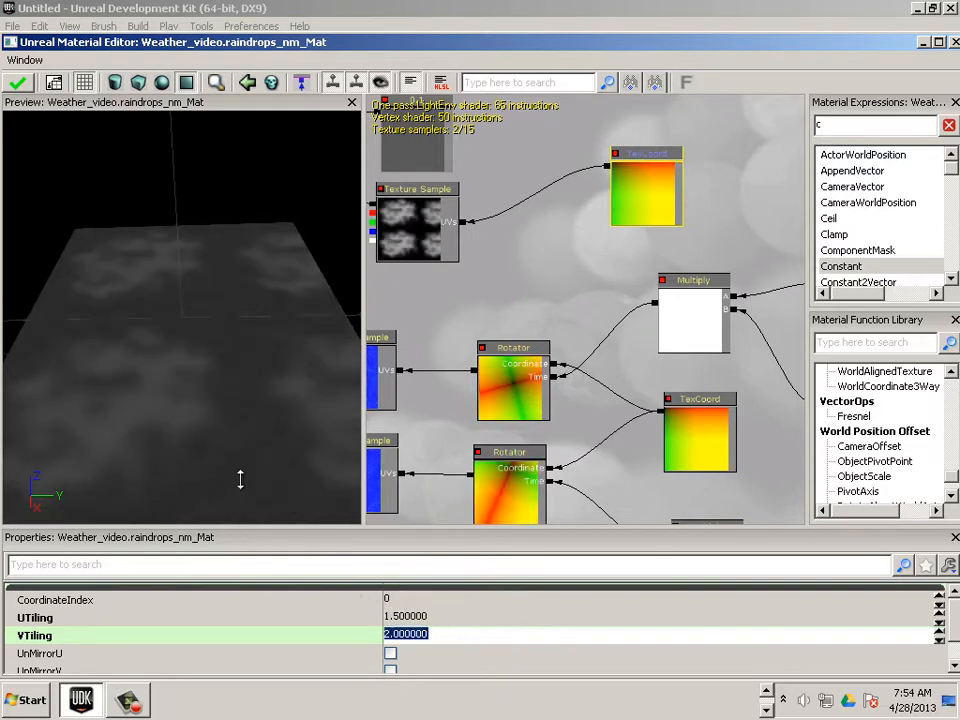
{"action": "left_click_drag", "start_coordinate": [240, 480], "coordinate": [210, 380]}
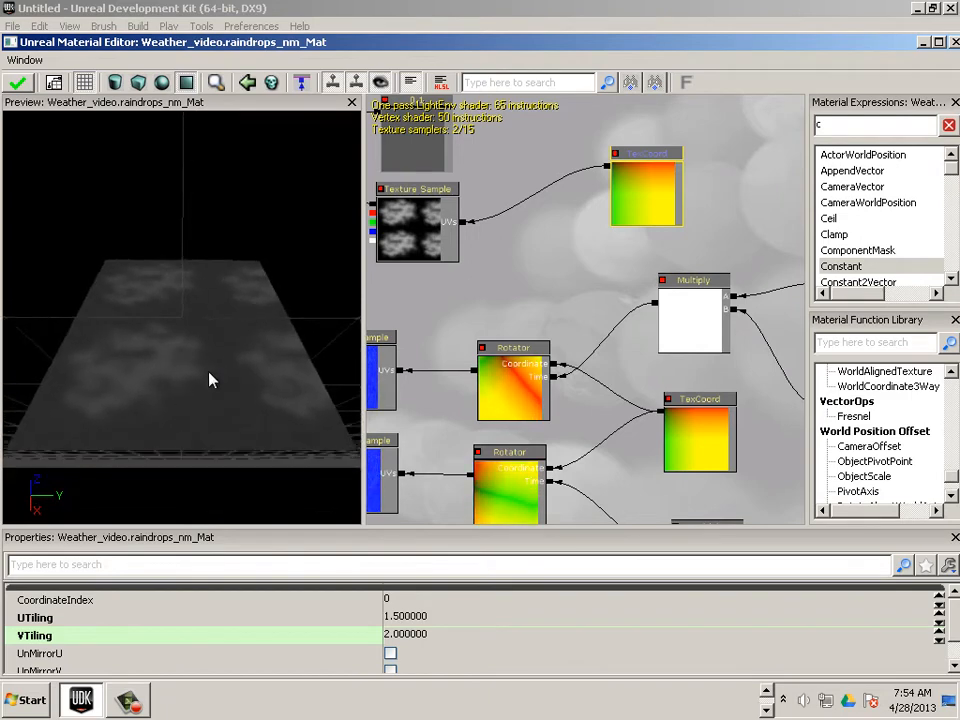
Move the TexCoord closer to the raindrop_ref texture sample and reposition the 0.1 constant above the sample
{"action": "left_click", "coordinate": [416, 222]}
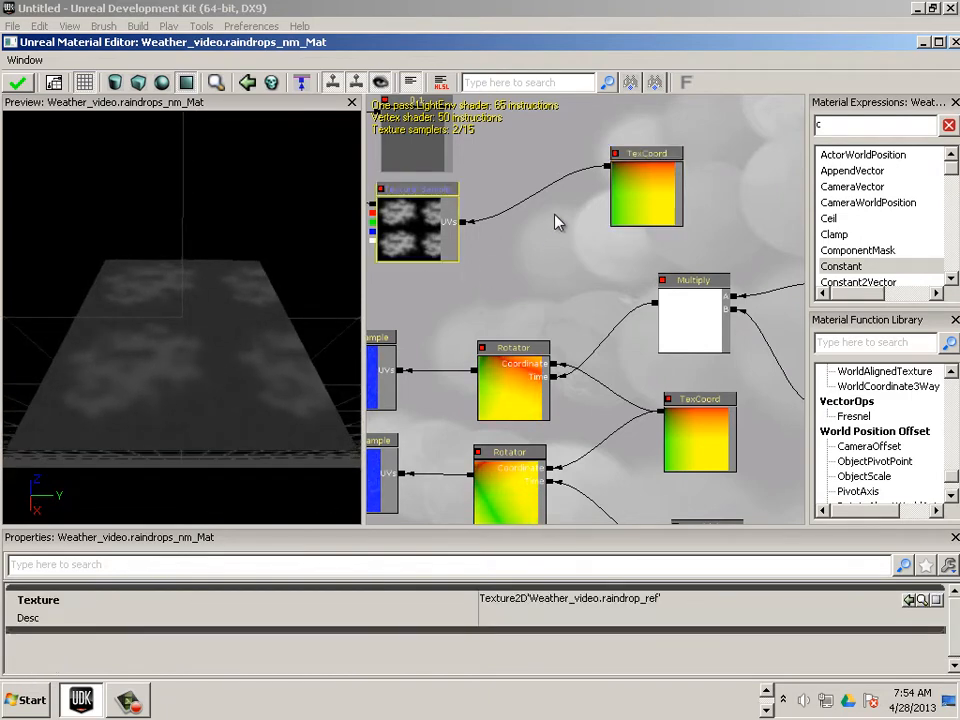
{"action": "left_click_drag", "start_coordinate": [558, 222], "coordinate": [553, 339]}
{"action": "left_click", "coordinate": [632, 268]}
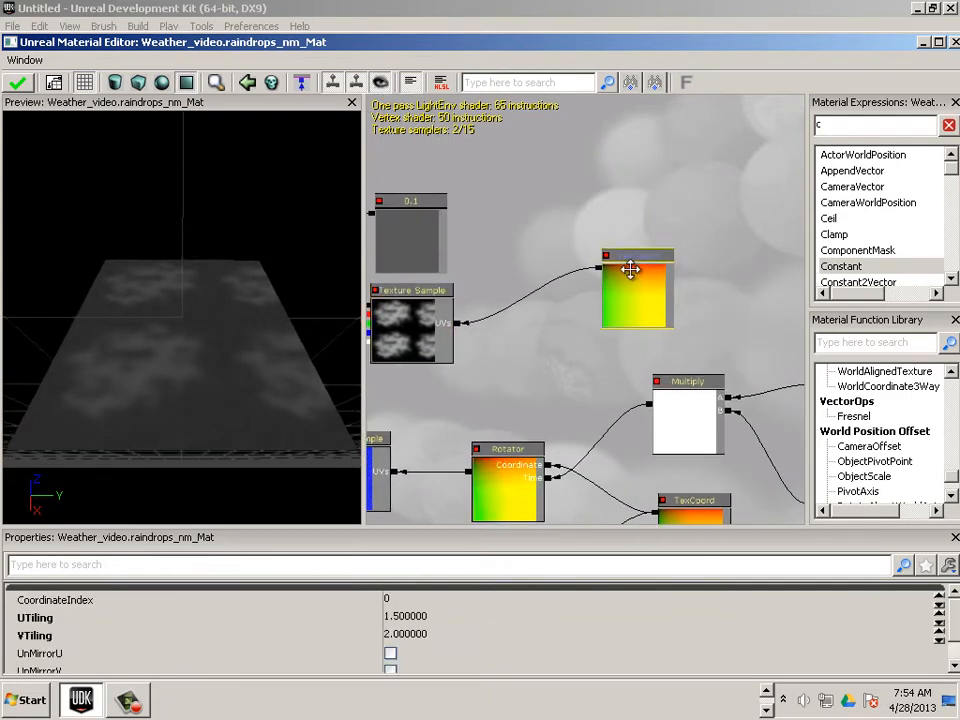
{"action": "left_click_drag", "start_coordinate": [630, 268], "coordinate": [572, 312]}
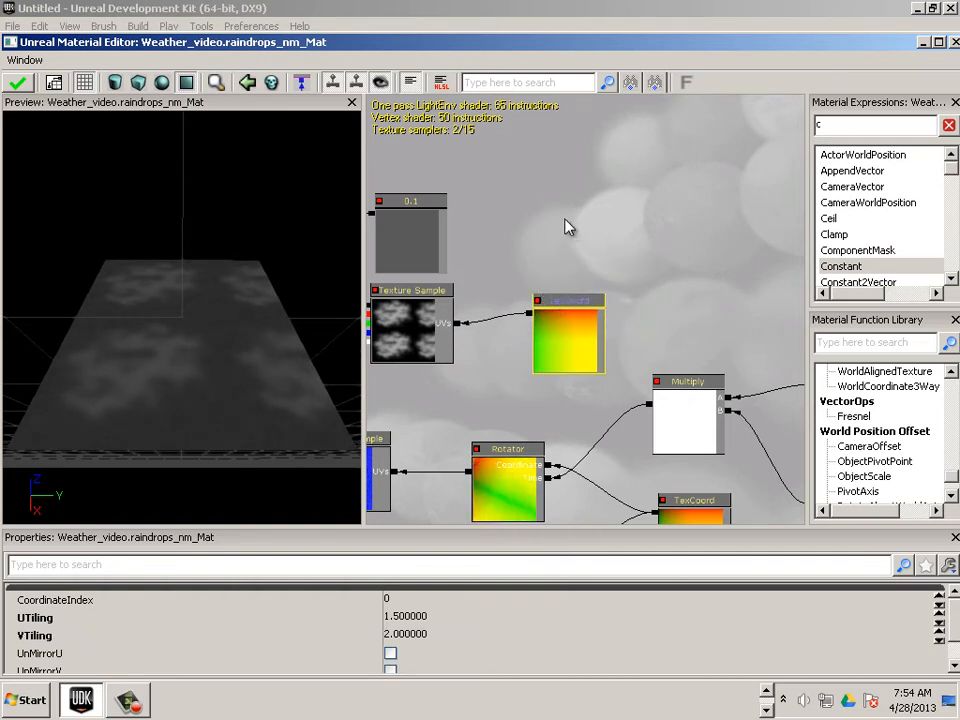
{"action": "left_click_drag", "start_coordinate": [566, 225], "coordinate": [627, 241]}
{"action": "mouse_move", "coordinate": [574, 272]}
{"action": "left_mouse_down"}
{"action": "mouse_move", "coordinate": [660, 264]}
{"action": "mouse_move", "coordinate": [604, 244]}
{"action": "mouse_move", "coordinate": [567, 267]}
{"action": "left_mouse_up"}
{"action": "left_click_drag", "start_coordinate": [510, 216], "coordinate": [534, 154]}
{"action": "mouse_move", "coordinate": [625, 280]}
{"action": "left_mouse_down"}
{"action": "mouse_move", "coordinate": [656, 274]}
{"action": "mouse_move", "coordinate": [626, 266]}
{"action": "mouse_move", "coordinate": [695, 284]}
{"action": "mouse_move", "coordinate": [714, 261]}
{"action": "mouse_move", "coordinate": [604, 254]}
{"action": "left_mouse_up"}
{"action": "scroll", "coordinate": [627, 280], "scroll_direction": "down", "scroll_amount": 3}
{"action": "scroll", "coordinate": [620, 269], "scroll_direction": "down", "scroll_amount": 2}
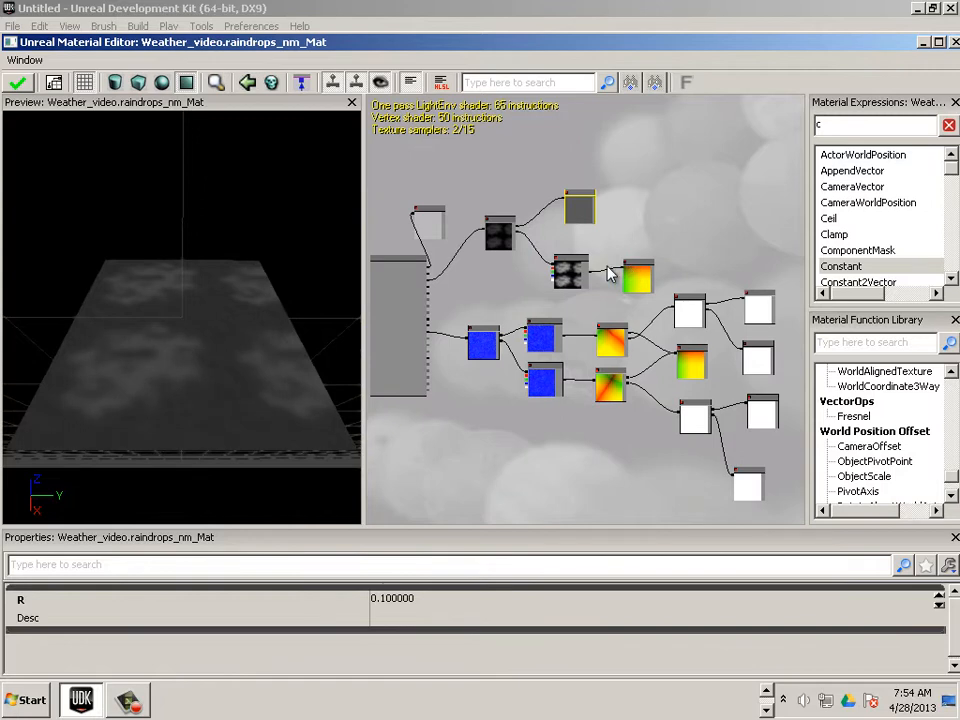
Break the links from the TexCoord to raindrop_ref, and from raindrop_ref and the 0.1 constant to the Multiply node
{"action": "scroll", "coordinate": [605, 278], "scroll_direction": "up", "scroll_amount": 2}
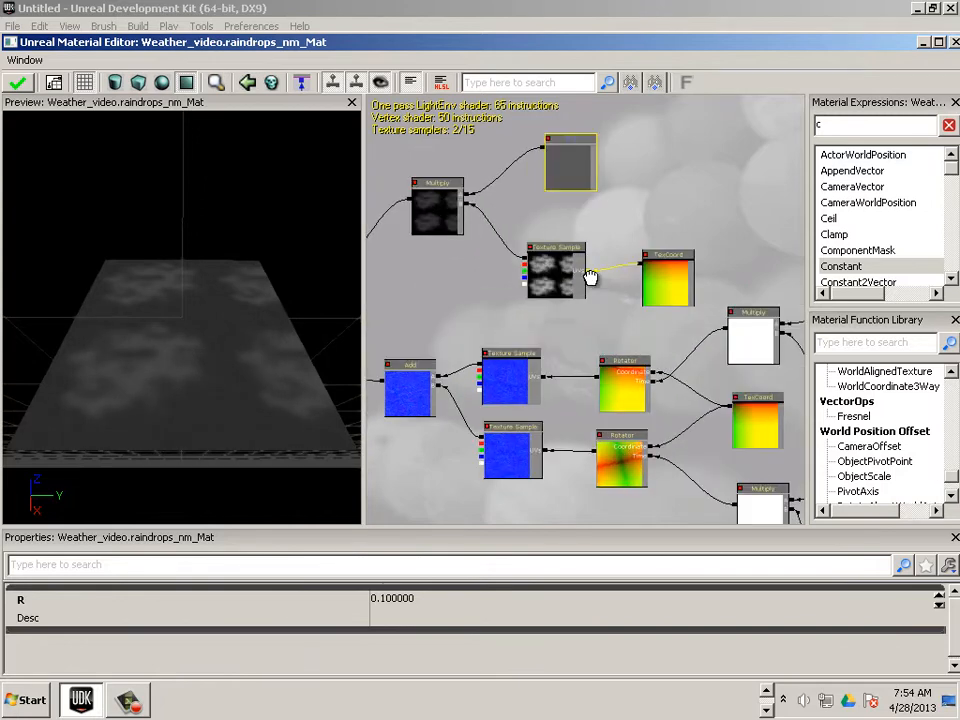
{"action": "right_click", "coordinate": [591, 276]}
{"action": "left_click", "coordinate": [525, 265]}
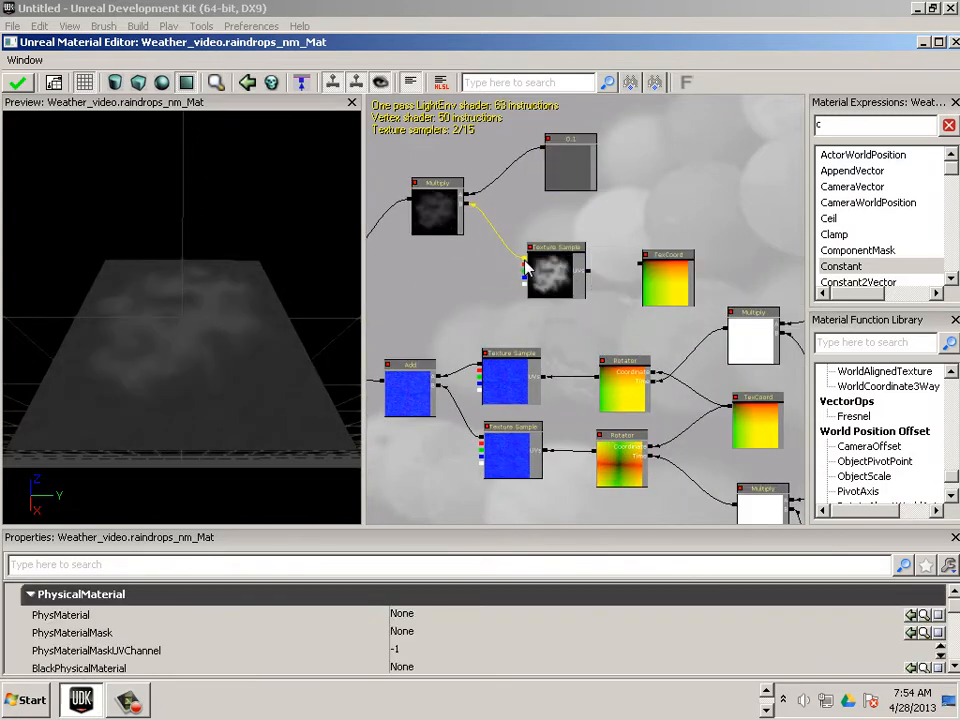
{"action": "right_click", "coordinate": [525, 267]}
{"action": "left_click", "coordinate": [564, 244]}
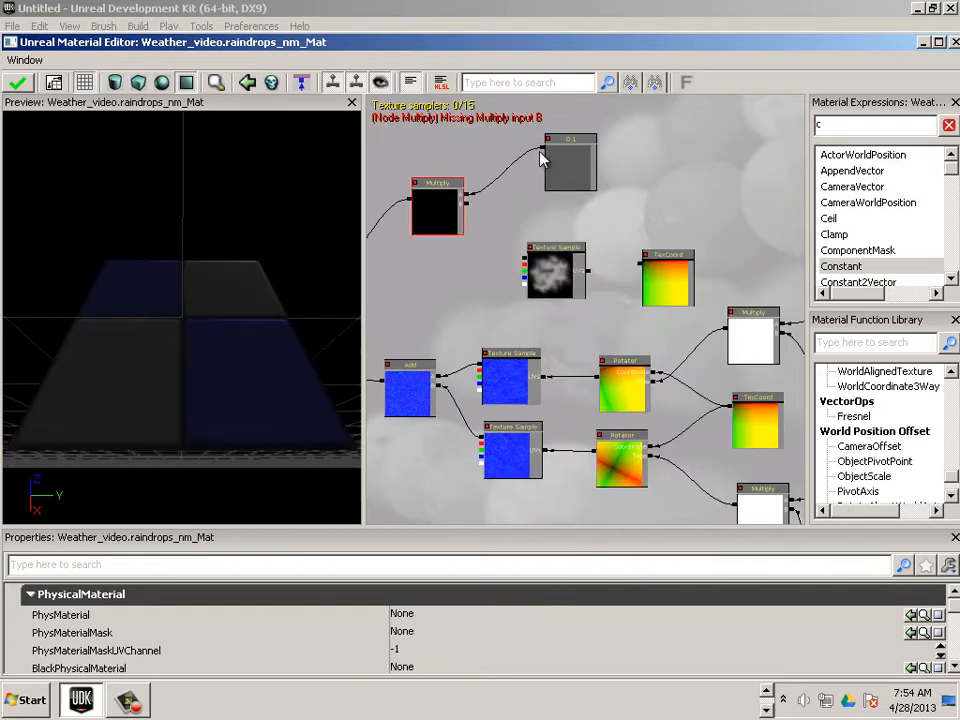
{"action": "right_click", "coordinate": [546, 154]}
{"action": "left_click", "coordinate": [580, 134]}
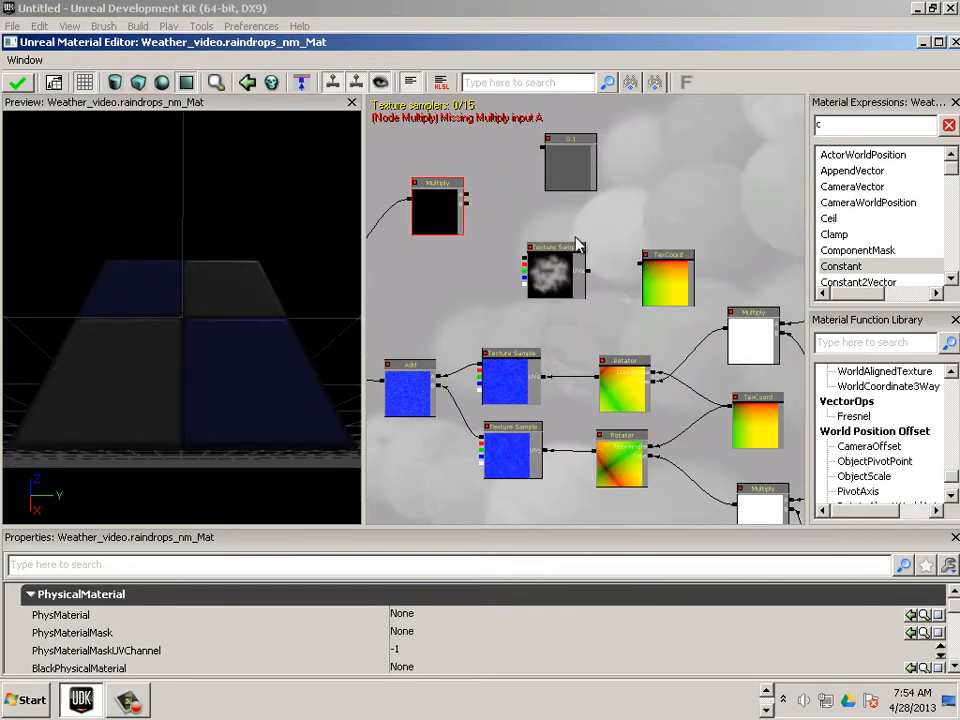
Move the raindrop_ref texture sample, the 0.1 constant and the detached TexCoord upward to clear space beside the Multiply node
{"action": "left_click_drag", "start_coordinate": [565, 247], "coordinate": [672, 122]}
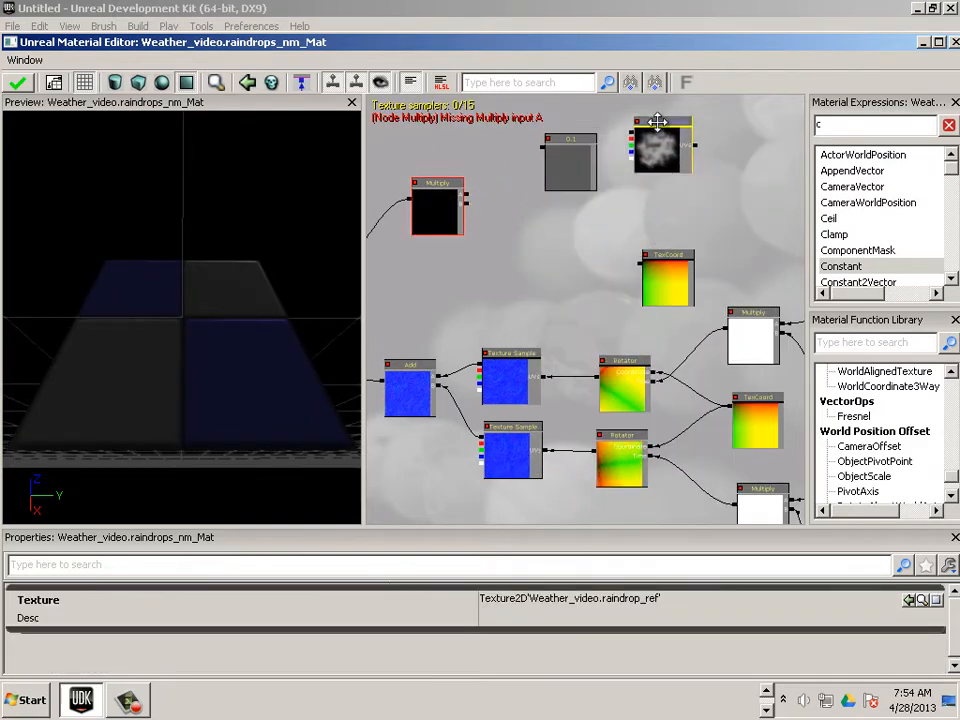
{"action": "left_click", "coordinate": [560, 135]}
{"action": "left_click_drag", "start_coordinate": [560, 135], "coordinate": [526, 120]}
{"action": "left_click_drag", "start_coordinate": [671, 257], "coordinate": [751, 130]}
Add a second Multiply node in the cleared space and connect it to the first Multiply node's B input
{"action": "left_click_drag", "start_coordinate": [685, 259], "coordinate": [646, 255]}
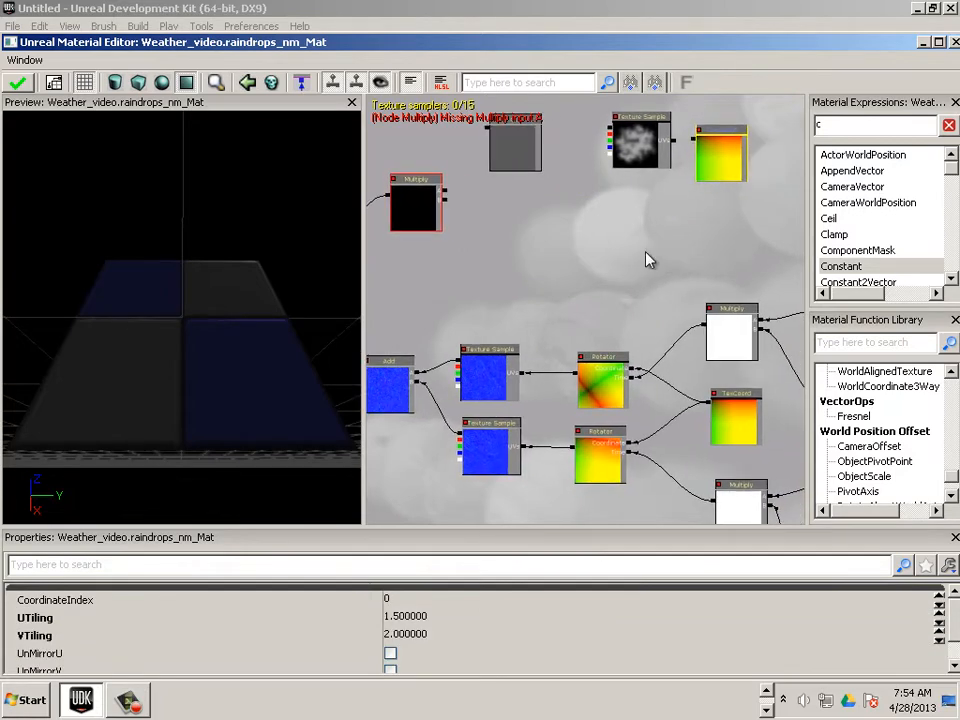
{"action": "left_click", "coordinate": [525, 254]}
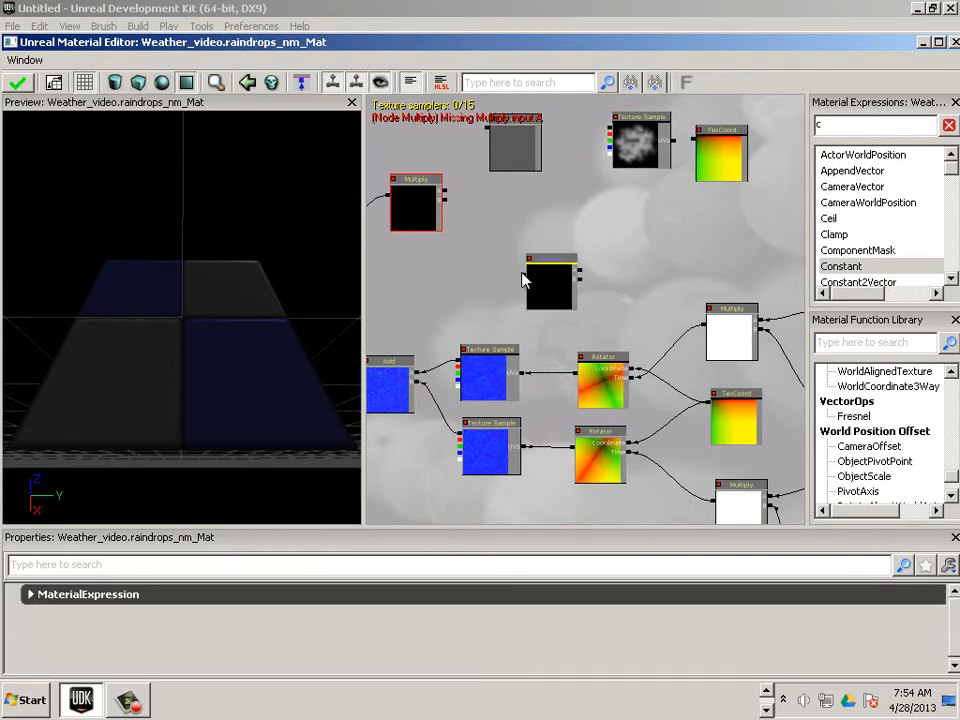
{"action": "left_click_drag", "start_coordinate": [444, 199], "coordinate": [521, 279]}
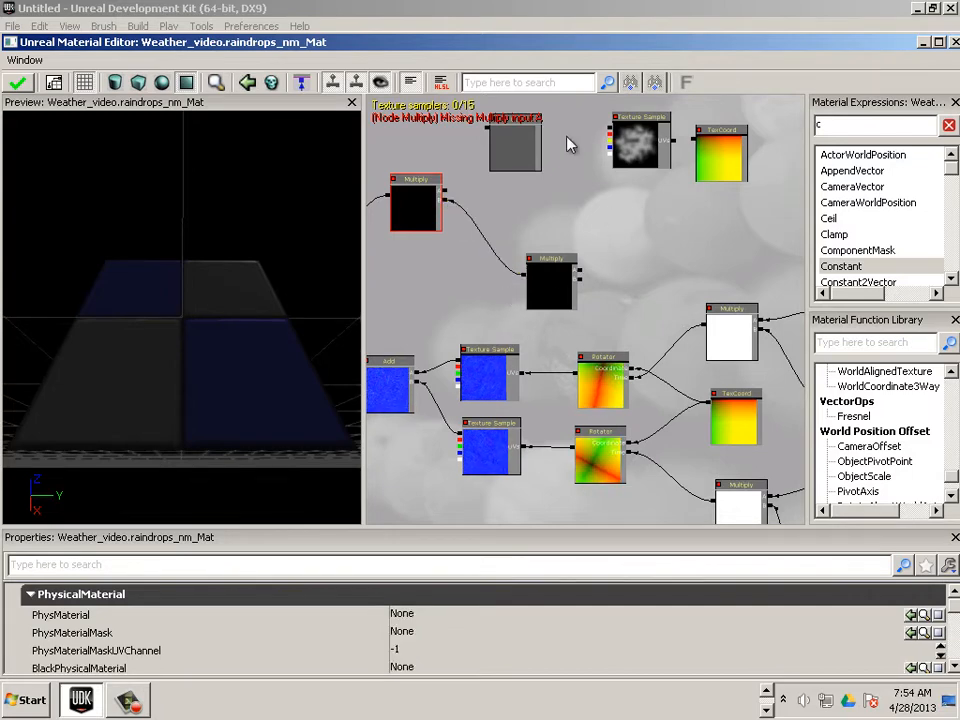
Move the 0.1 constant beside the new Multiply node's inputs and shift the raindrop_ref texture sample closer to the first Multiply node
{"action": "left_click", "coordinate": [521, 122]}
{"action": "left_click_drag", "start_coordinate": [521, 118], "coordinate": [666, 203], "text": "ctrl"}
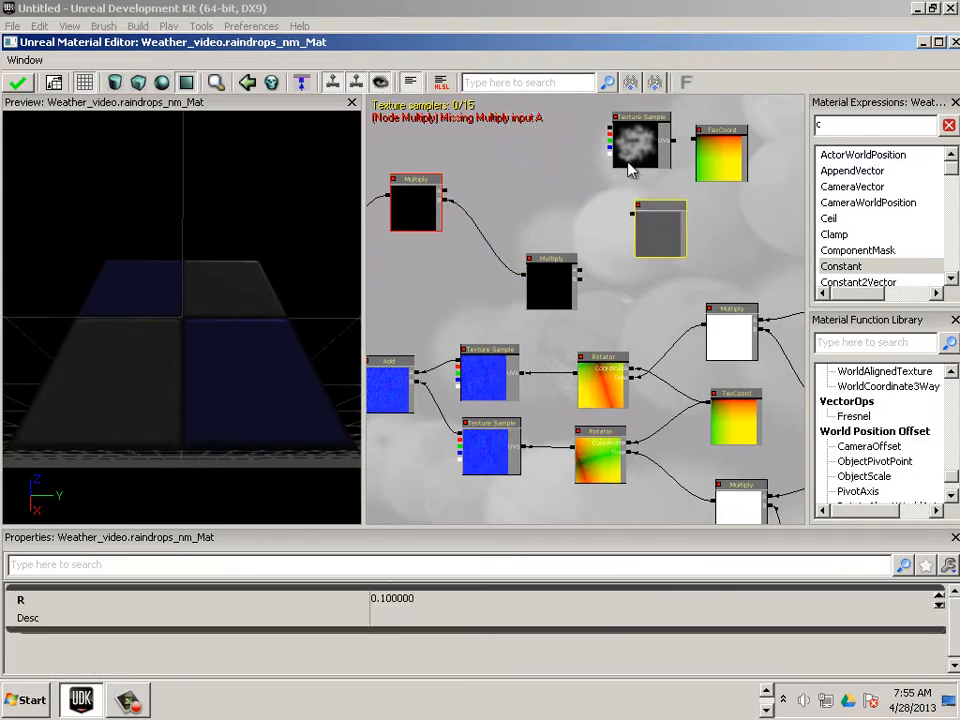
{"action": "left_click", "coordinate": [628, 142]}
{"action": "left_click_drag", "start_coordinate": [628, 142], "coordinate": [589, 137]}
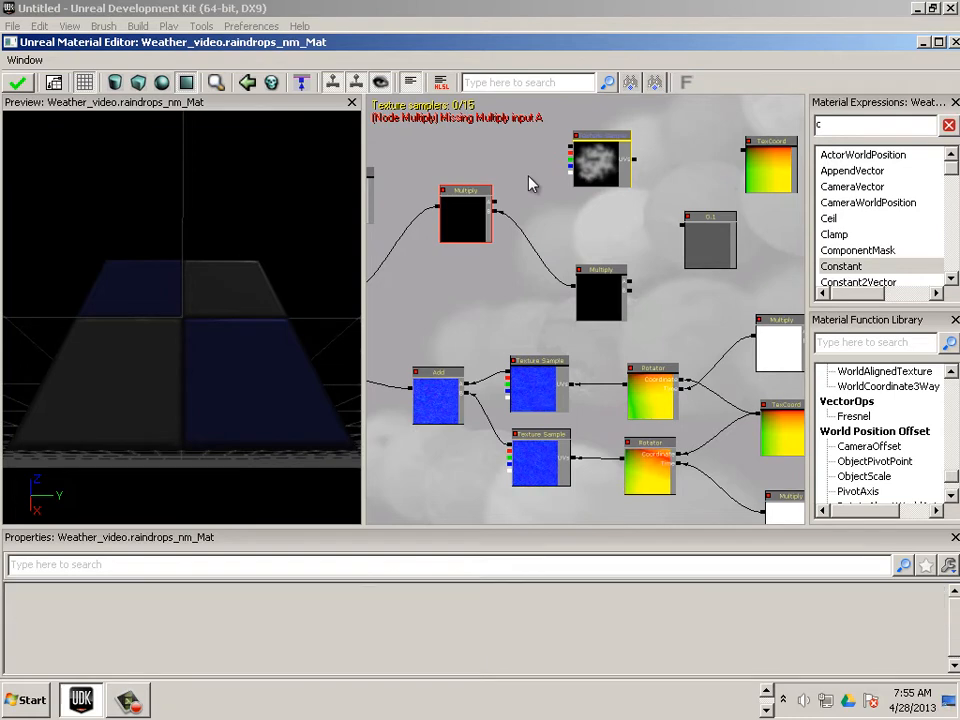
Add a third Multiply node, connect it to the first Multiply's A input, and wire the raindrop_ref texture sample into its A input
{"action": "left_click", "coordinate": [529, 182]}
{"action": "left_click_drag", "start_coordinate": [493, 204], "coordinate": [545, 145]}
{"action": "left_click_drag", "start_coordinate": [608, 165], "coordinate": [650, 148]}
{"action": "left_click_drag", "start_coordinate": [566, 150], "coordinate": [641, 147]}
Move the 0.1 constant below the raindrop_ref texture sample and connect it to the new Multiply's B input
{"action": "left_click", "coordinate": [727, 247]}
{"action": "left_click_drag", "start_coordinate": [727, 247], "coordinate": [636, 205]}
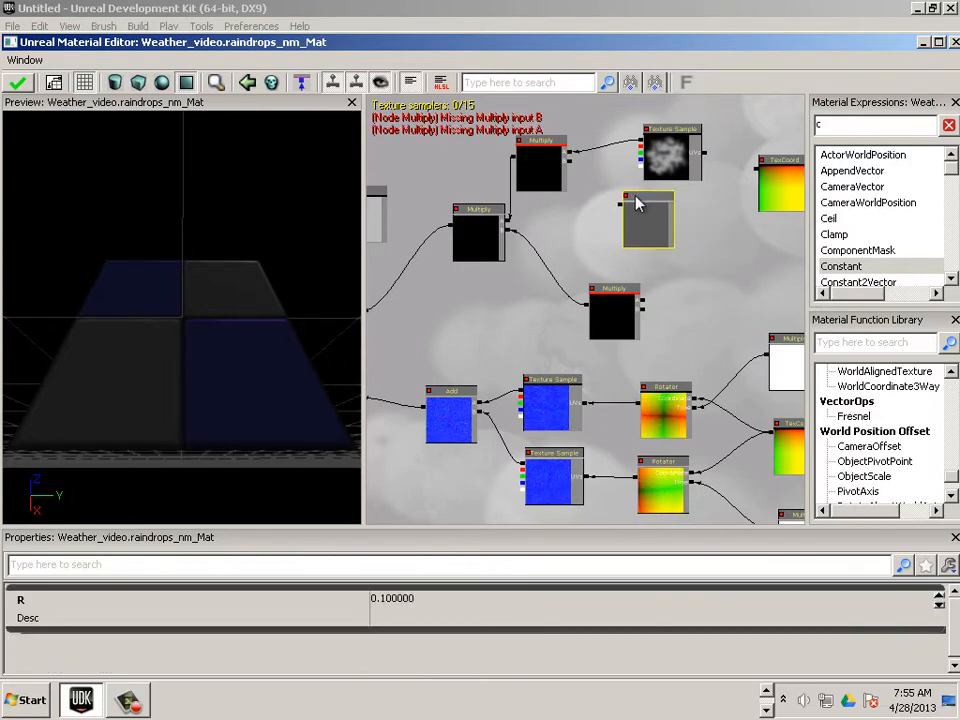
{"action": "left_click", "coordinate": [620, 210]}
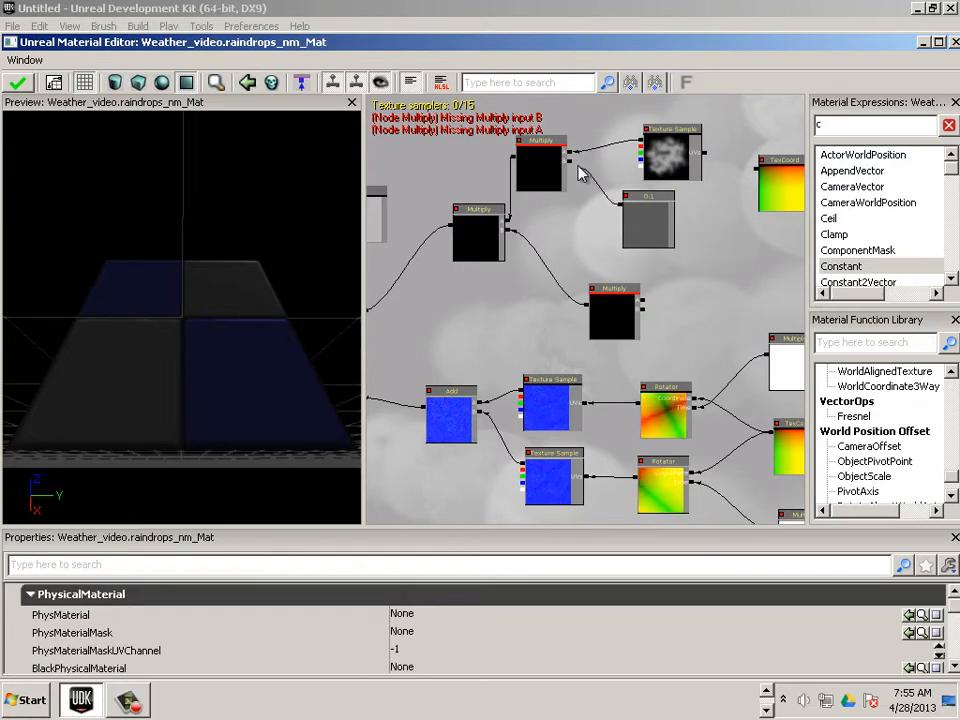
{"action": "left_click_drag", "start_coordinate": [580, 173], "coordinate": [569, 162]}
{"action": "left_click_drag", "start_coordinate": [589, 241], "coordinate": [608, 302]}
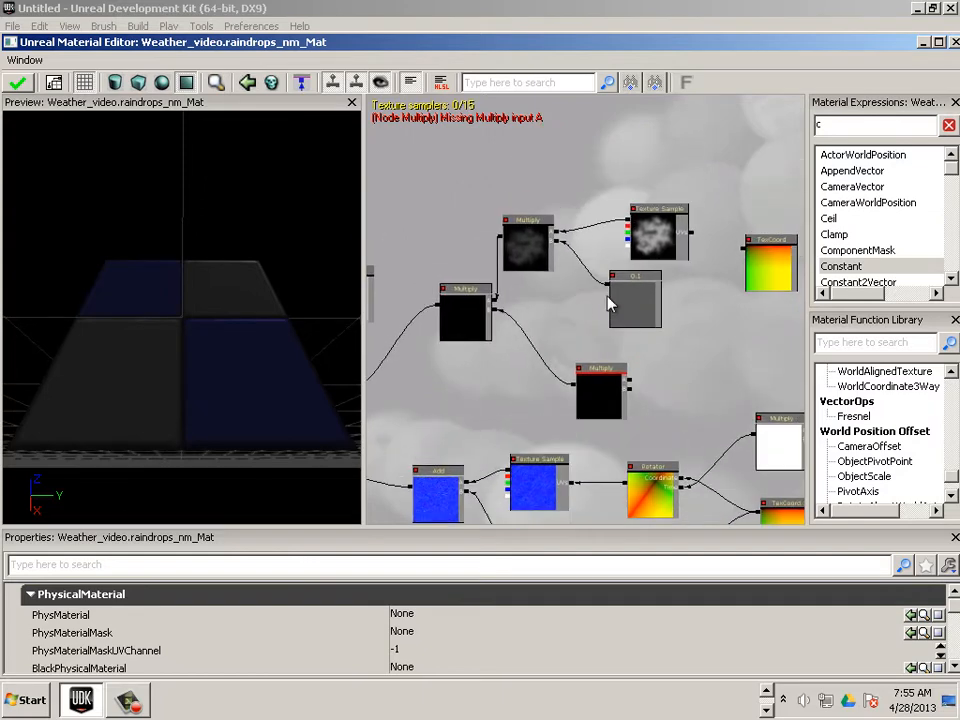
Move the raindrop_ref, 0.1 and Multiply group upward, and place the unfed Multiply node directly beside the first Multiply's inputs
{"action": "left_click", "coordinate": [634, 289]}
{"action": "left_click", "coordinate": [643, 221], "text": "ctrl"}
{"action": "left_click", "coordinate": [536, 225], "text": "ctrl"}
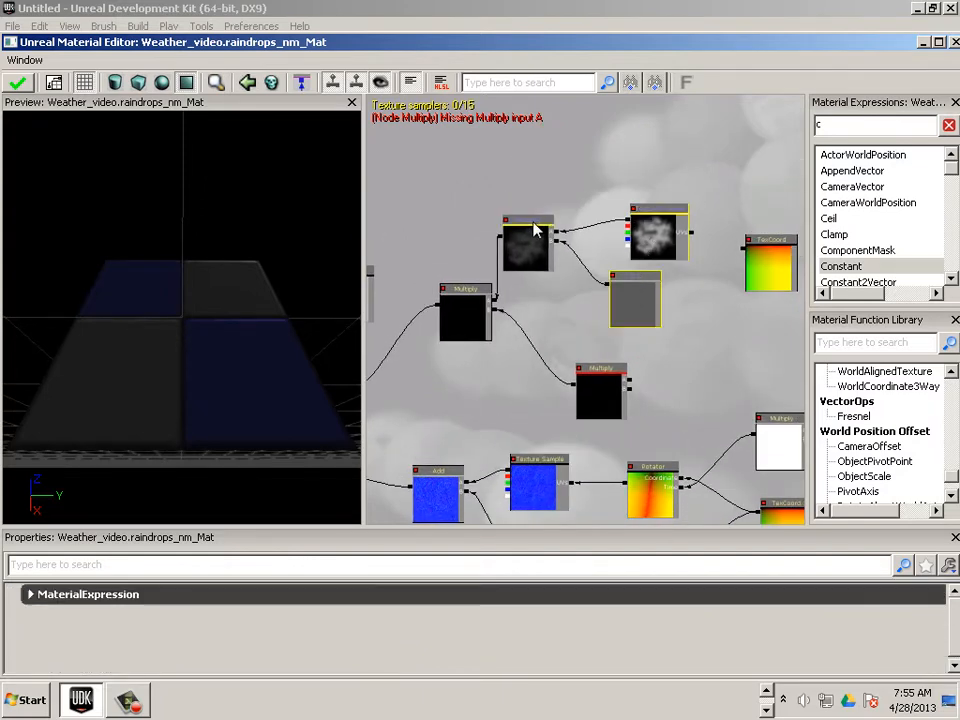
{"action": "left_click_drag", "start_coordinate": [534, 214], "coordinate": [572, 153], "text": "ctrl"}
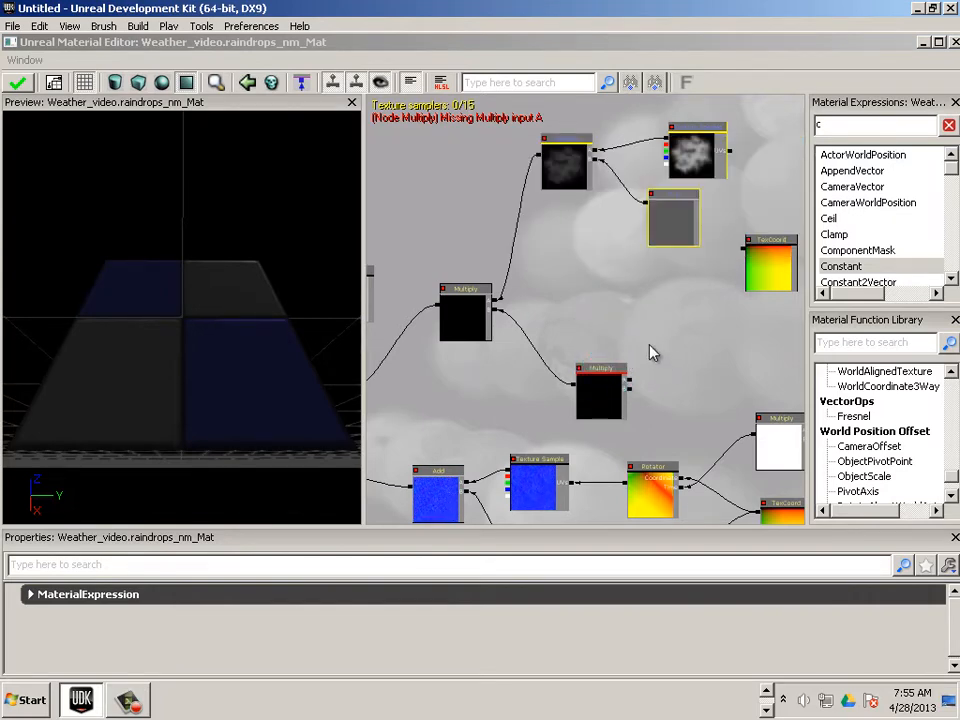
{"action": "left_click_drag", "start_coordinate": [620, 371], "coordinate": [548, 284]}
{"action": "left_click", "coordinate": [560, 351]}
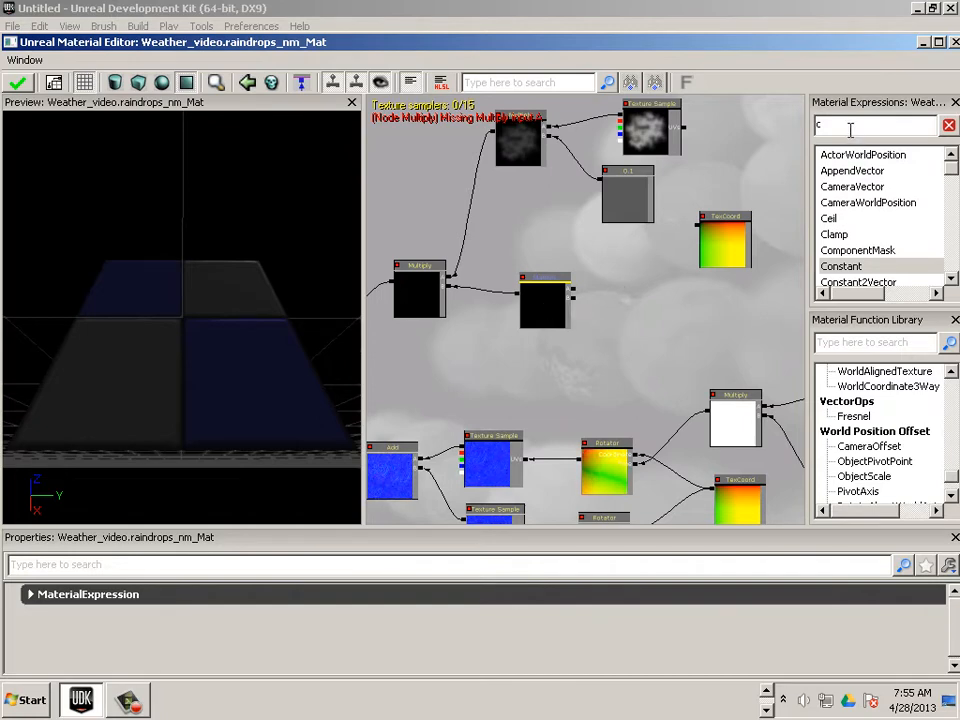
Find the texture expressions with "text" and add a TextureSampleParameterCube node beside the unfed Multiply node
{"action": "left_click_drag", "start_coordinate": [850, 130], "coordinate": [765, 166]}
{"action": "type", "text": "text"}
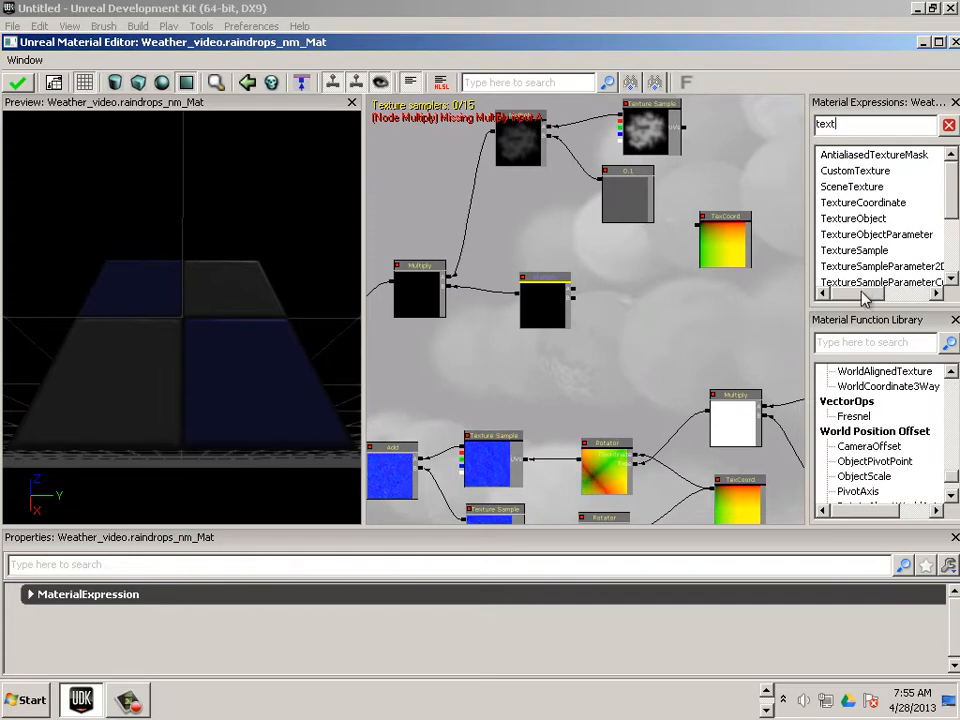
{"action": "left_click_drag", "start_coordinate": [876, 294], "coordinate": [889, 292]}
{"action": "left_click_drag", "start_coordinate": [952, 212], "coordinate": [952, 230]}
{"action": "left_click", "coordinate": [922, 247]}
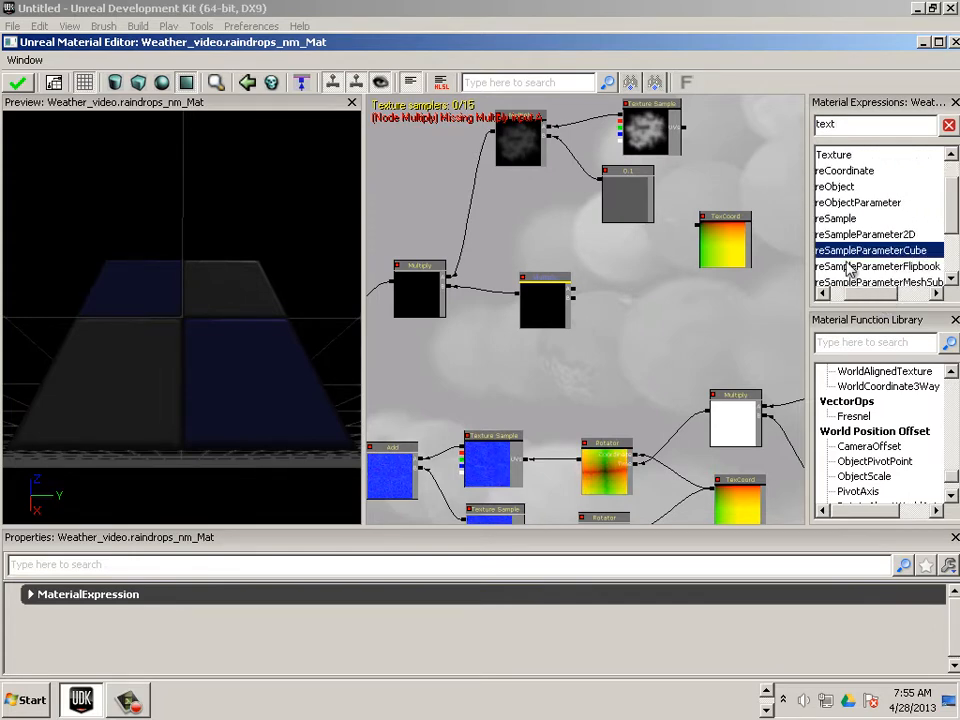
{"action": "left_click_drag", "start_coordinate": [740, 290], "coordinate": [596, 355]}
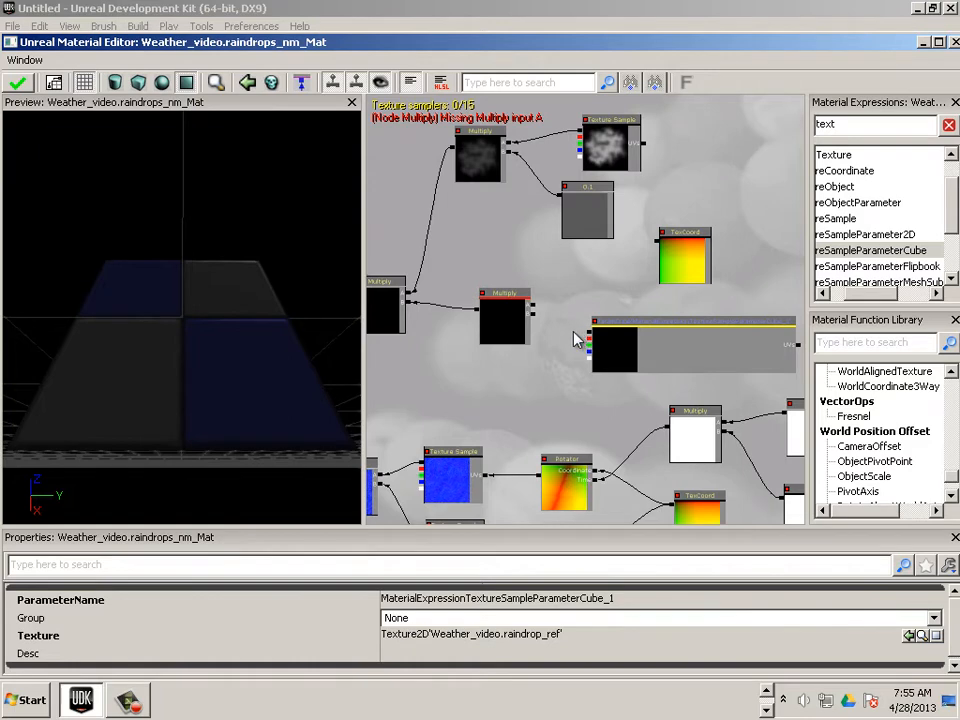
Duplicate the 0.1 constant, move the loose TexCoord out of the way, and place the copy above the cube texture parameter
{"action": "left_click", "coordinate": [589, 236]}
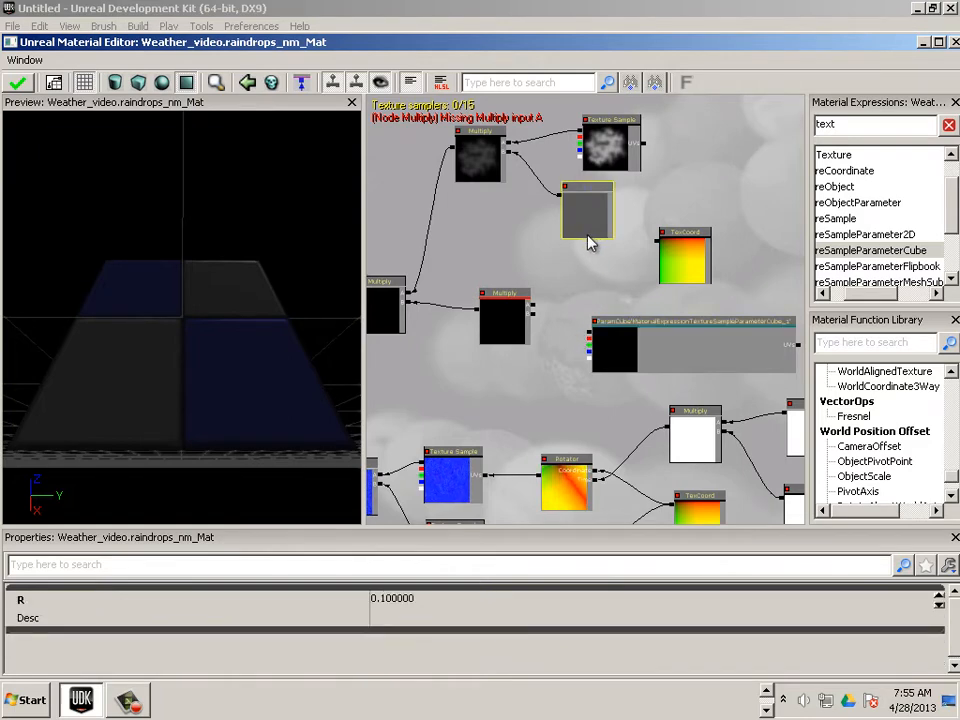
{"action": "key", "text": "ctrl+w"}
{"action": "left_click", "coordinate": [684, 240]}
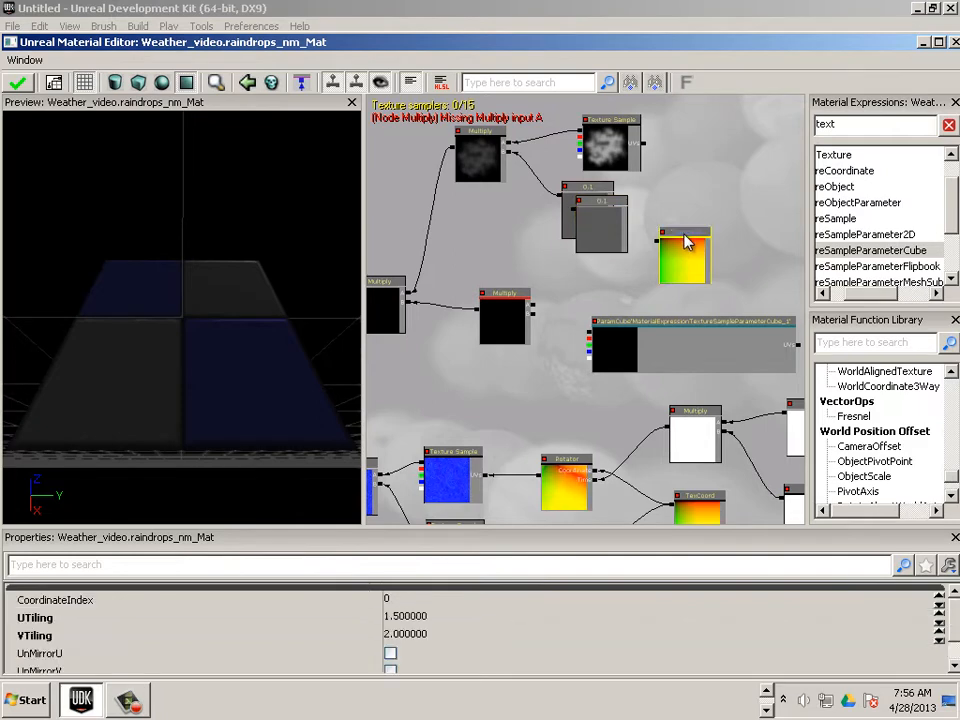
{"action": "left_click_drag", "start_coordinate": [685, 240], "coordinate": [768, 162]}
{"action": "left_click", "coordinate": [617, 210]}
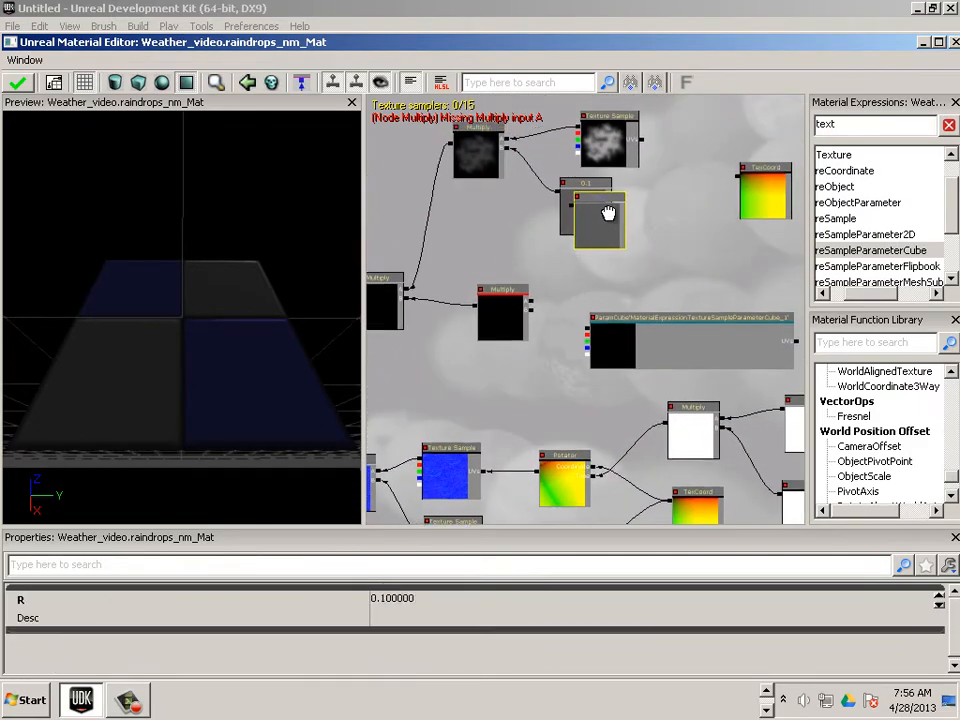
{"action": "left_click_drag", "start_coordinate": [611, 216], "coordinate": [679, 272], "text": "ctrl"}
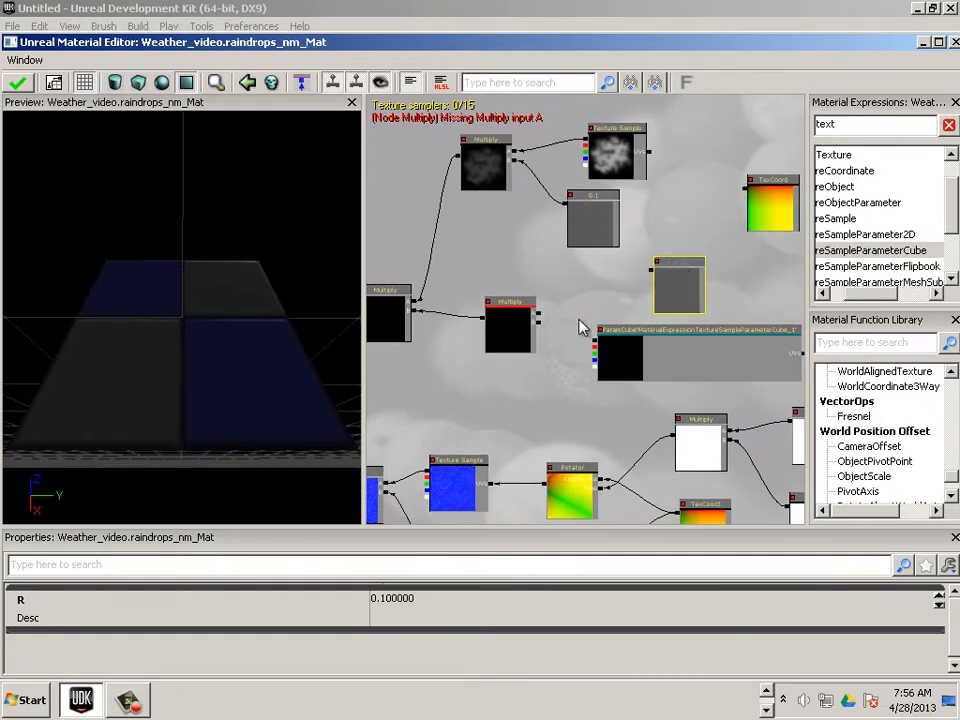
Connect the cube texture parameter to the unfed Multiply's B input and the duplicated 0.1 constant to its A input
{"action": "left_click_drag", "start_coordinate": [579, 306], "coordinate": [630, 320]}
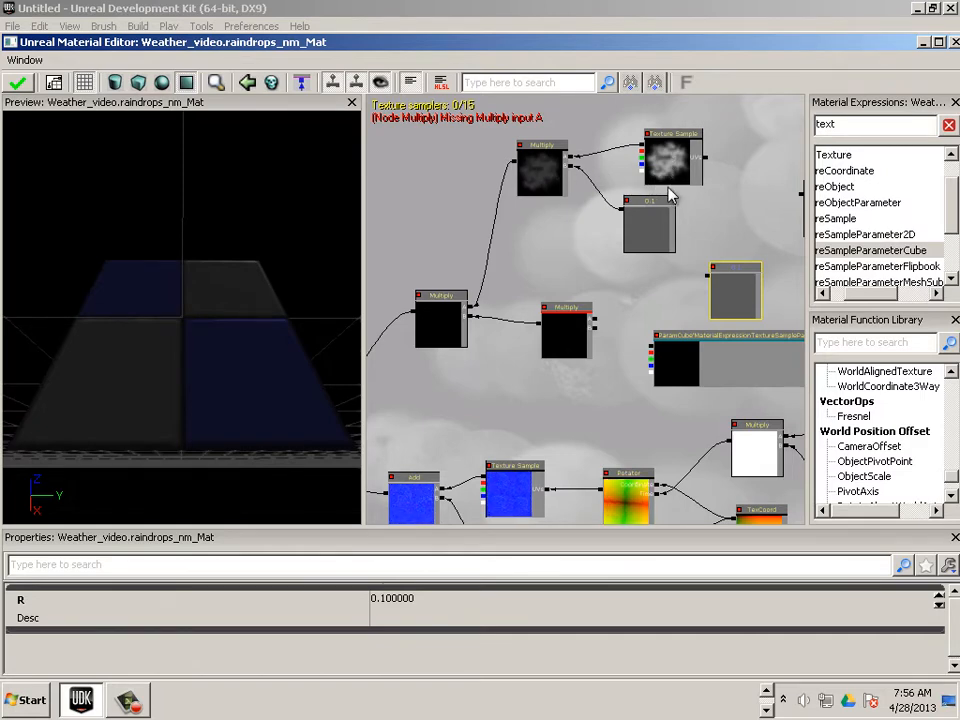
{"action": "left_click_drag", "start_coordinate": [547, 262], "coordinate": [673, 236]}
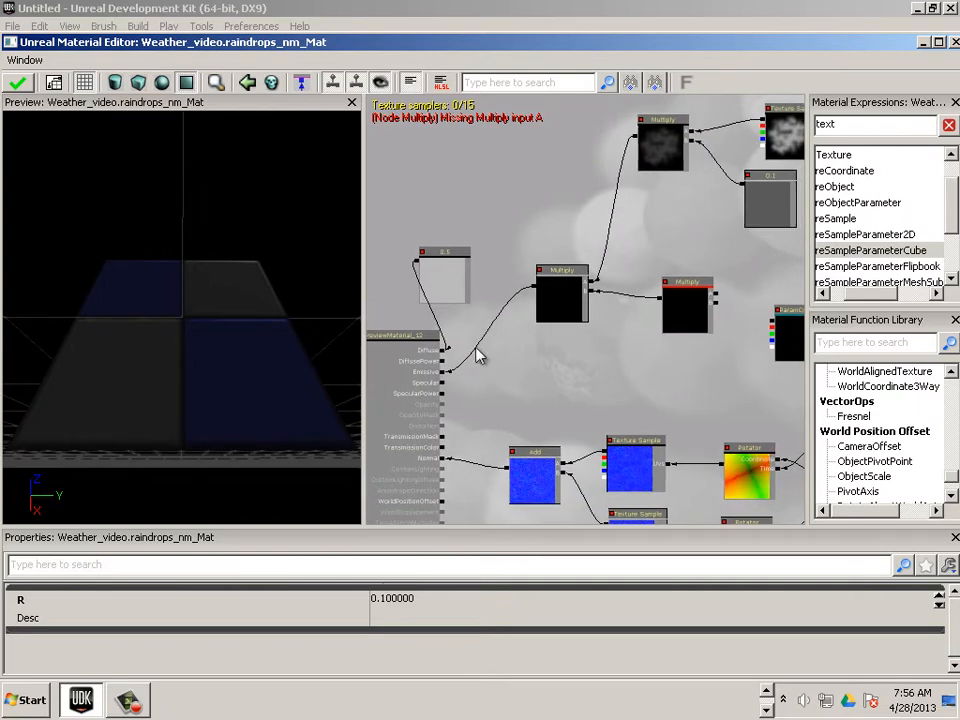
{"action": "left_click_drag", "start_coordinate": [606, 384], "coordinate": [370, 356]}
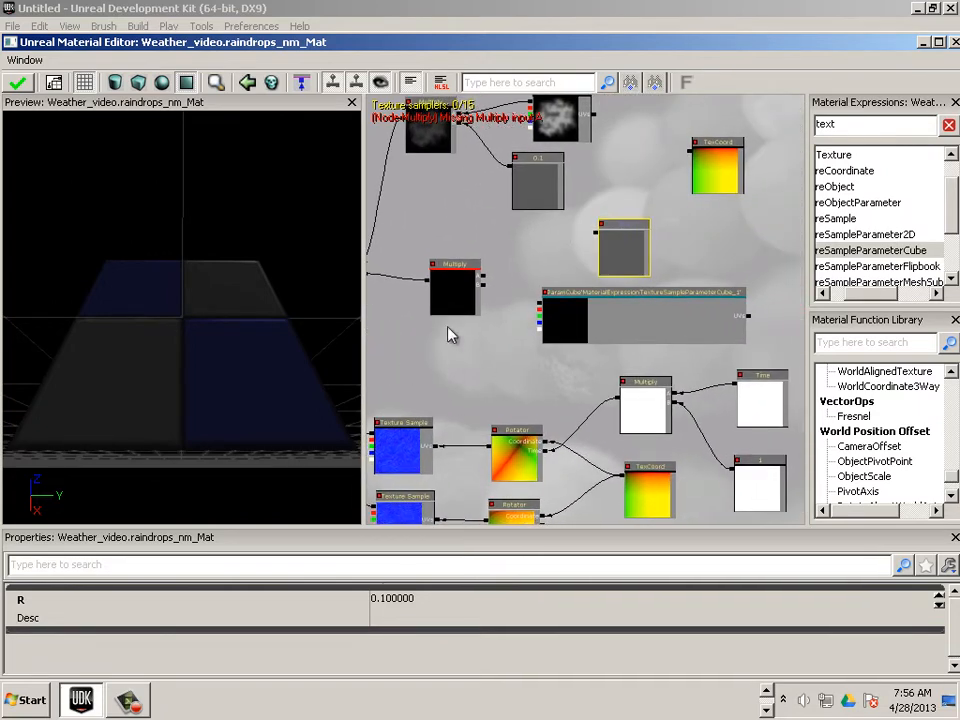
{"action": "left_click_drag", "start_coordinate": [540, 315], "coordinate": [487, 290]}
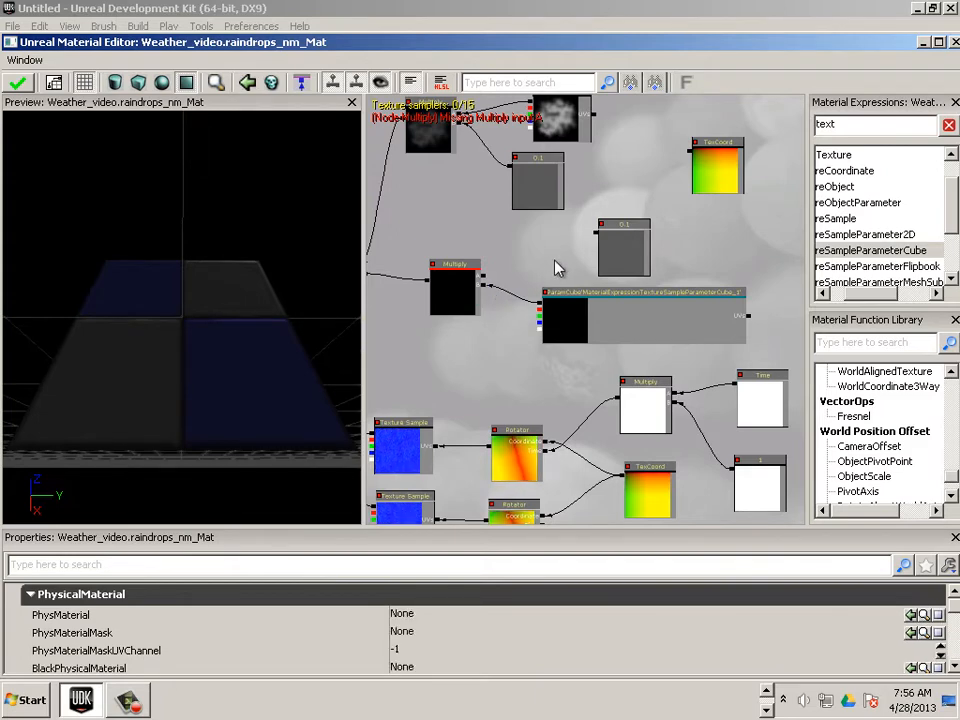
{"action": "left_click_drag", "start_coordinate": [597, 234], "coordinate": [484, 278]}
{"action": "left_click", "coordinate": [626, 321]}
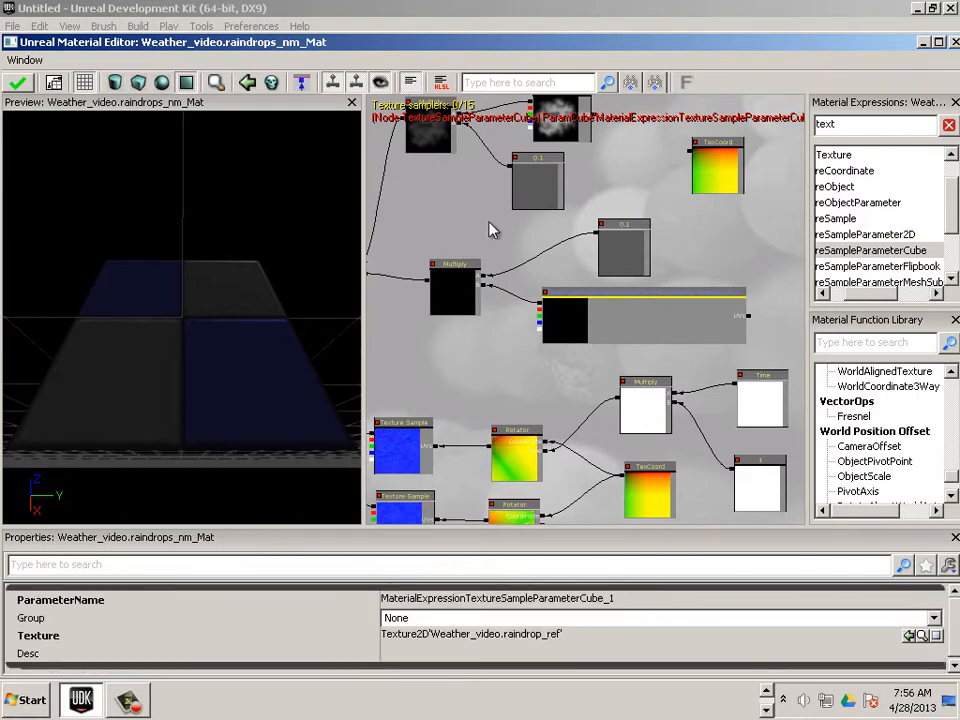
{"action": "left_click_drag", "start_coordinate": [356, 44], "coordinate": [430, 70]}
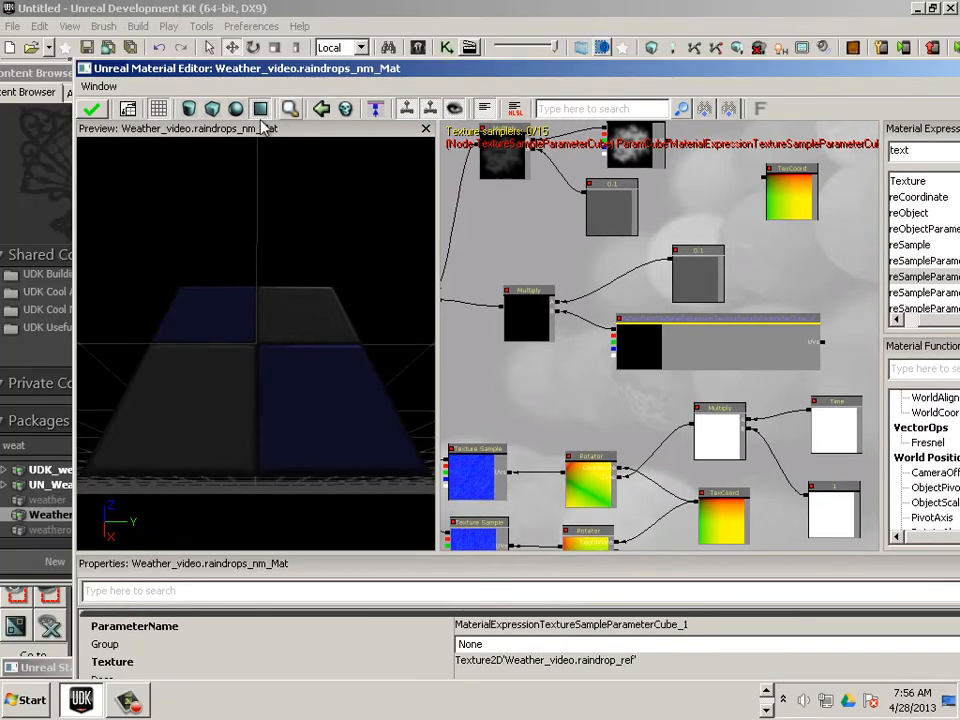
{"action": "left_click", "coordinate": [103, 109]}
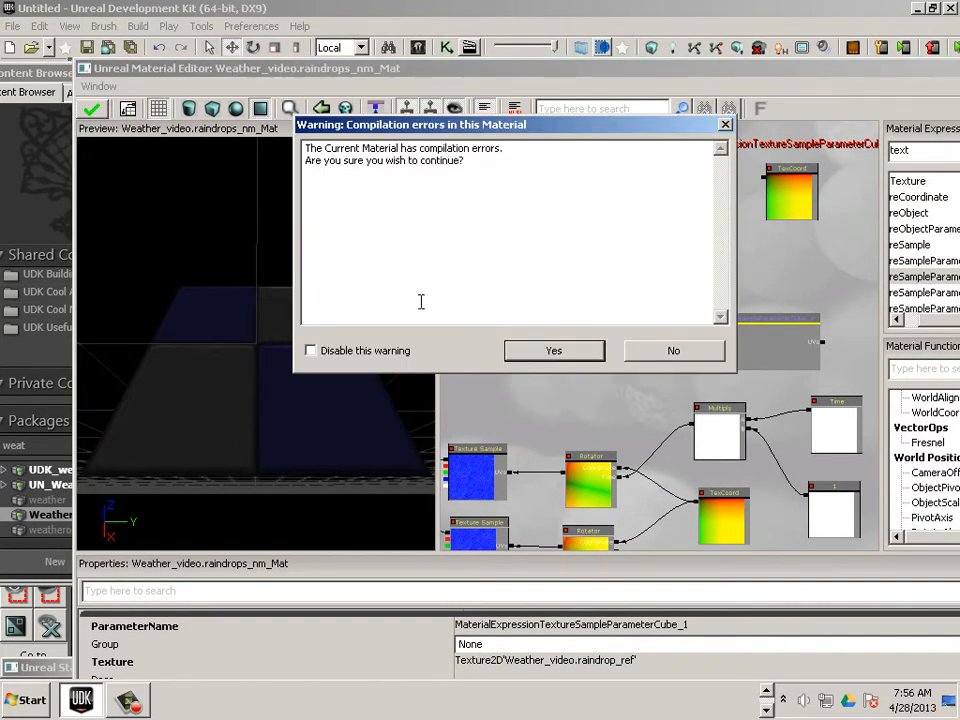
{"action": "left_click", "coordinate": [651, 354]}
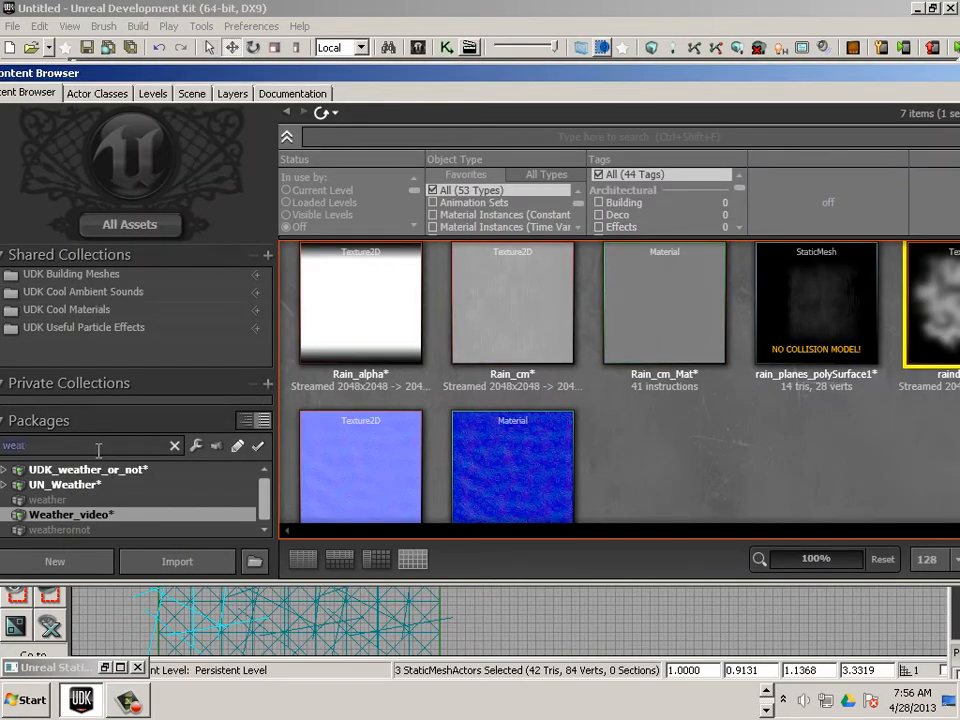
Switch to the Content Browser, filter the packages by "cube" and show the contents of UN_CubeMaps
{"action": "type", "text": "cu"}
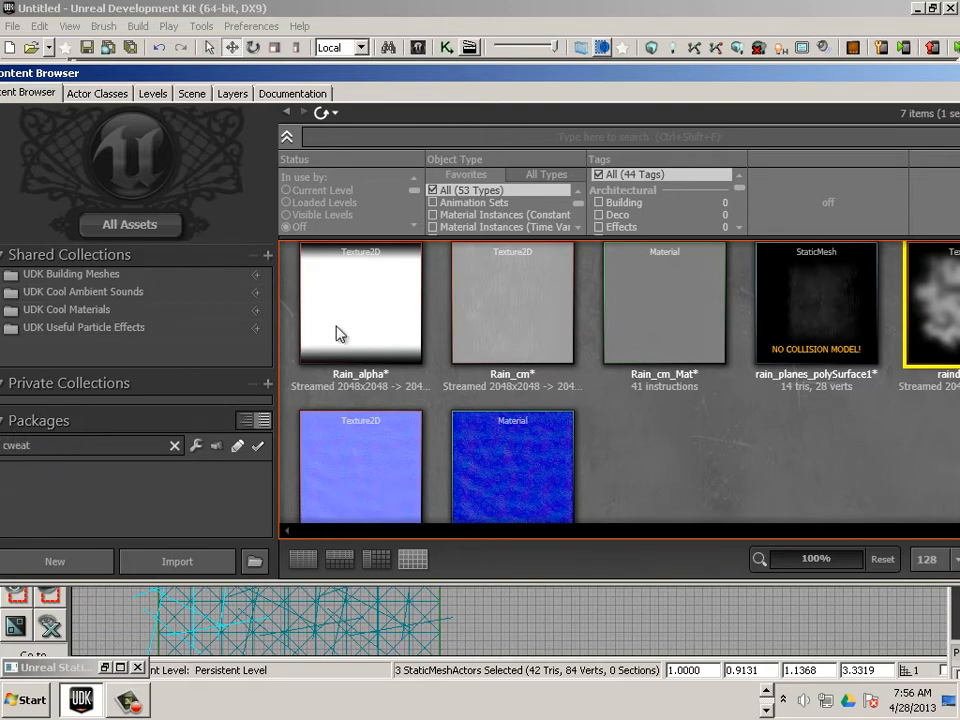
{"action": "double_click", "coordinate": [326, 75]}
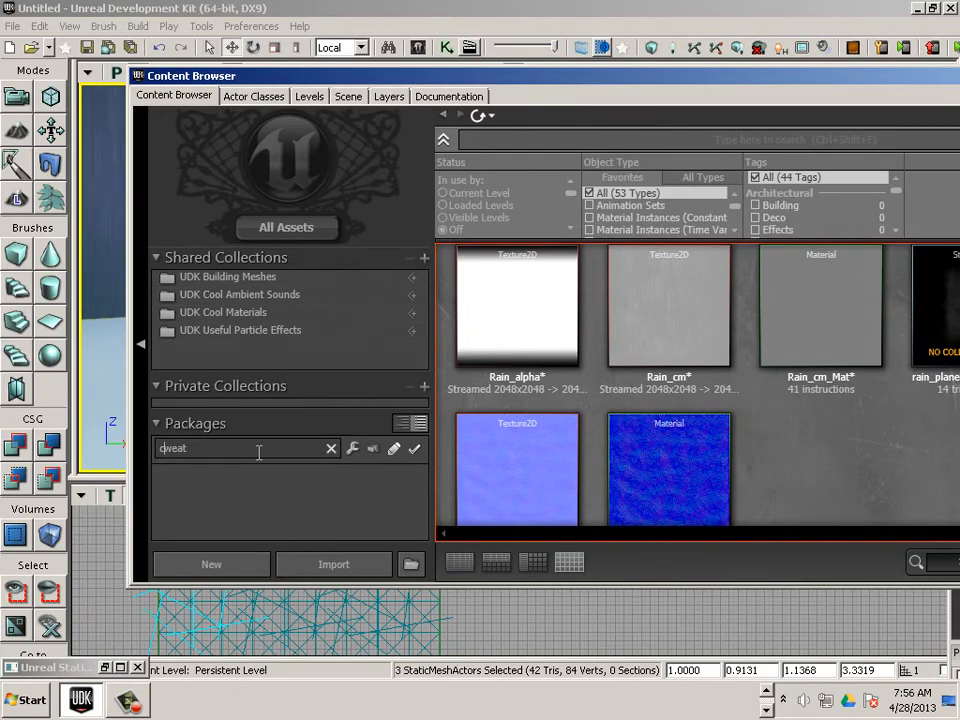
{"action": "type", "text": "cube"}
{"action": "left_click", "coordinate": [229, 478]}
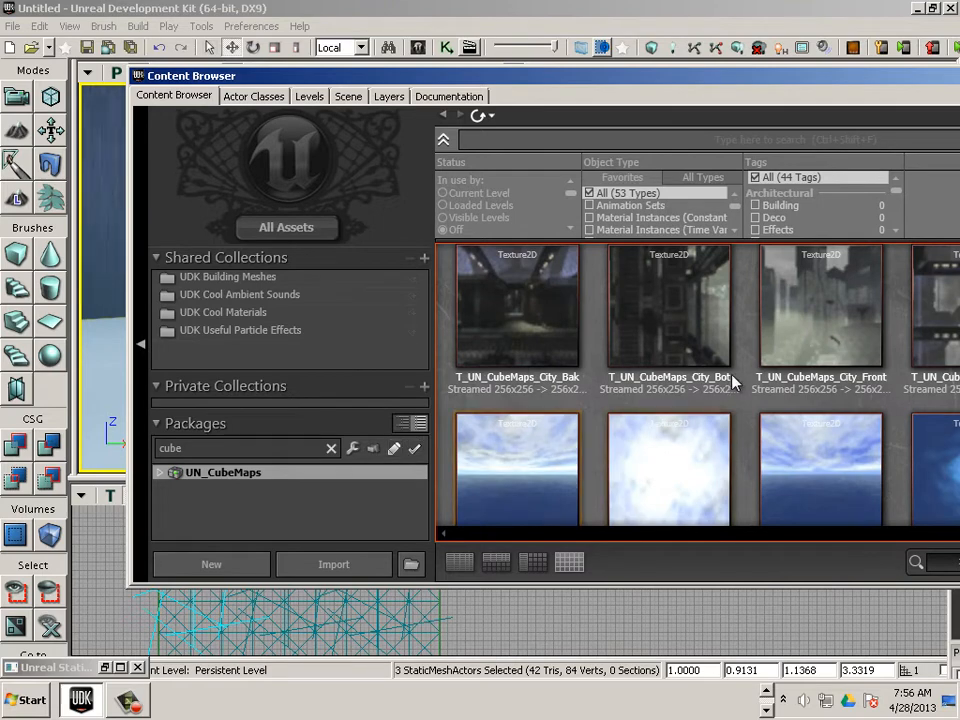
Enlarge the Content Browser and examine the UN_CubeMaps assets for a suitable TextureCube
{"action": "left_click_drag", "start_coordinate": [540, 76], "coordinate": [351, 42]}
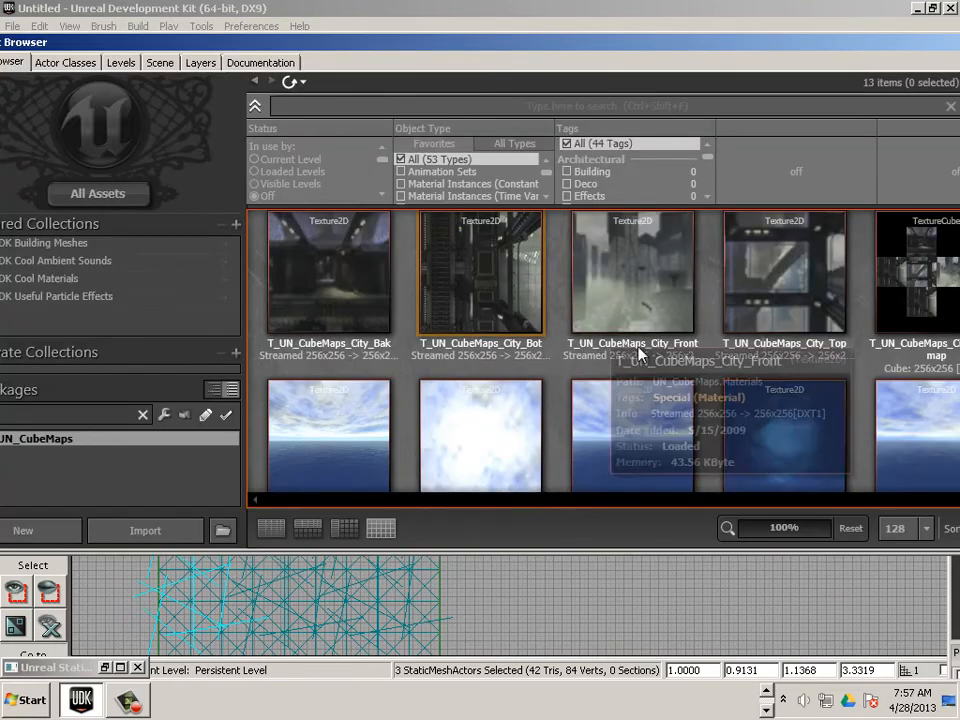
{"action": "left_click", "coordinate": [546, 197]}
{"action": "scroll", "coordinate": [608, 338], "scroll_direction": "down", "scroll_amount": 1}
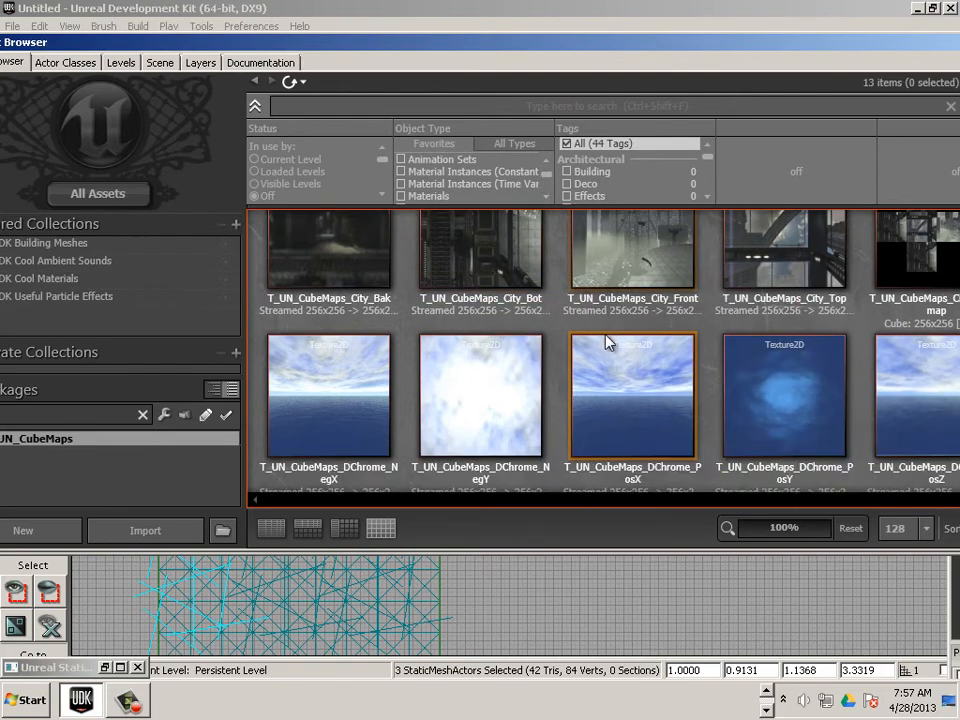
{"action": "scroll", "coordinate": [612, 340], "scroll_direction": "up", "scroll_amount": 1}
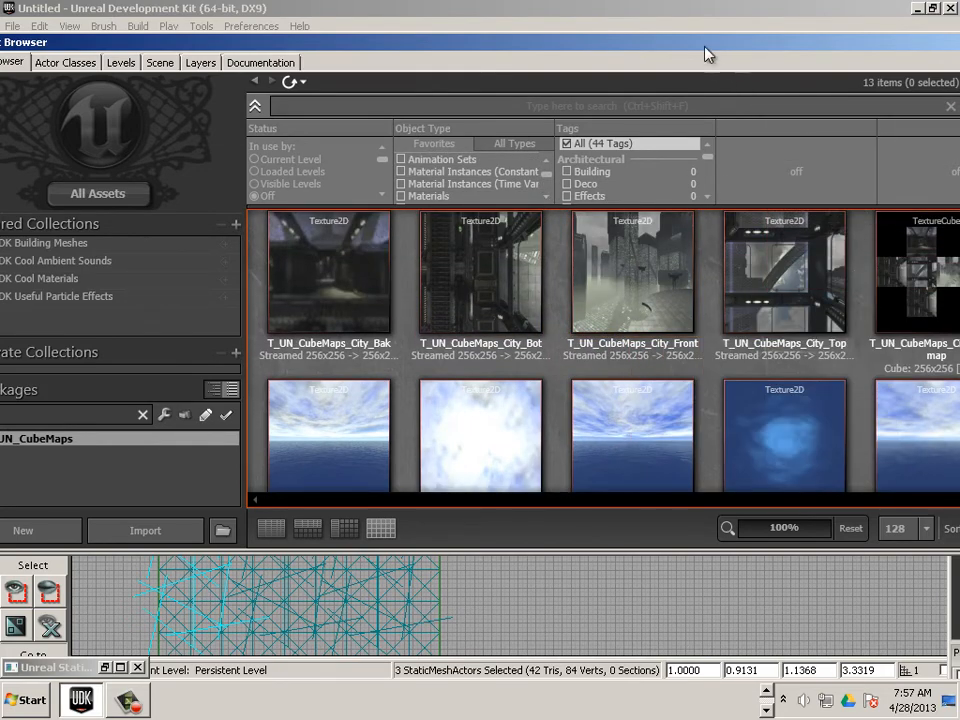
{"action": "double_click", "coordinate": [549, 42]}
{"action": "scroll", "coordinate": [600, 360], "scroll_direction": "down", "scroll_amount": 1}
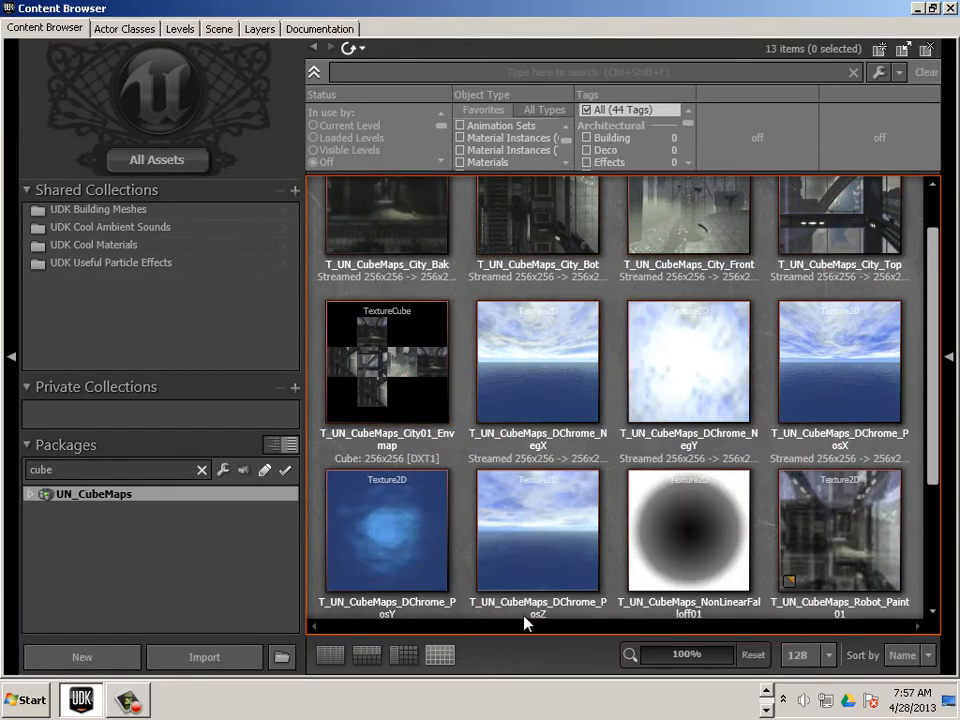
{"action": "scroll", "coordinate": [921, 422], "scroll_direction": "down", "scroll_amount": 3}
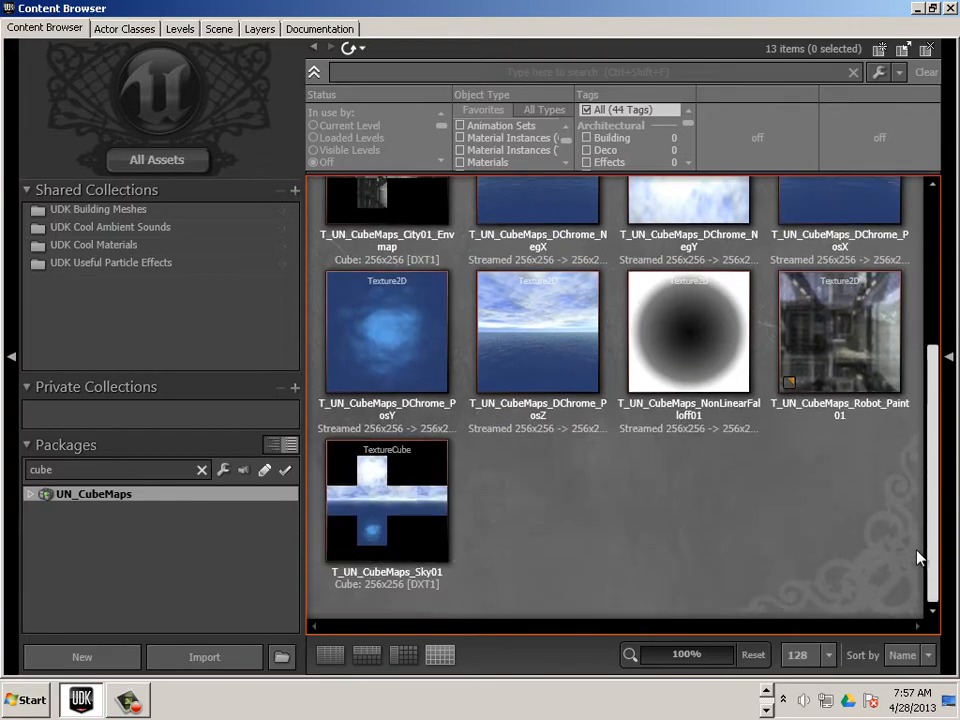
{"action": "scroll", "coordinate": [922, 450], "scroll_direction": "up", "scroll_amount": 3}
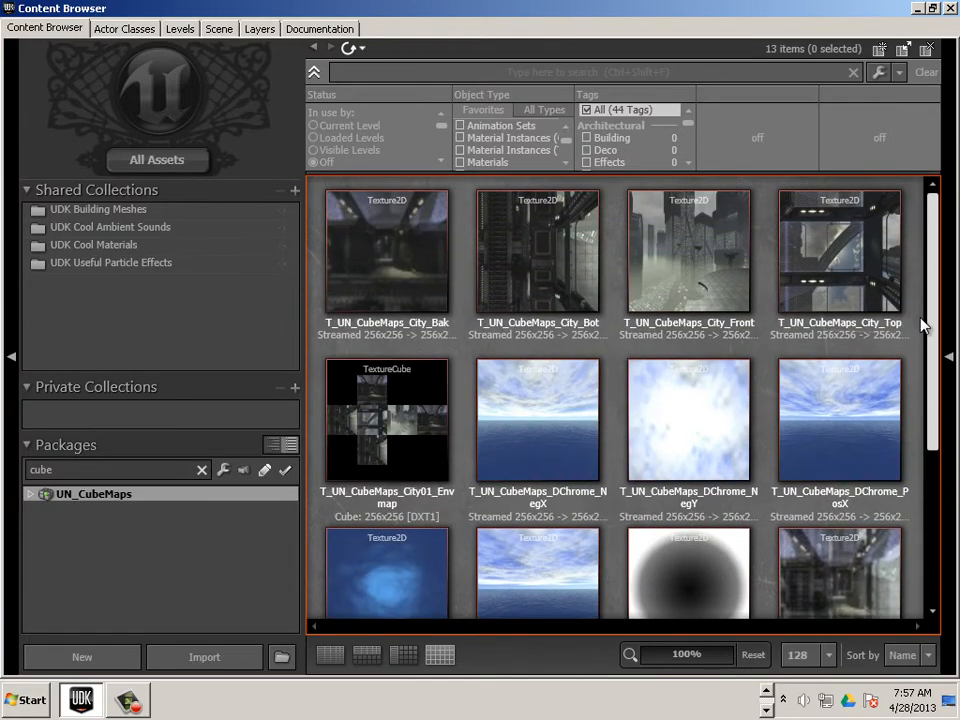
{"action": "scroll", "coordinate": [917, 401], "scroll_direction": "down", "scroll_amount": 3}
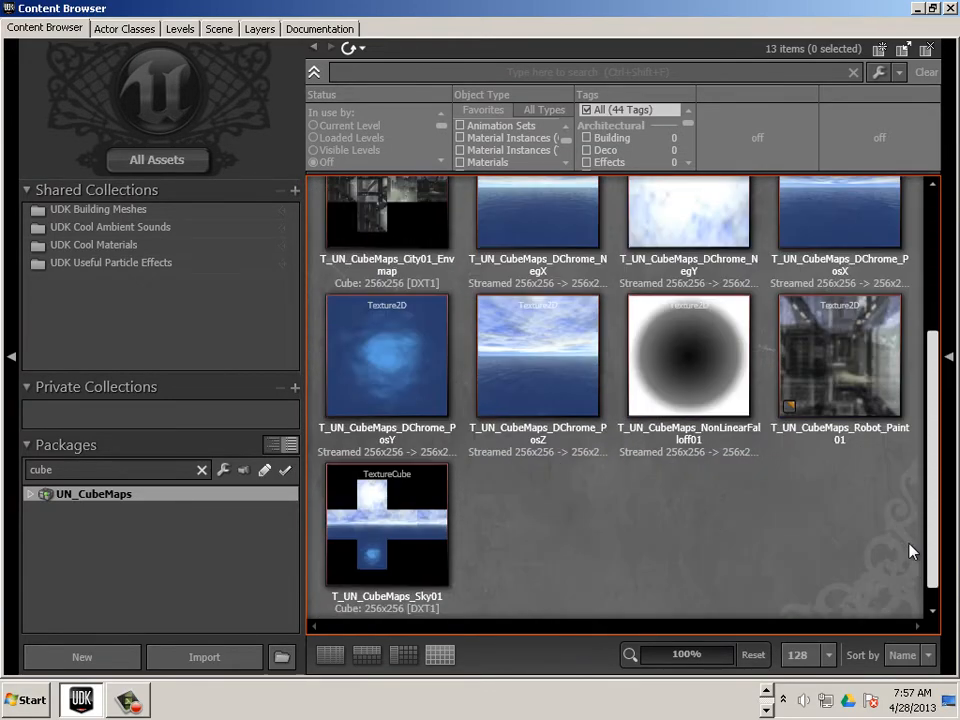
{"action": "scroll", "coordinate": [922, 450], "scroll_direction": "up", "scroll_amount": 3}
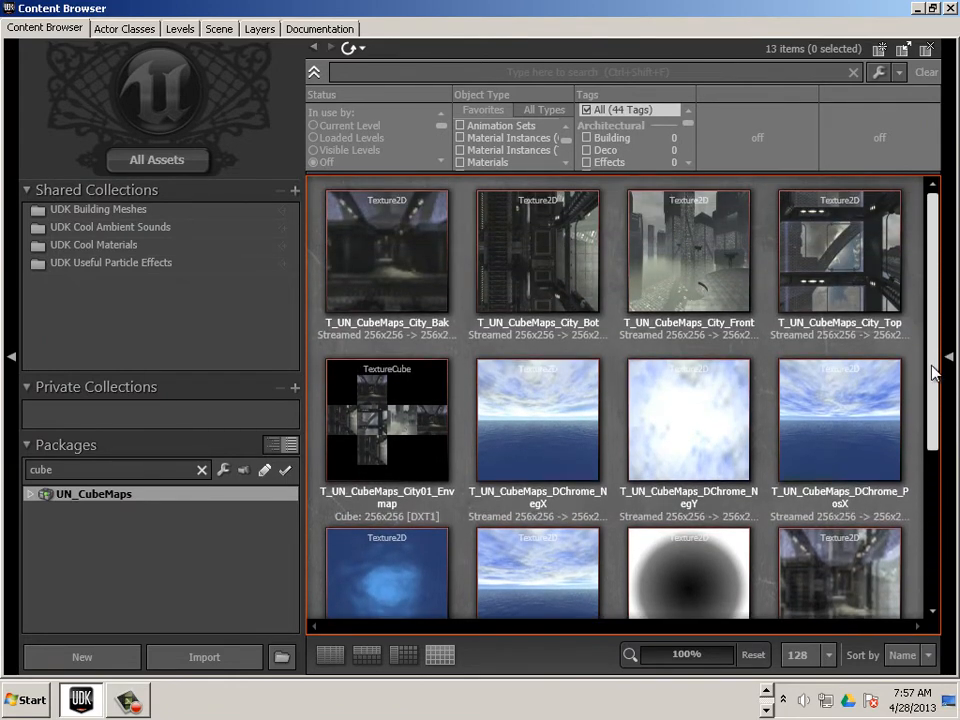
{"action": "scroll", "coordinate": [933, 390], "scroll_direction": "down", "scroll_amount": 1}
{"action": "scroll", "coordinate": [933, 393], "scroll_direction": "up", "scroll_amount": 1}
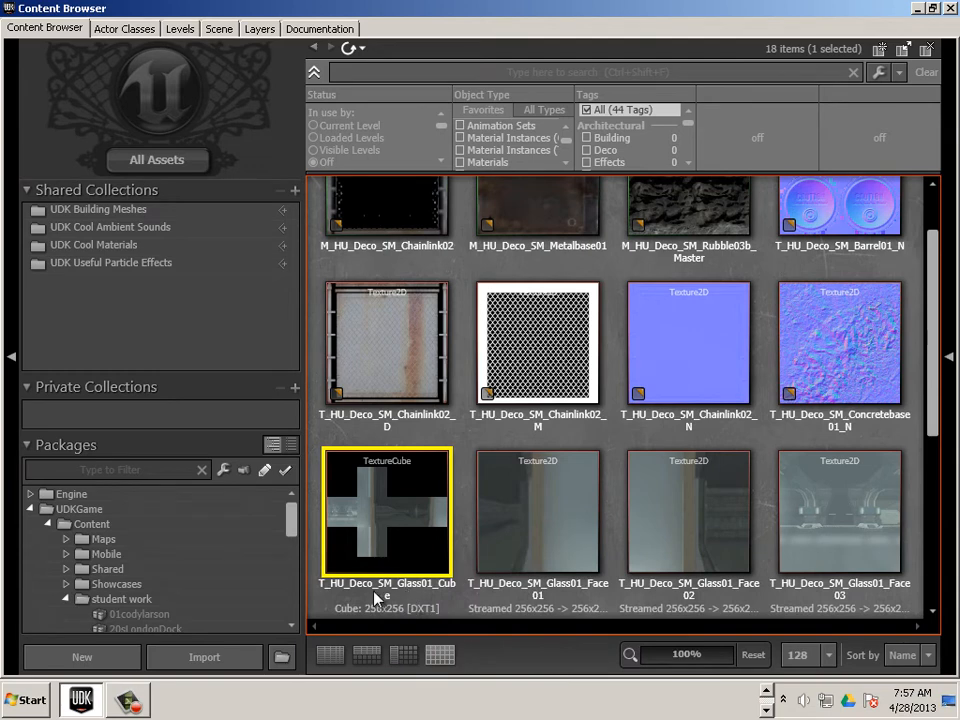
Check the full name of the T_HU_Deco_SM_Glass01_Cube texture and filter the packages by "glass01"
{"action": "left_click", "coordinate": [411, 592]}
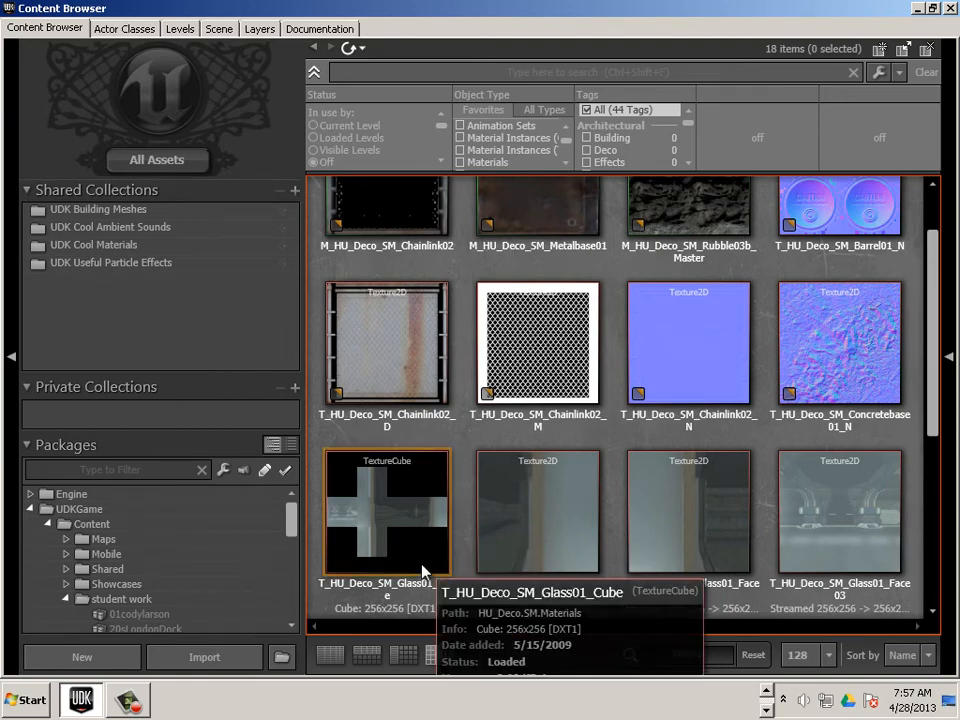
{"action": "left_click", "coordinate": [141, 469]}
{"action": "type", "text": "glass01"}
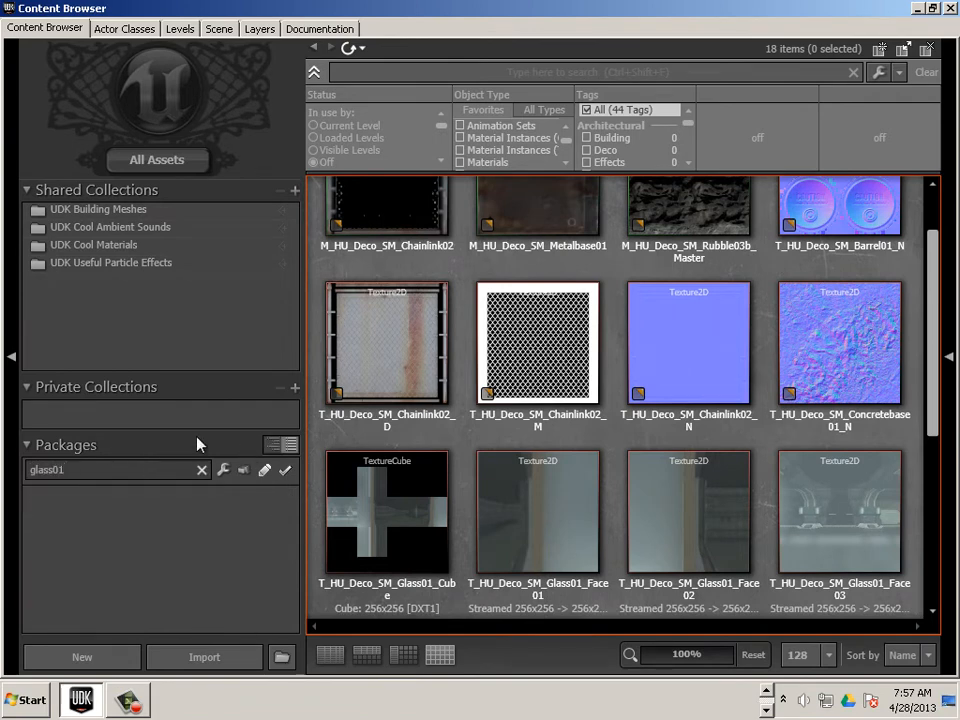
Filter the packages by "HU" and locate the HU_Deco package that holds the glass cube texture
{"action": "left_click", "coordinate": [123, 451]}
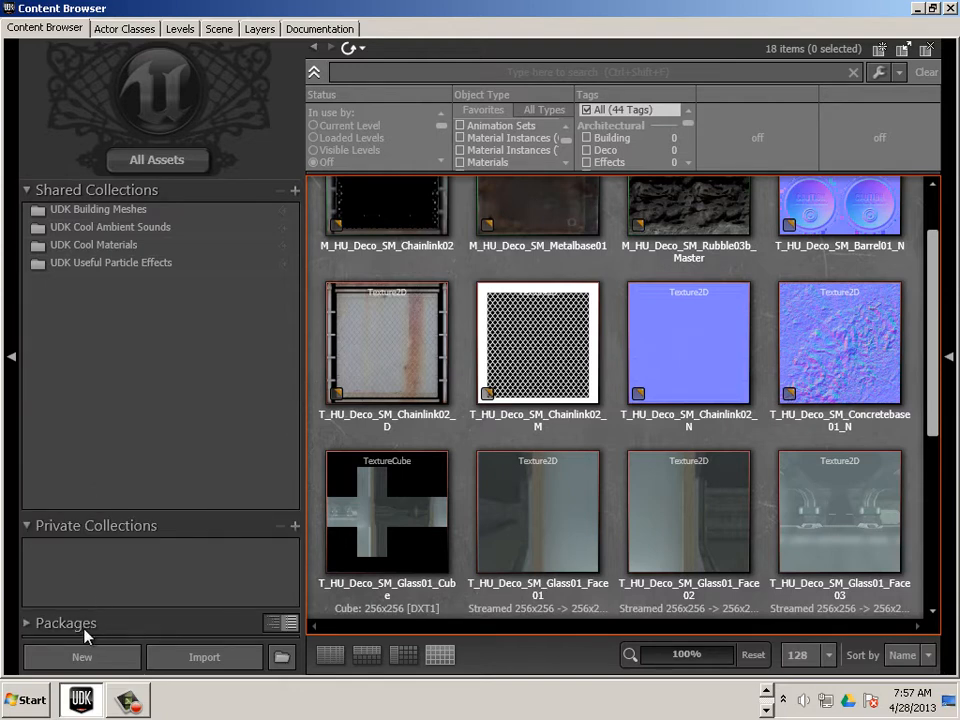
{"action": "left_click", "coordinate": [33, 624]}
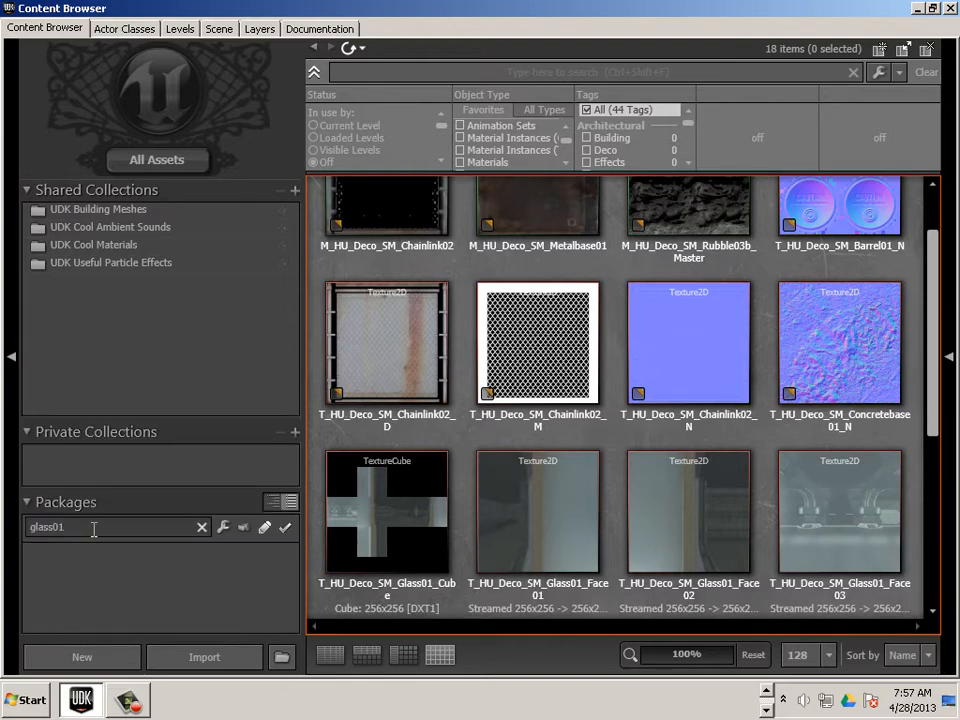
{"action": "left_click", "coordinate": [411, 544]}
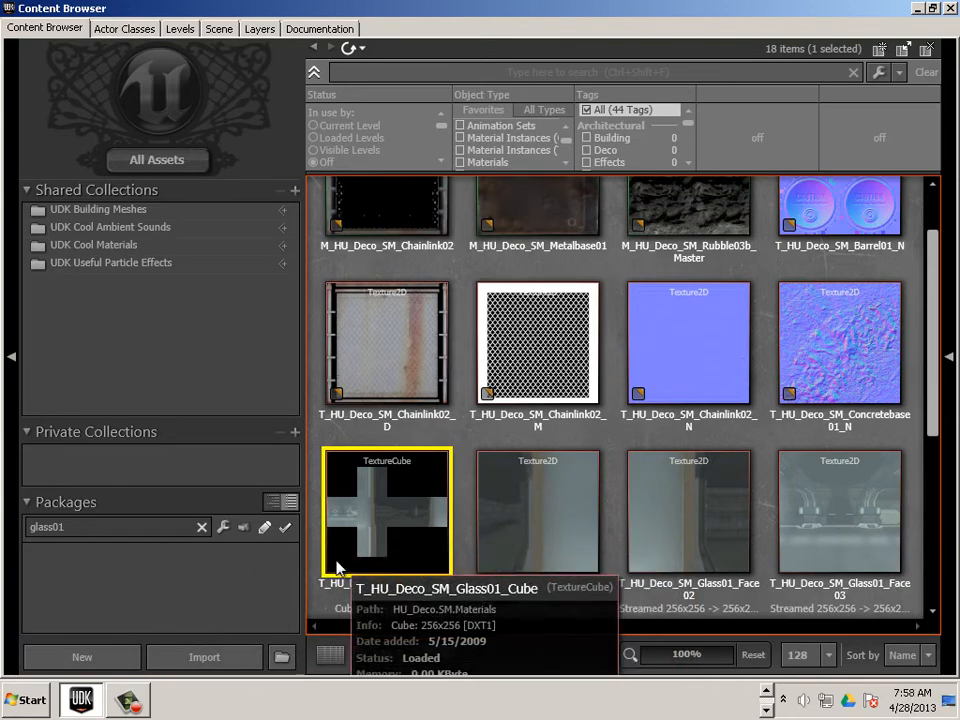
{"action": "left_click_drag", "start_coordinate": [90, 530], "coordinate": [1, 517]}
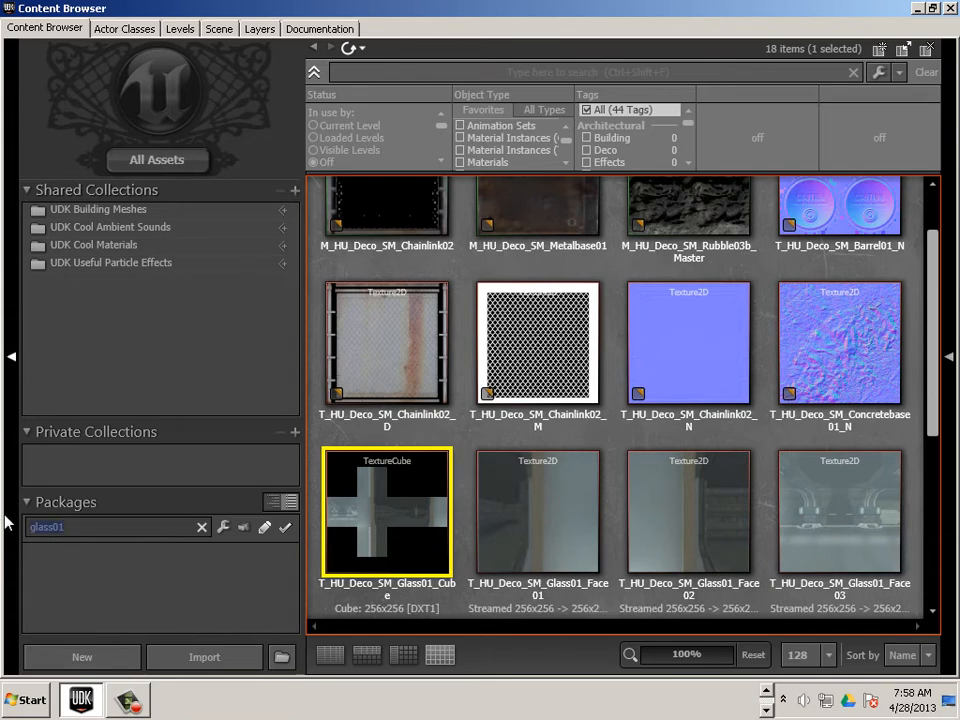
{"action": "type", "text": "HU"}
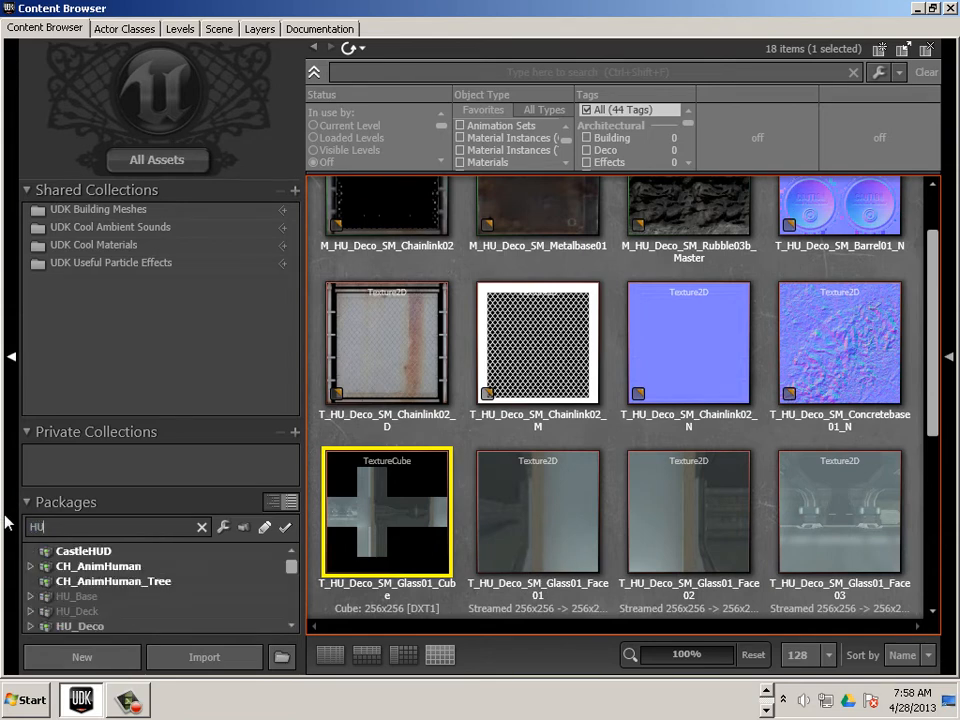
{"action": "left_click", "coordinate": [141, 626]}
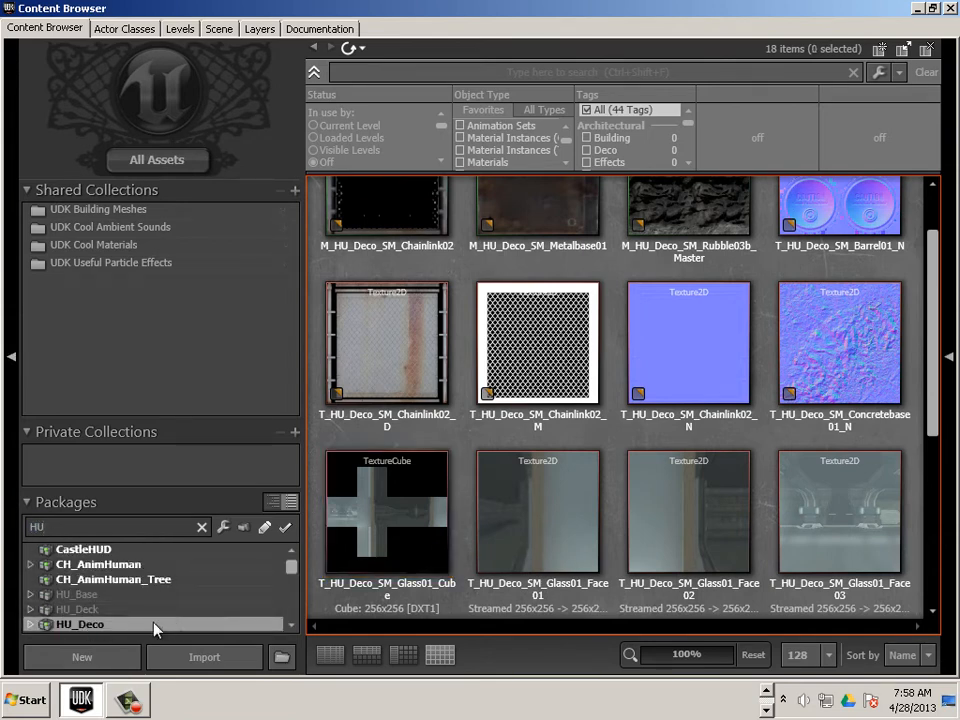
Select the T_HU_Deco_SM_Glass01_Cube texture, return to the Material Editor and assign it to the cube texture parameter
{"action": "left_click", "coordinate": [416, 538]}
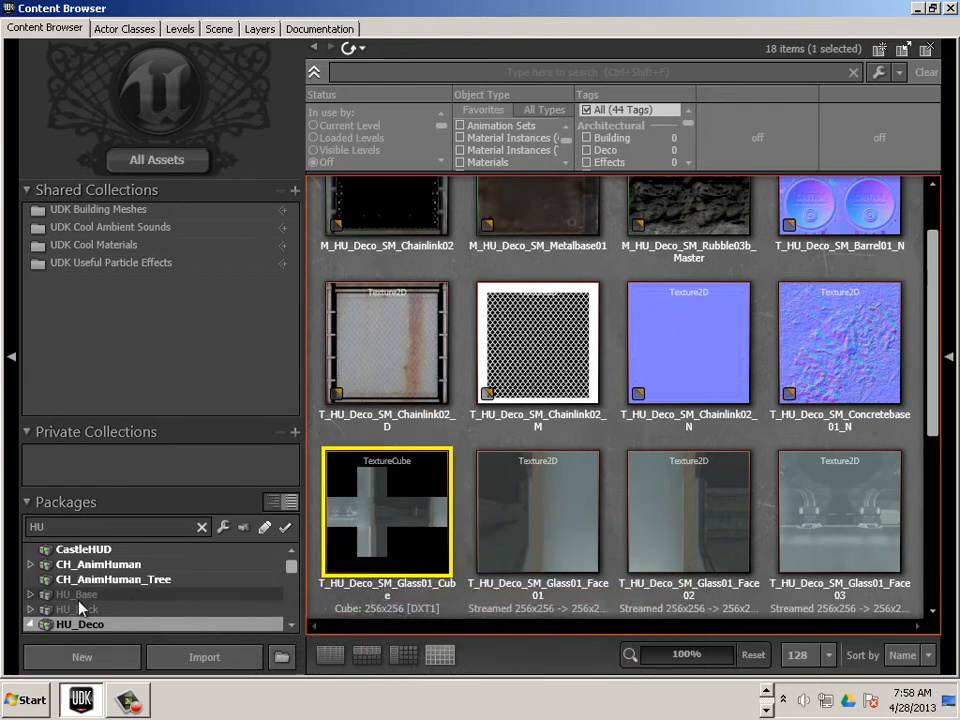
{"action": "mouse_move", "coordinate": [400, 550]}
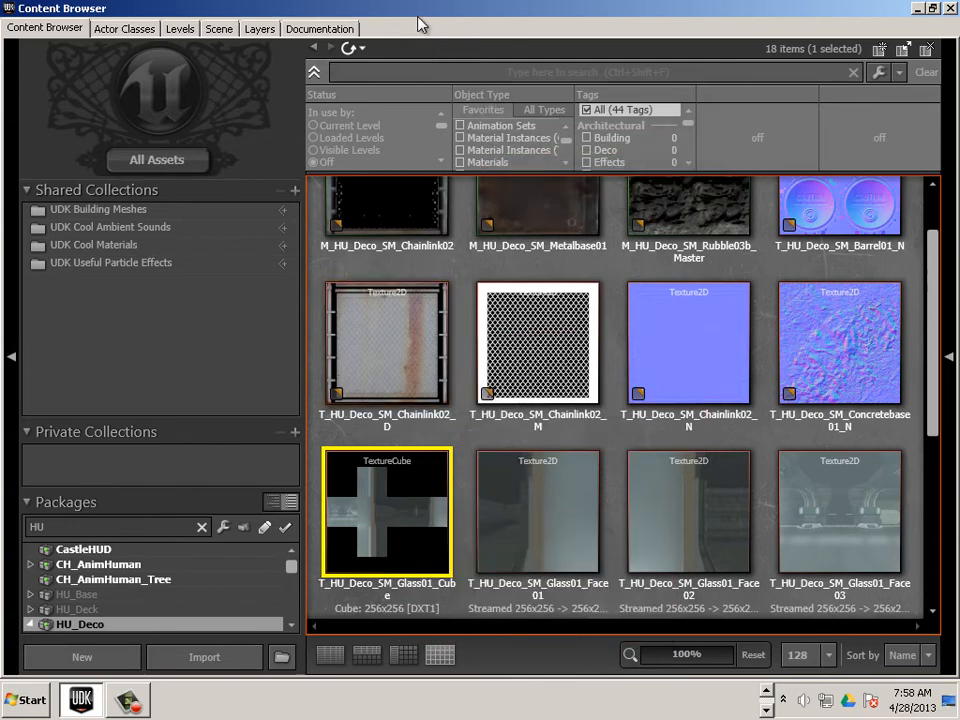
{"action": "left_click", "coordinate": [950, 9]}
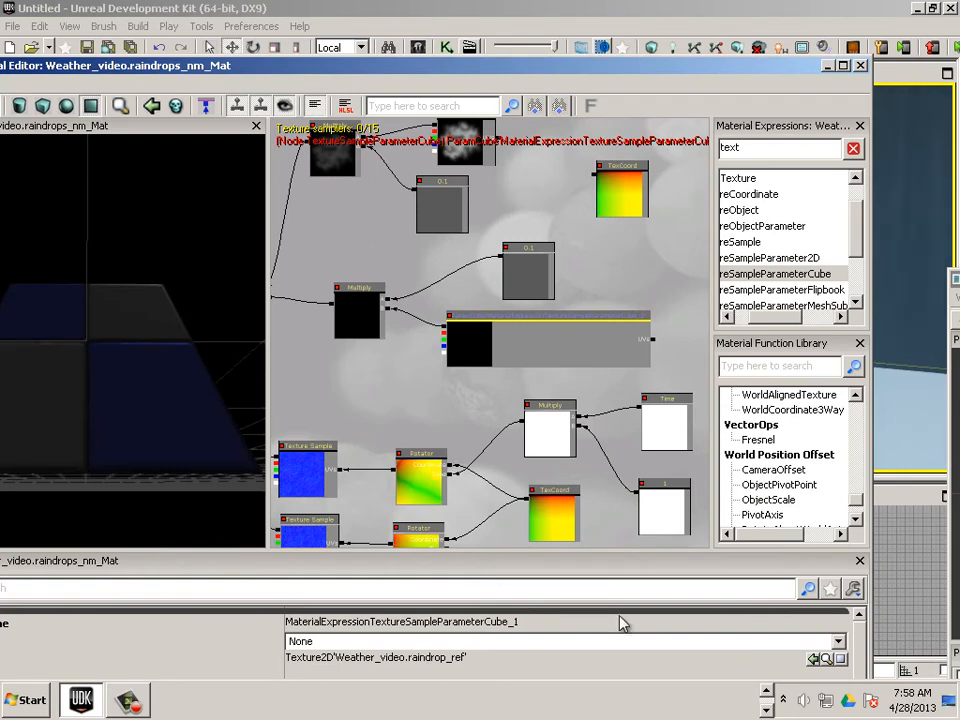
{"action": "left_click", "coordinate": [814, 660]}
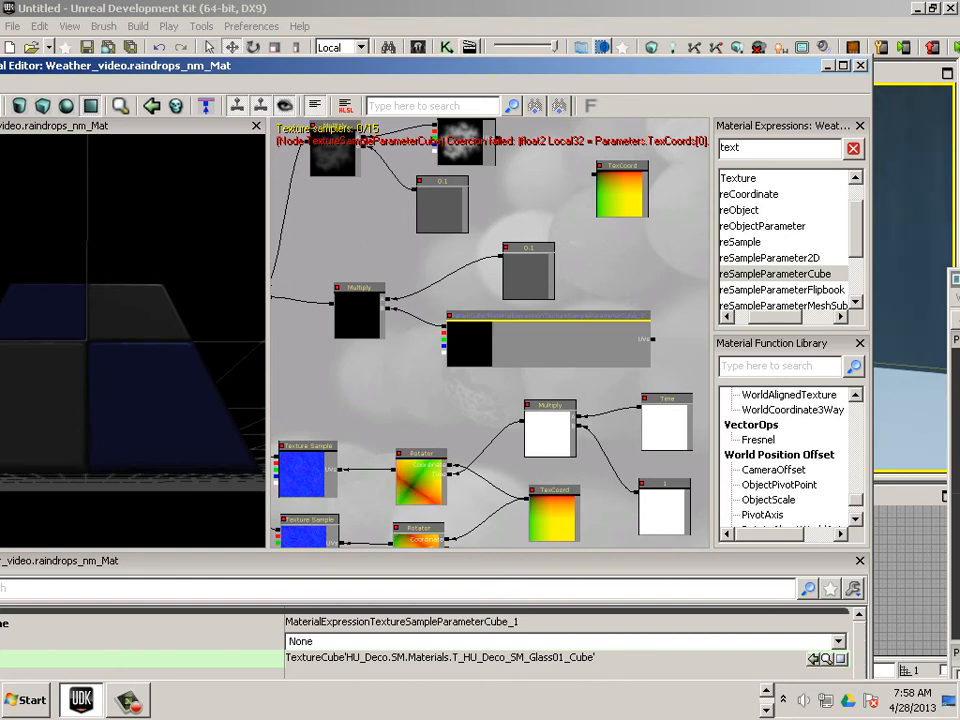
Add a ReflectionVector expression, connect it to the cube texture parameter's UVs input and check the material preview
{"action": "double_click", "coordinate": [901, 617]}
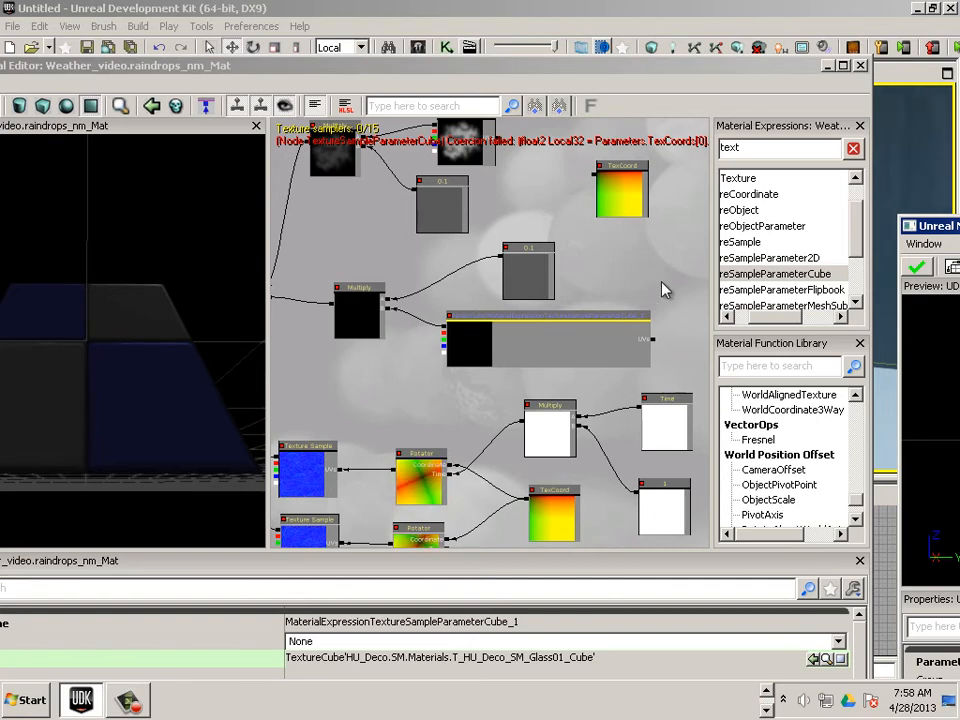
{"action": "left_click", "coordinate": [668, 140]}
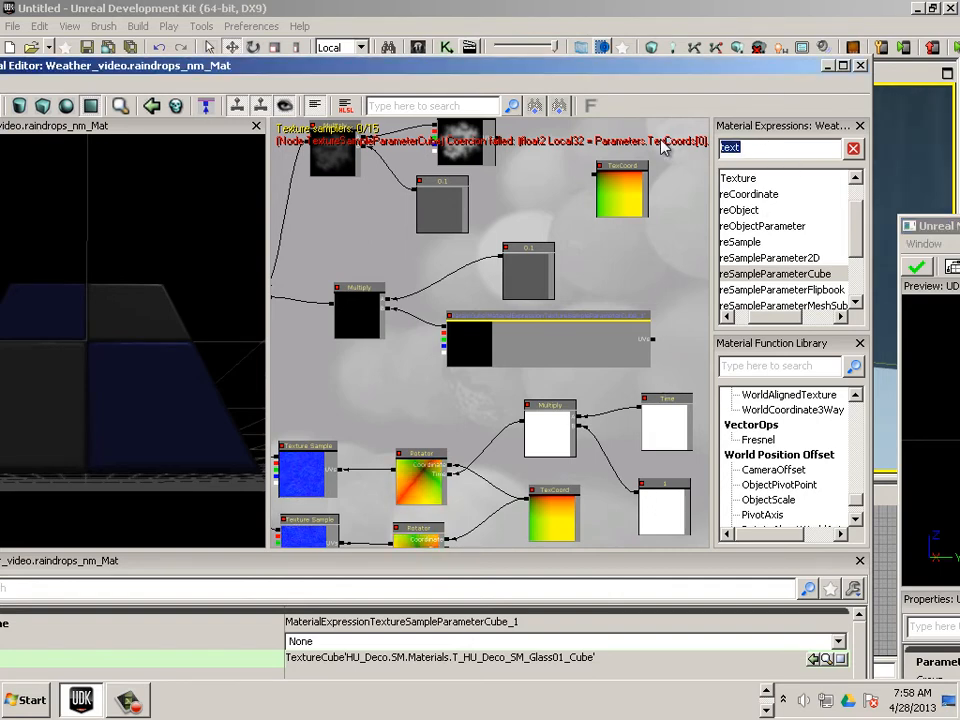
{"action": "type", "text": "ref"}
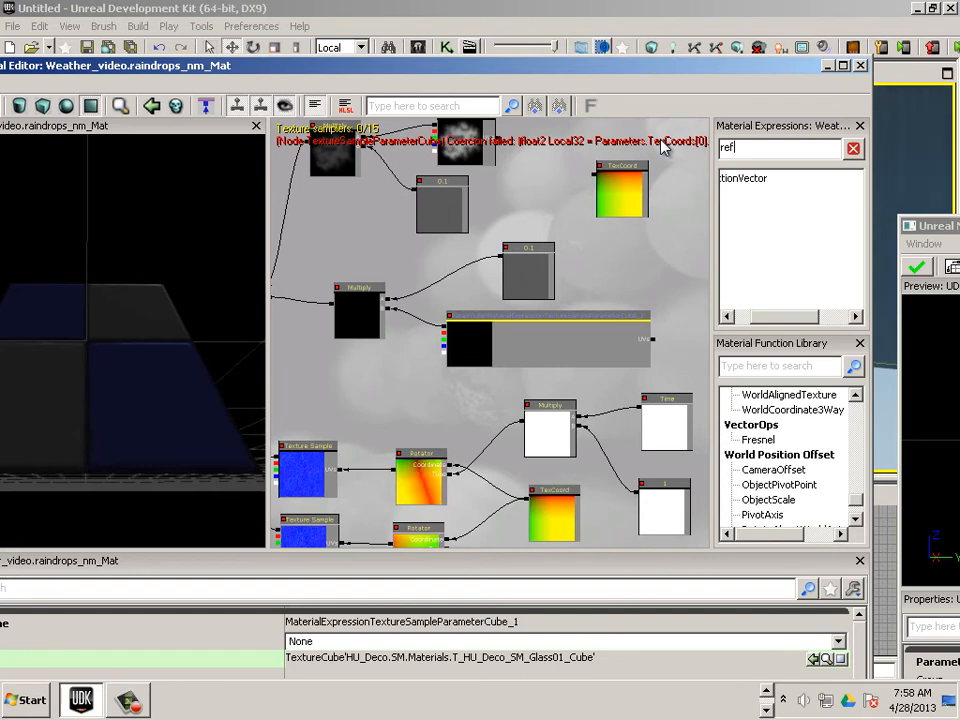
{"action": "left_click_drag", "start_coordinate": [781, 316], "coordinate": [774, 320]}
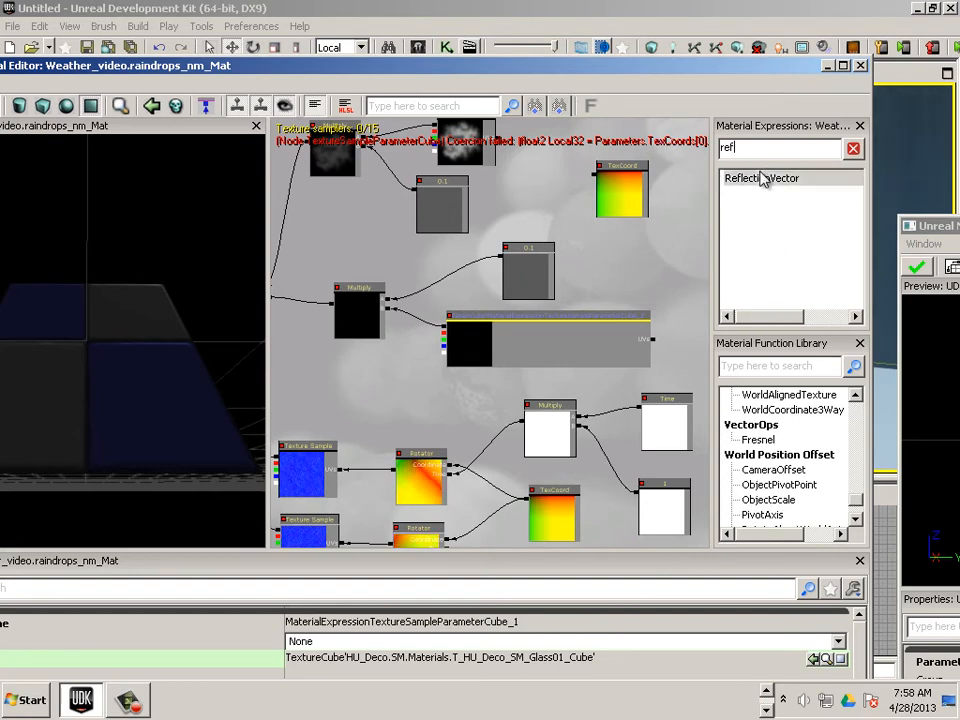
{"action": "left_click_drag", "start_coordinate": [647, 283], "coordinate": [606, 341]}
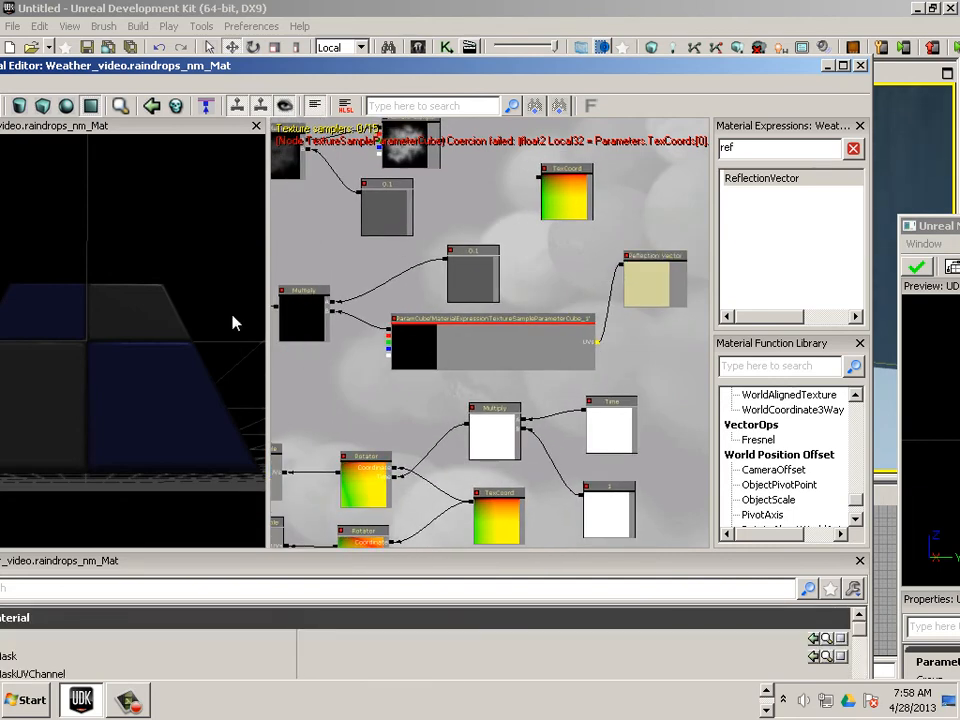
{"action": "left_click_drag", "start_coordinate": [157, 326], "coordinate": [165, 332]}
{"action": "right_click_drag", "start_coordinate": [165, 332], "coordinate": [169, 301]}
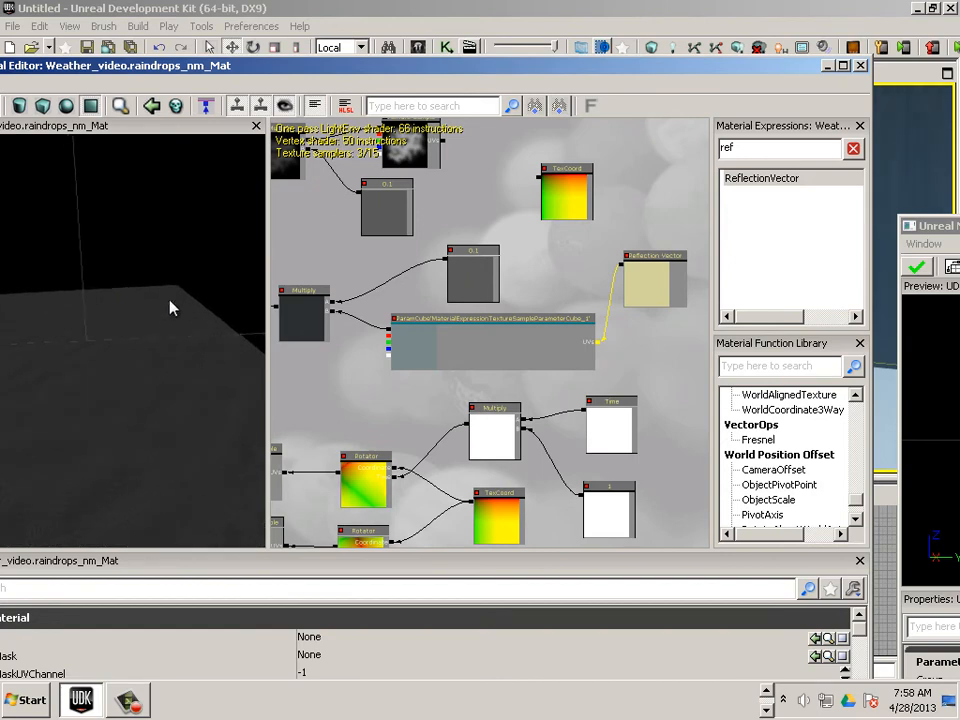
Set the constant multiplied with the raindrop_ref texture sample to 1 and check the surface in the preview
{"action": "left_click_drag", "start_coordinate": [312, 248], "coordinate": [560, 270]}
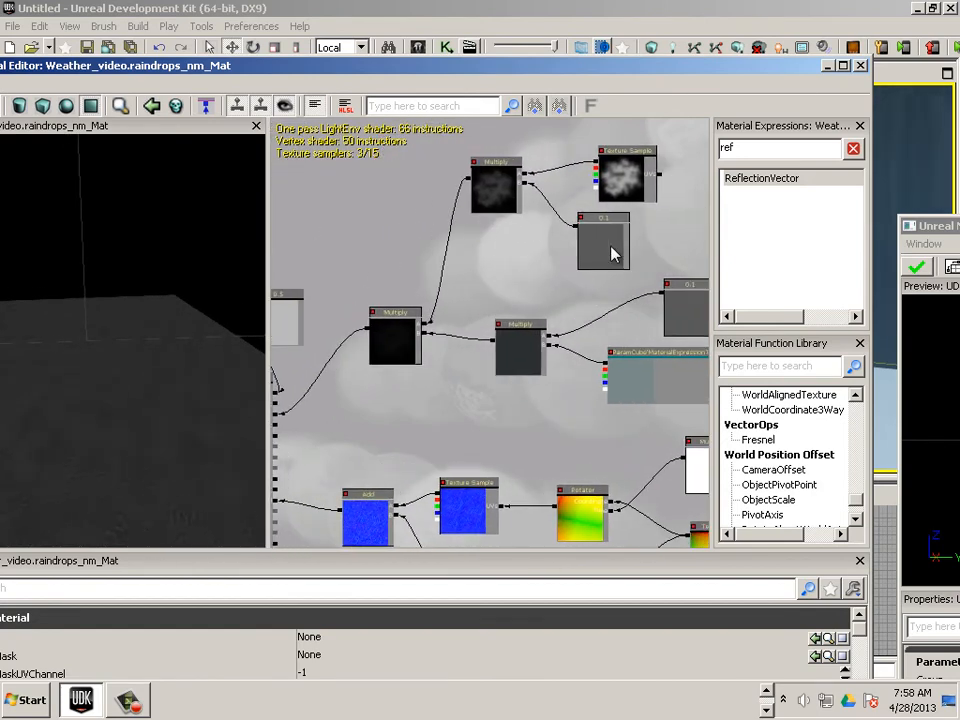
{"action": "left_click", "coordinate": [603, 245]}
{"action": "left_click", "coordinate": [317, 628]}
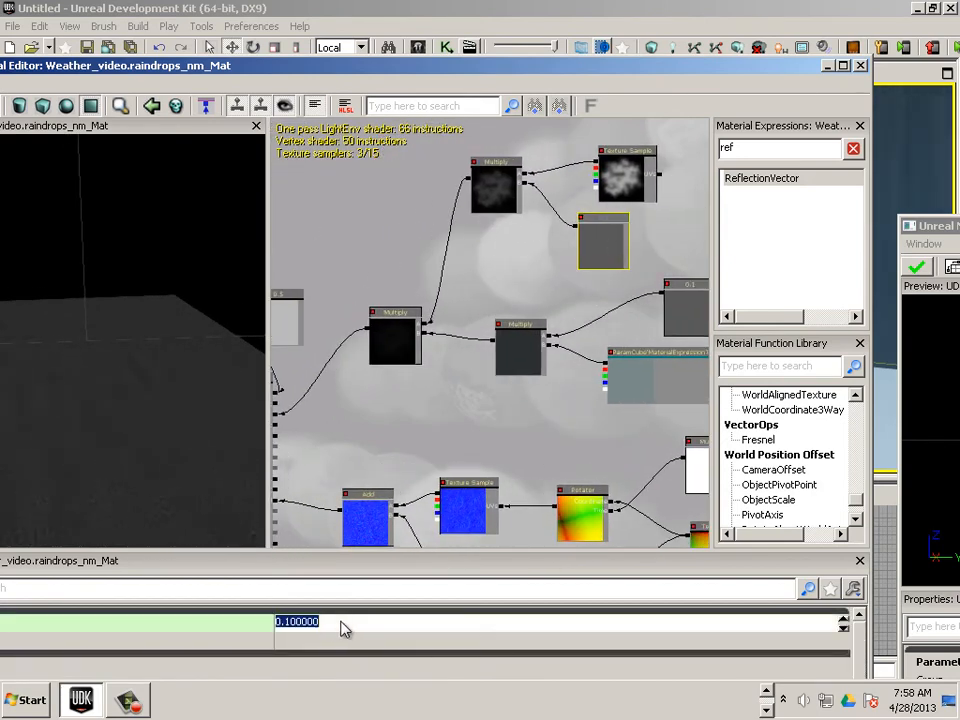
{"action": "mouse_move", "coordinate": [344, 434]}
{"action": "left_mouse_down"}
{"action": "mouse_move", "coordinate": [371, 429]}
{"action": "mouse_move", "coordinate": [344, 437]}
{"action": "left_mouse_up"}
{"action": "left_click_drag", "start_coordinate": [567, 286], "coordinate": [551, 285]}
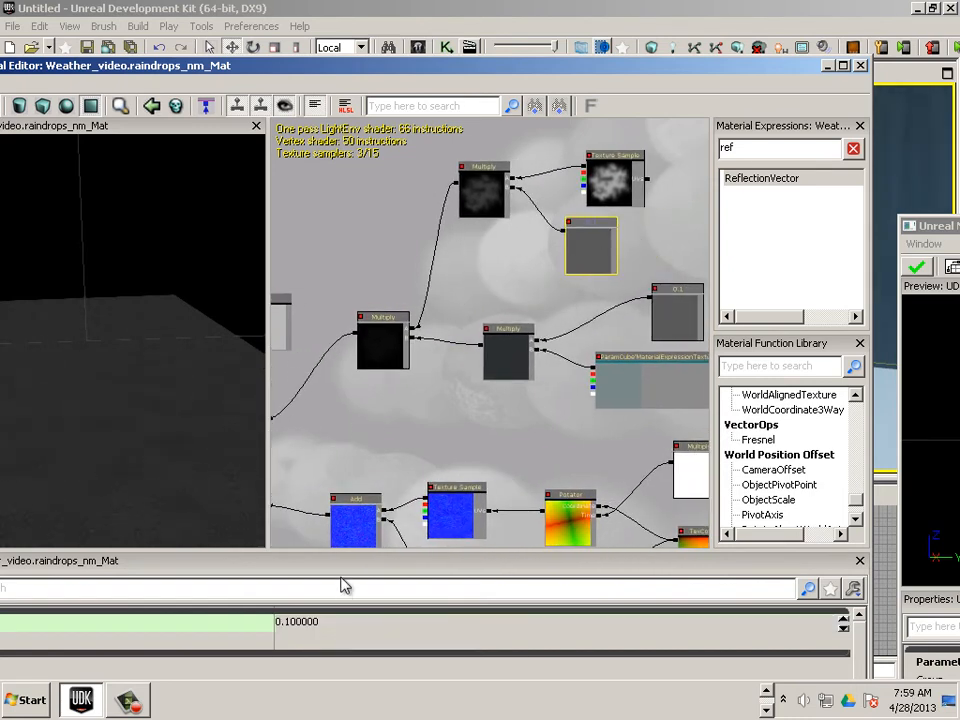
{"action": "left_click", "coordinate": [331, 622]}
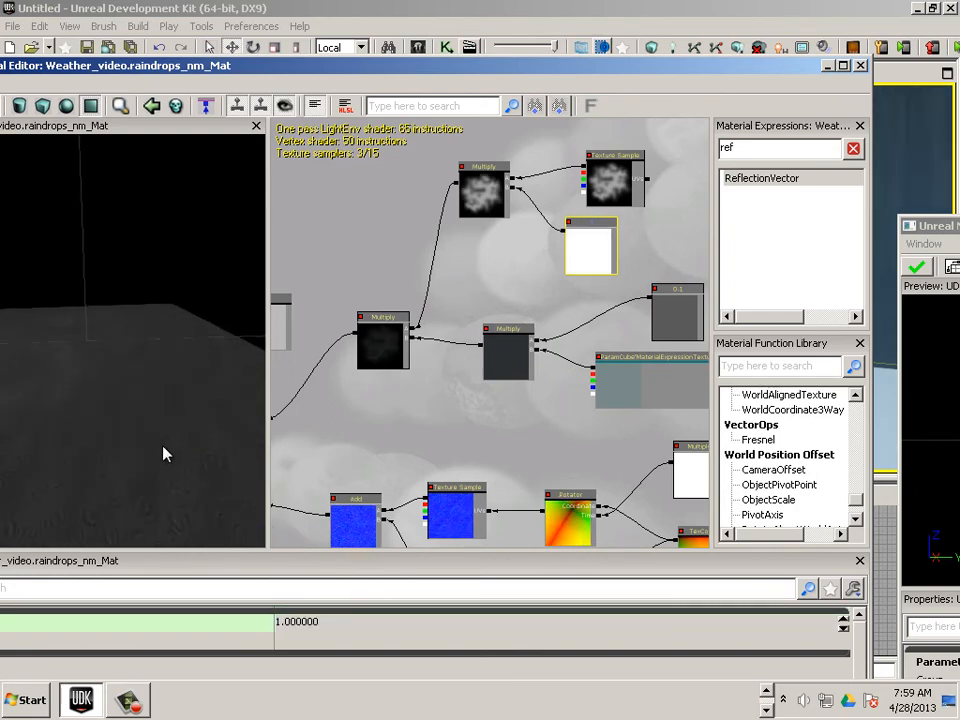
{"action": "left_click_drag", "start_coordinate": [148, 463], "coordinate": [143, 523]}
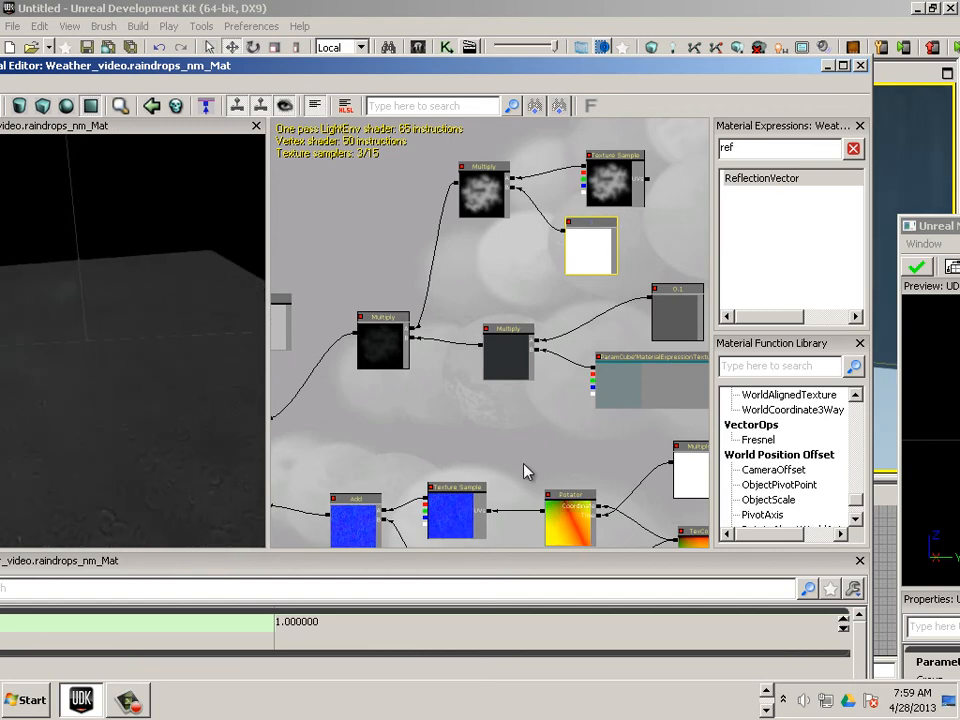
Try a value of 5 for the cube reflection's constant and inspect the reflection in a widened preview
{"action": "left_click_drag", "start_coordinate": [527, 472], "coordinate": [422, 454]}
{"action": "left_click", "coordinate": [598, 333]}
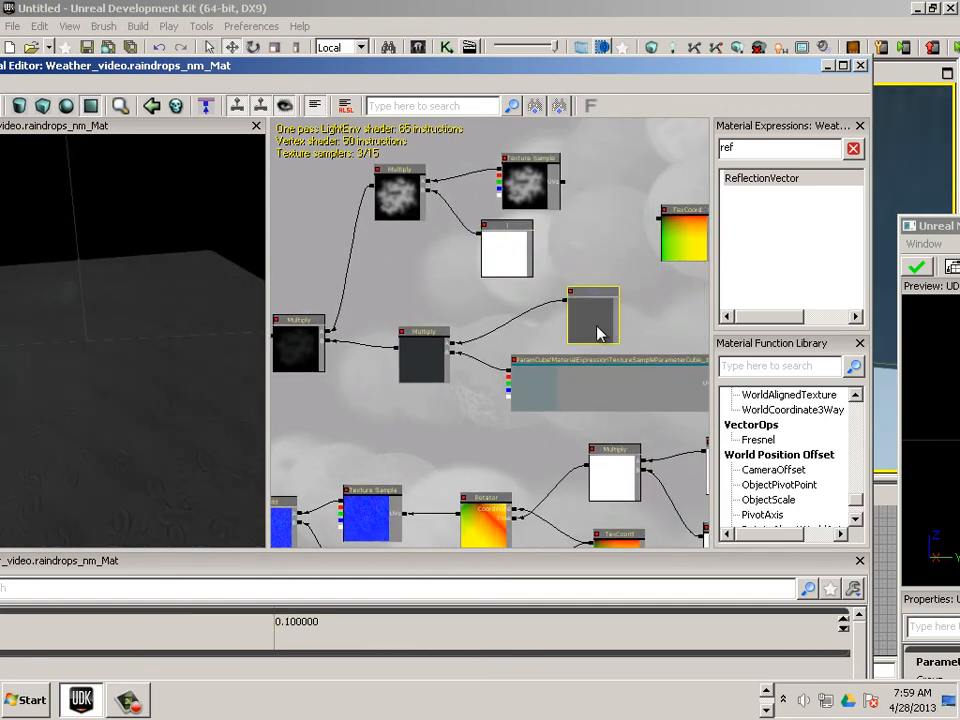
{"action": "left_click", "coordinate": [324, 623]}
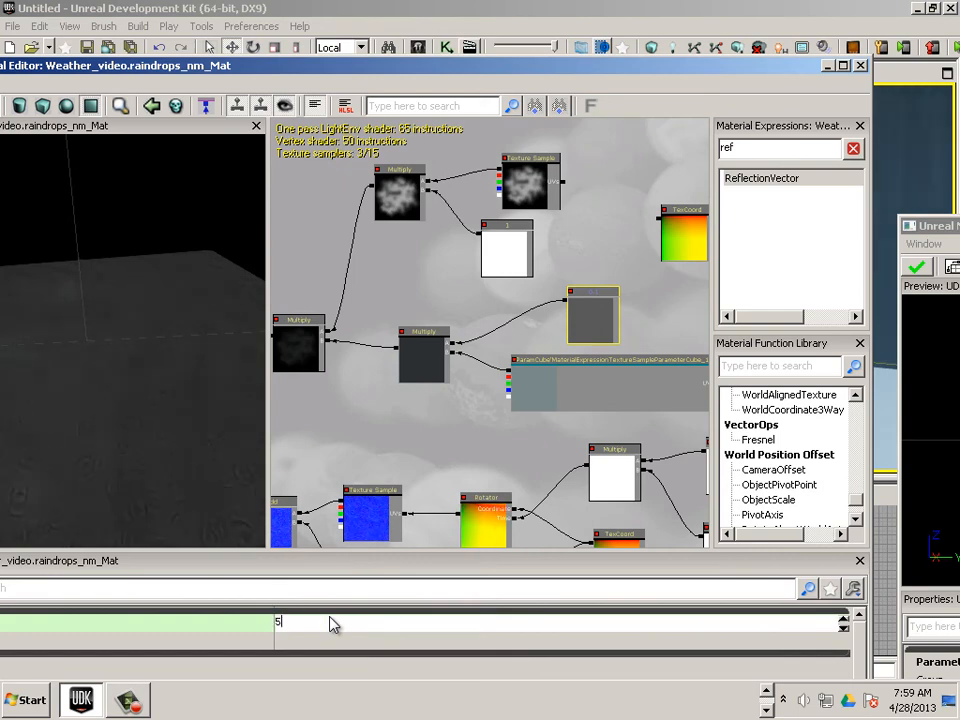
{"action": "key", "text": "Return"}
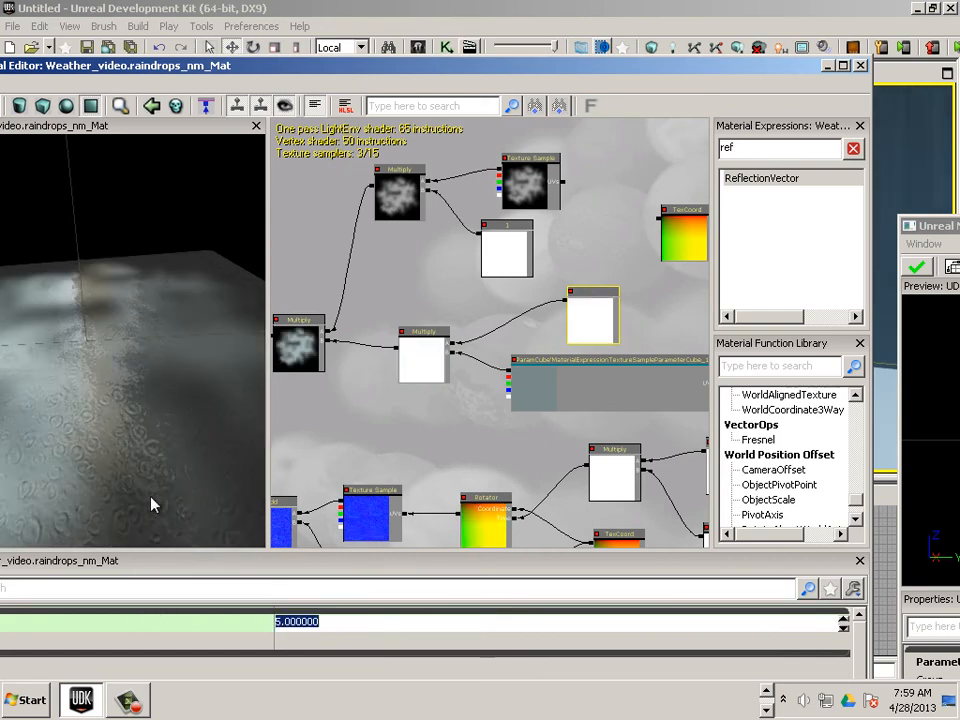
{"action": "left_click_drag", "start_coordinate": [268, 440], "coordinate": [500, 452]}
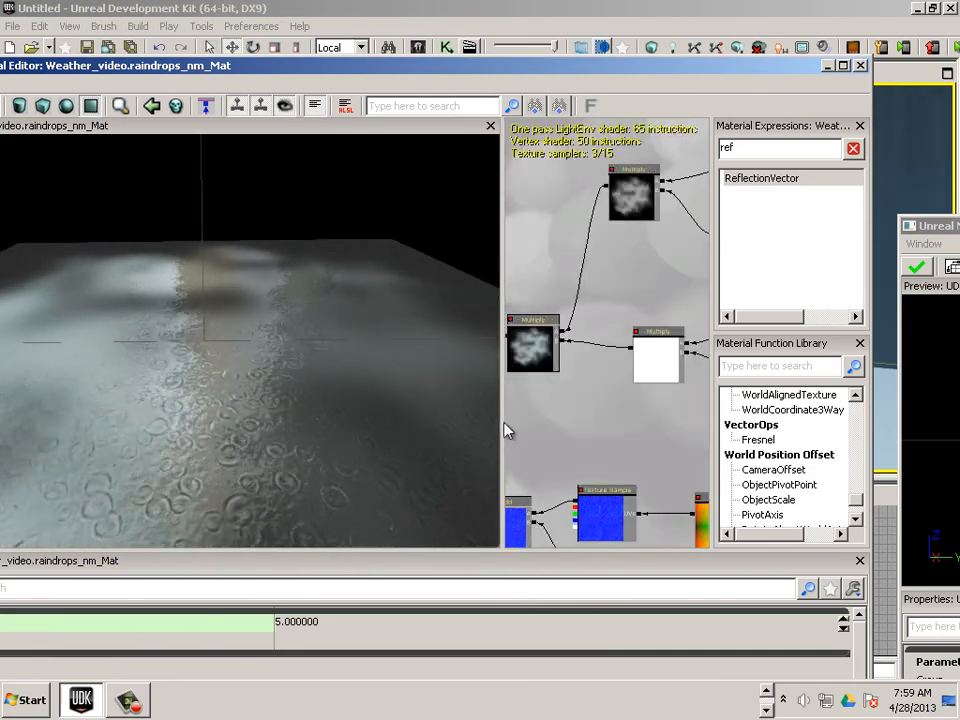
{"action": "left_click_drag", "start_coordinate": [499, 422], "coordinate": [521, 461]}
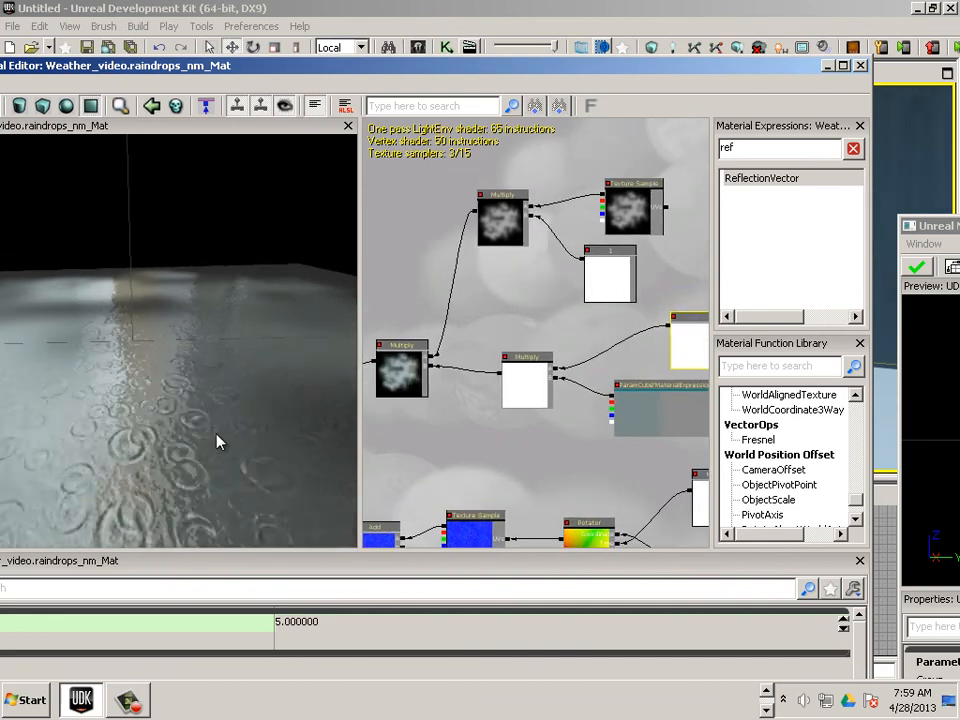
{"action": "left_click_drag", "start_coordinate": [212, 469], "coordinate": [198, 498]}
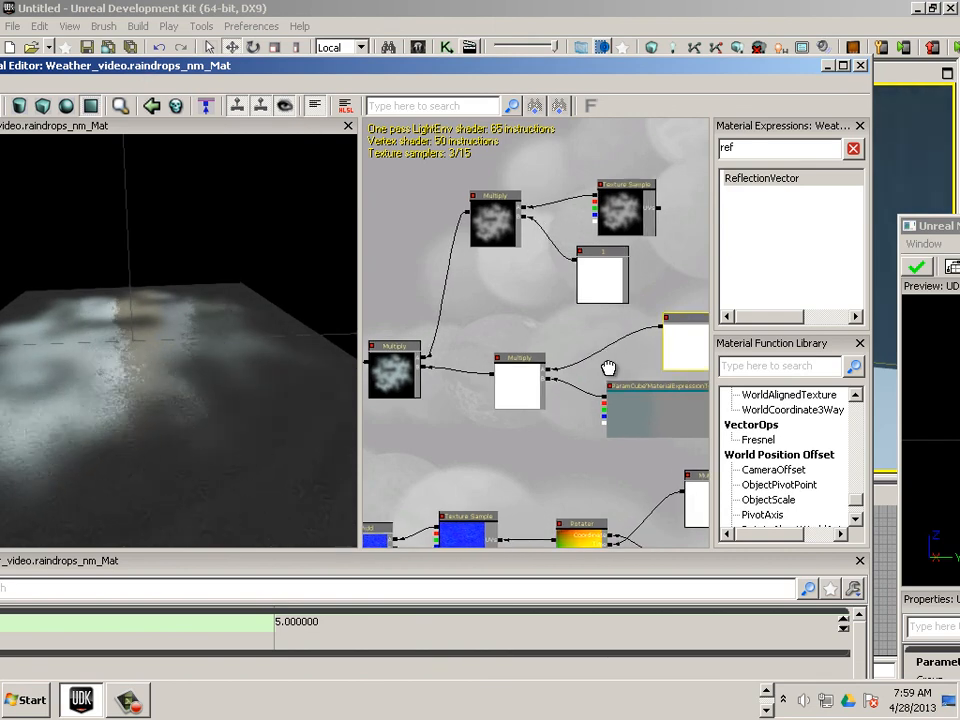
Try a value of 2 for the cube reflection's constant and check the reflection in the preview
{"action": "left_click_drag", "start_coordinate": [609, 369], "coordinate": [628, 343]}
{"action": "left_click", "coordinate": [357, 621]}
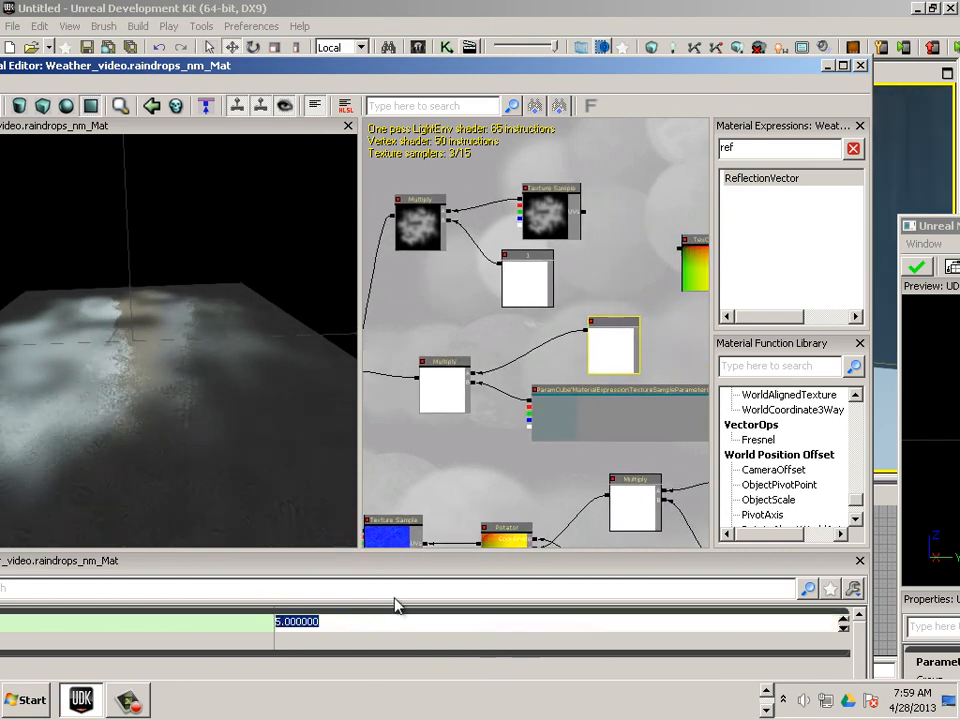
{"action": "type", "text": "2"}
{"action": "key", "text": "Return"}
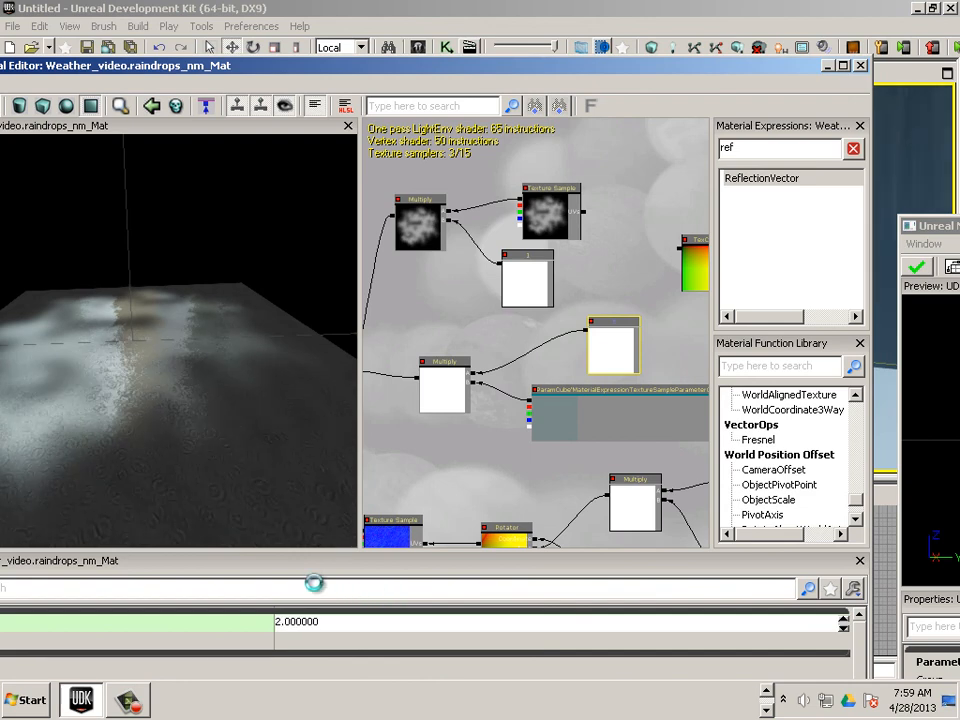
{"action": "left_click_drag", "start_coordinate": [240, 426], "coordinate": [233, 424]}
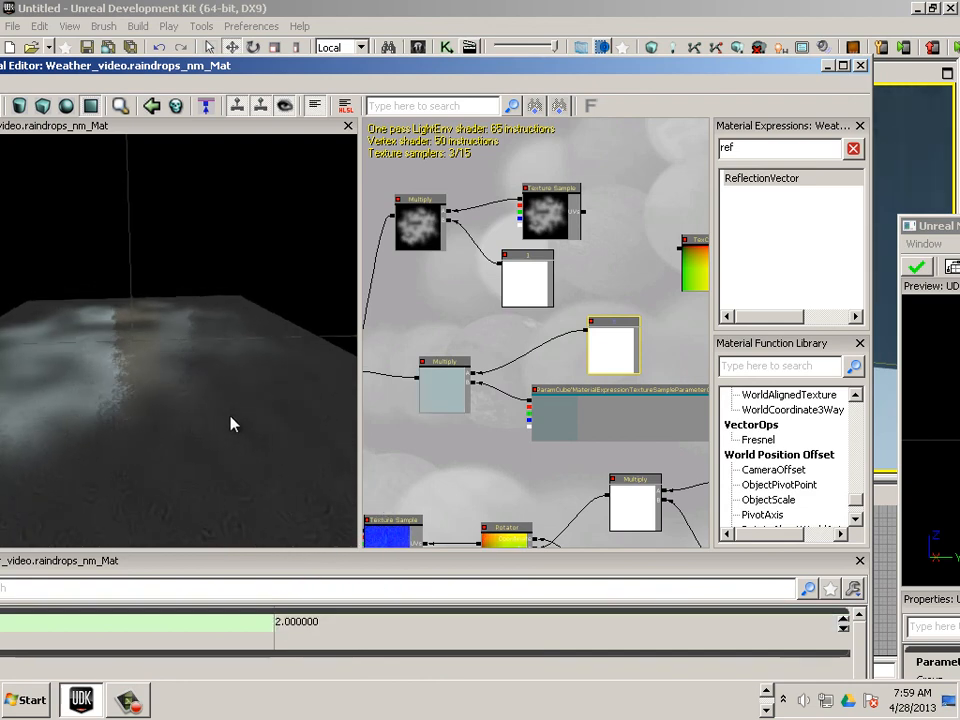
Set the cube reflection's constant to 1, check the preview and apply the changes to the raindrops_nm_Mat material
{"action": "left_click", "coordinate": [353, 627]}
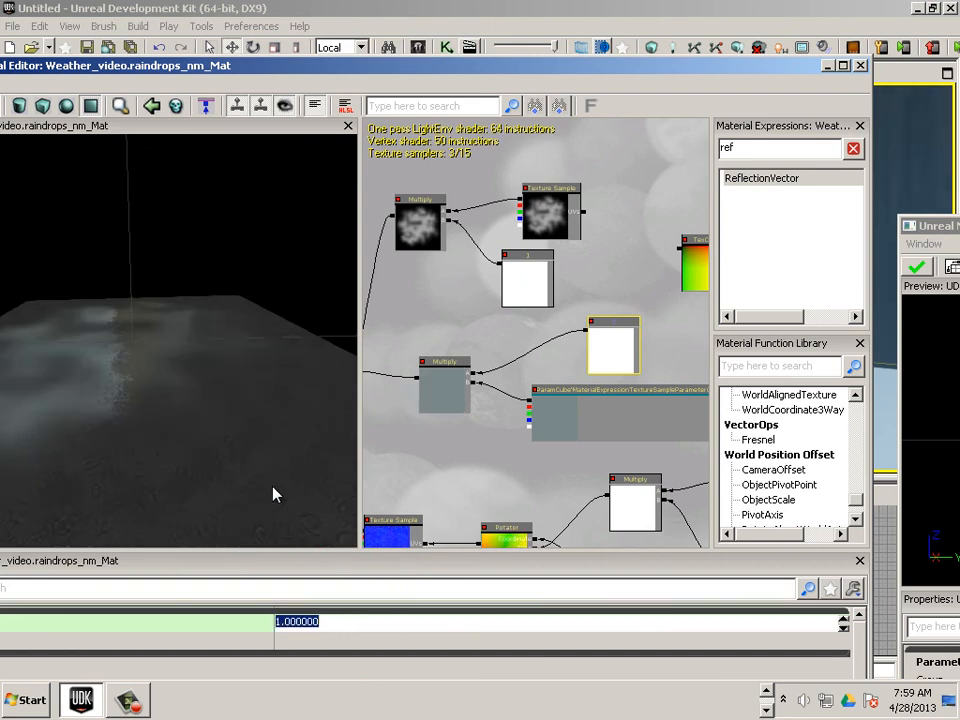
{"action": "left_click_drag", "start_coordinate": [263, 520], "coordinate": [219, 516]}
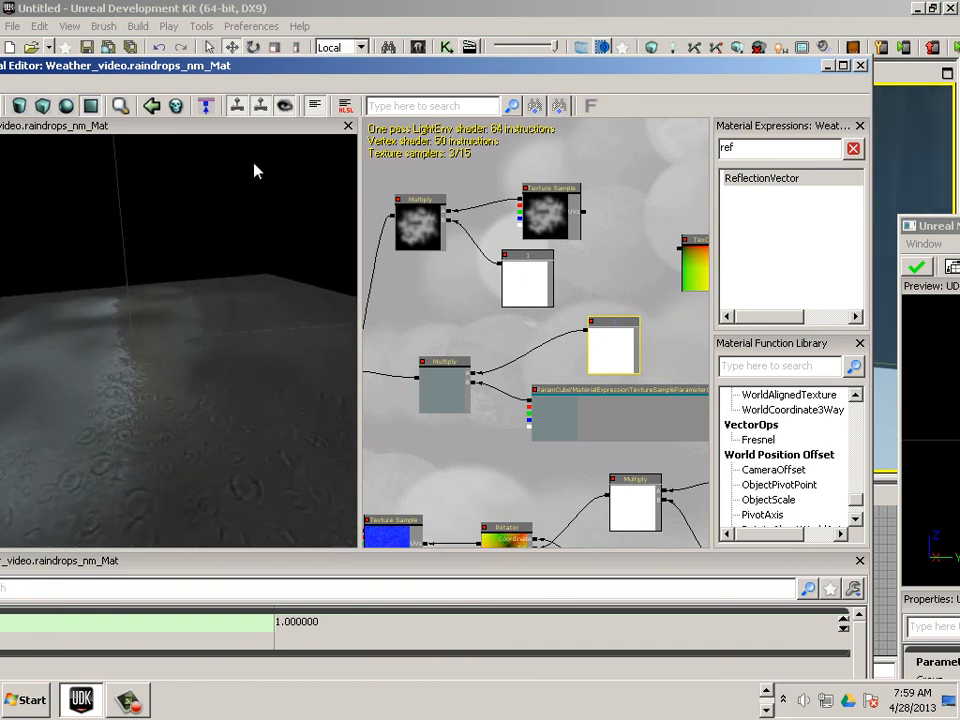
{"action": "left_click_drag", "start_coordinate": [499, 70], "coordinate": [680, 72]}
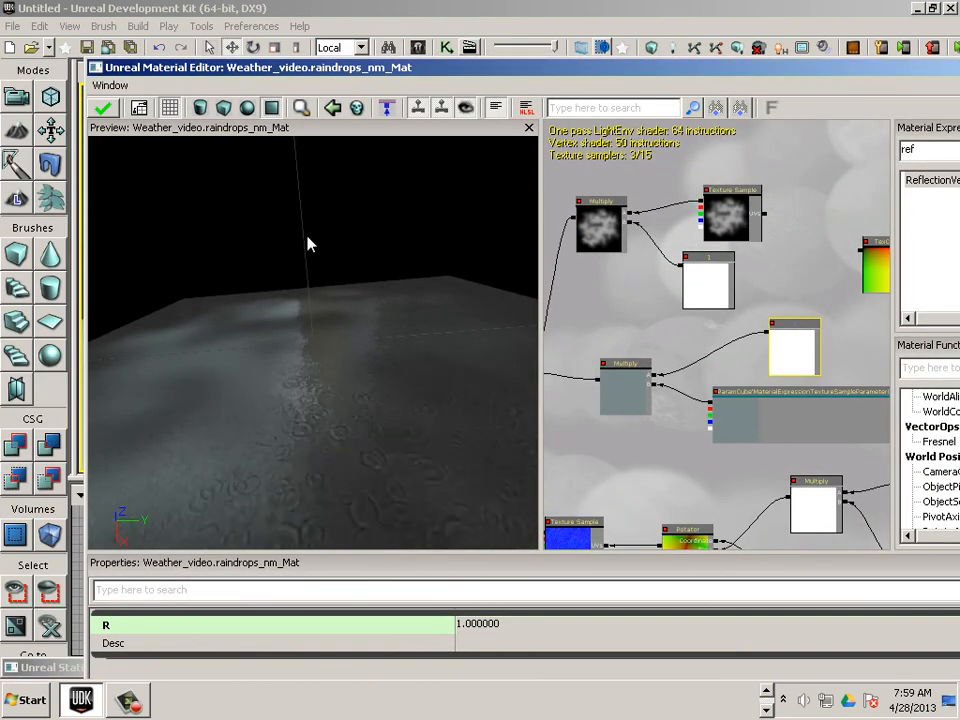
{"action": "left_click", "coordinate": [108, 110]}
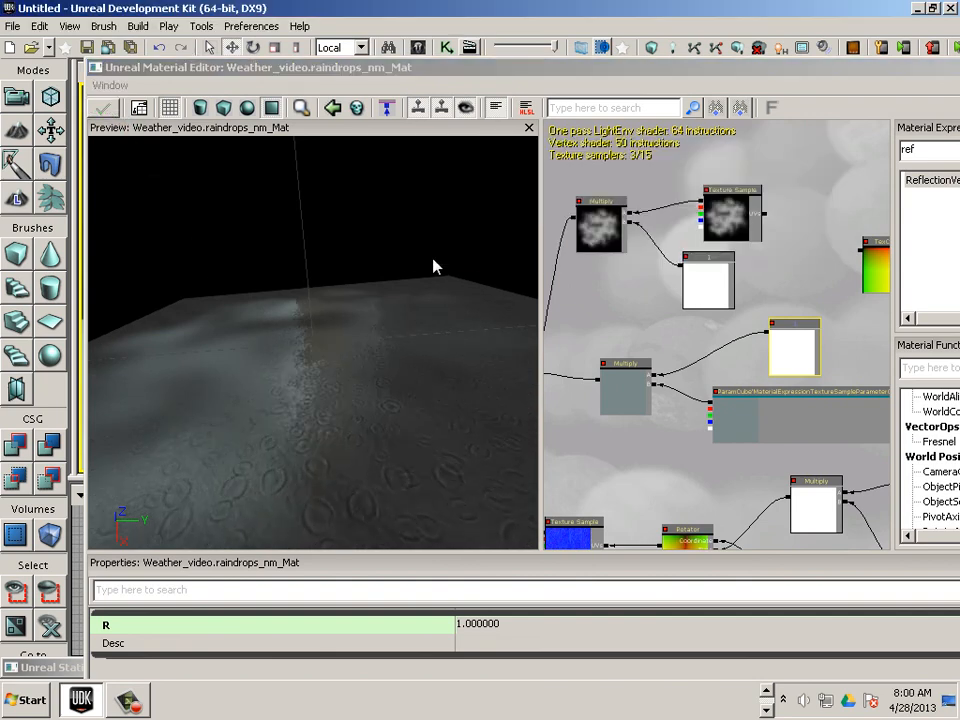